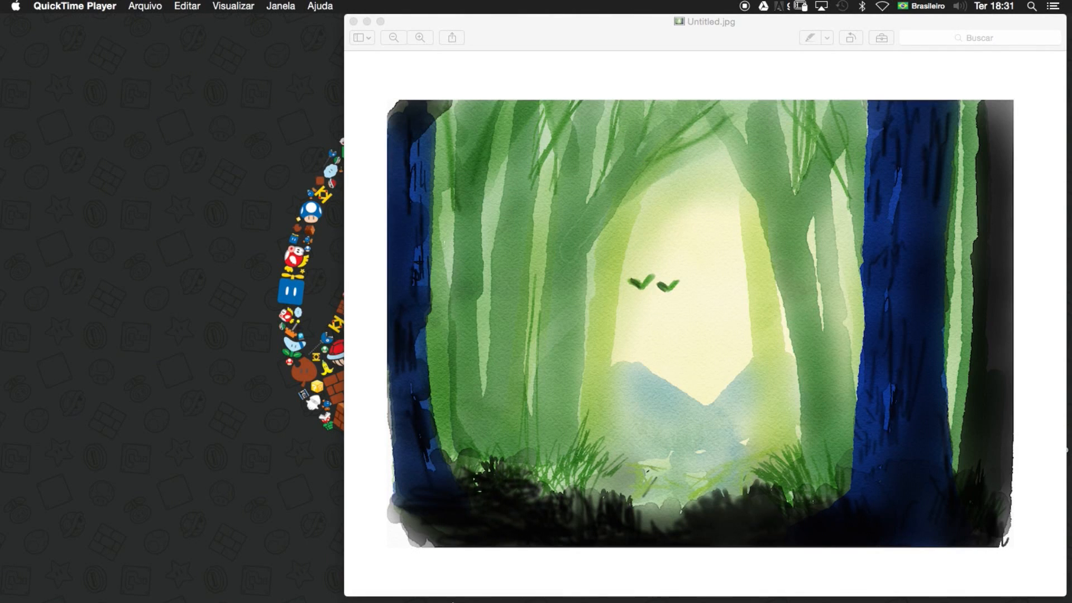
pyautogui.click(412, 583)
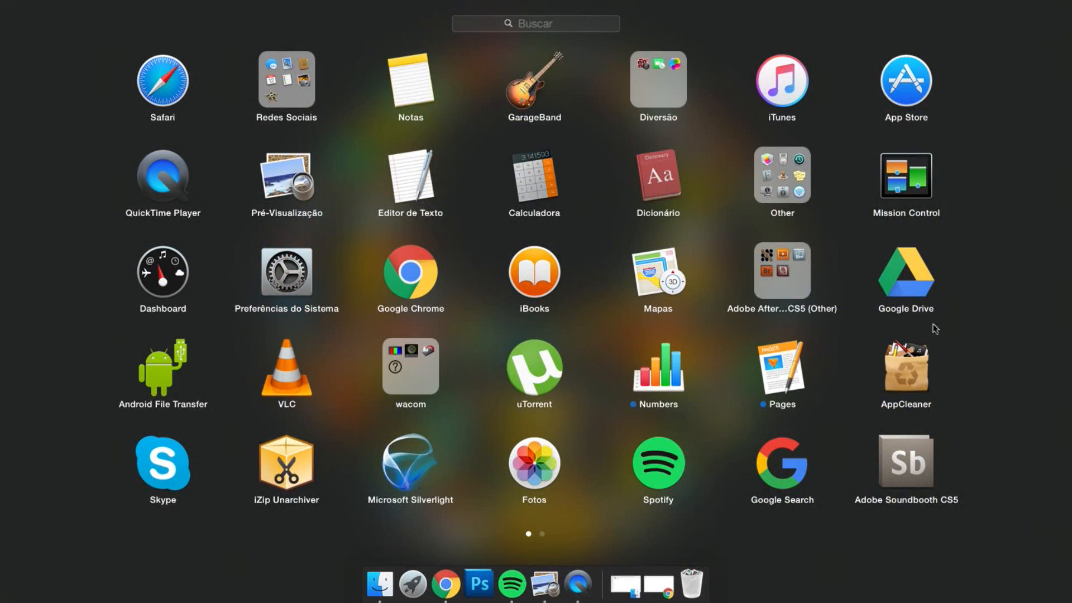
pyautogui.hscroll(3, 924, 334)
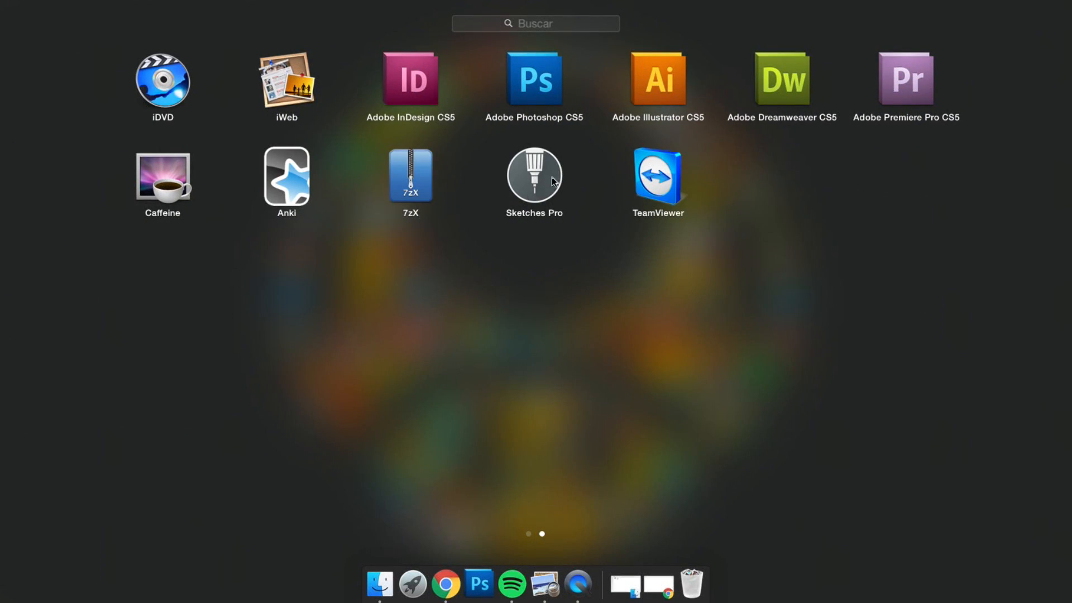
pyautogui.click(240, 475)
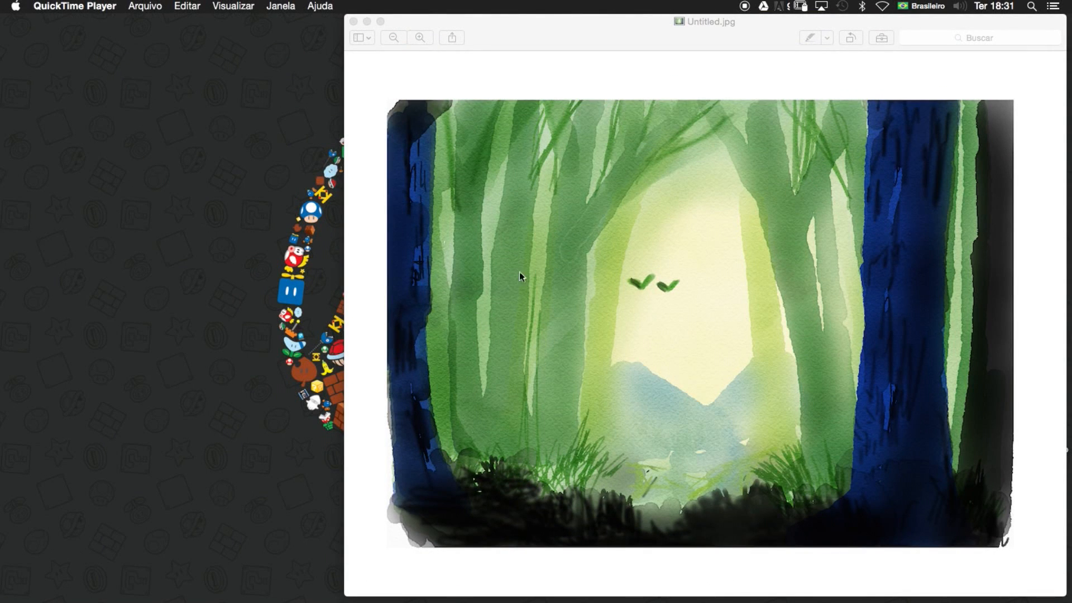
pyautogui.click(610, 35)
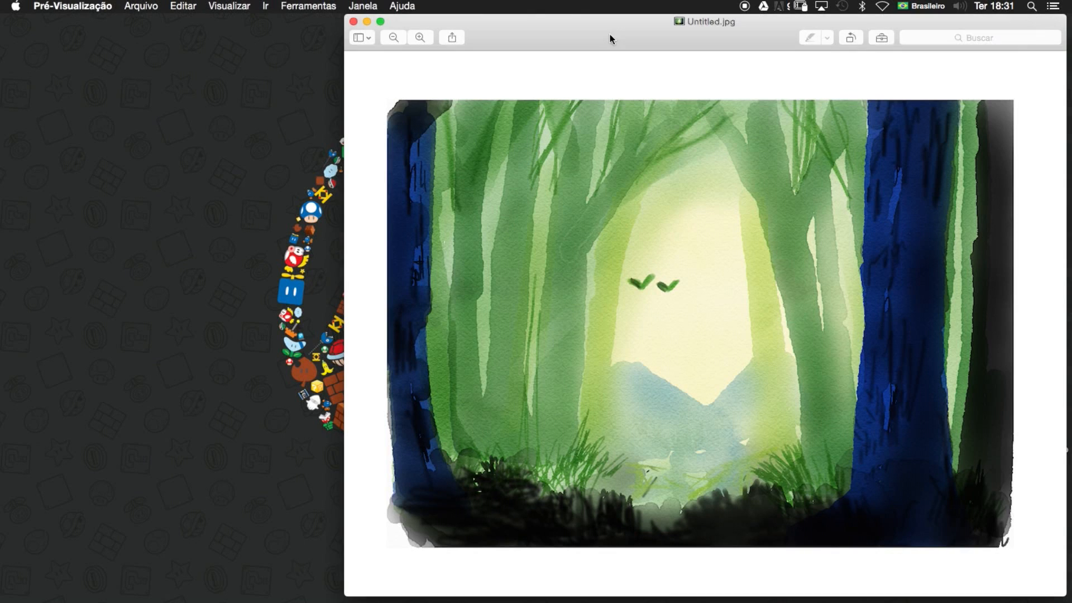
pyautogui.moveTo(617, 25)
pyautogui.mouseDown()
pyautogui.moveTo(617, 52)
pyautogui.moveTo(620, 26)
pyautogui.mouseUp()
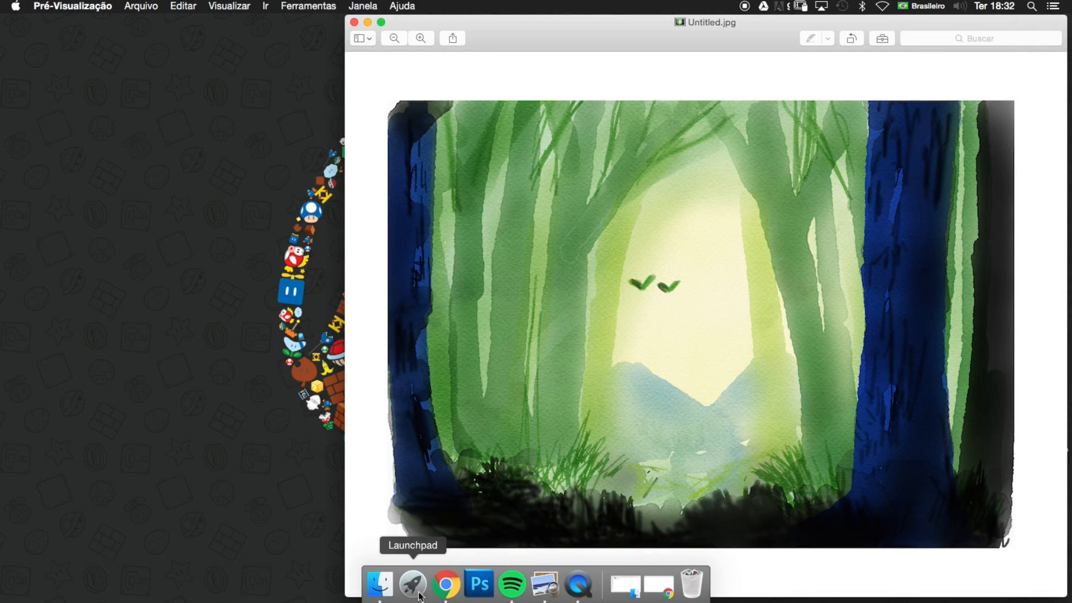
# Step: Launch Sketches Pro and create a new drawing with the A4 preset on Watercolor paper
pyautogui.click(413, 584)
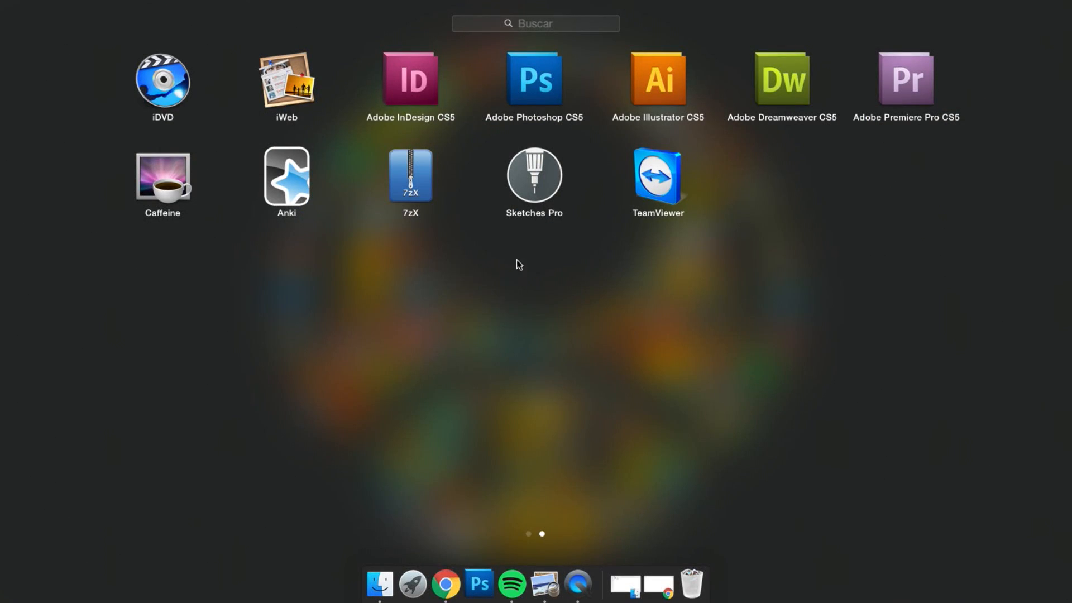
pyautogui.click(538, 170)
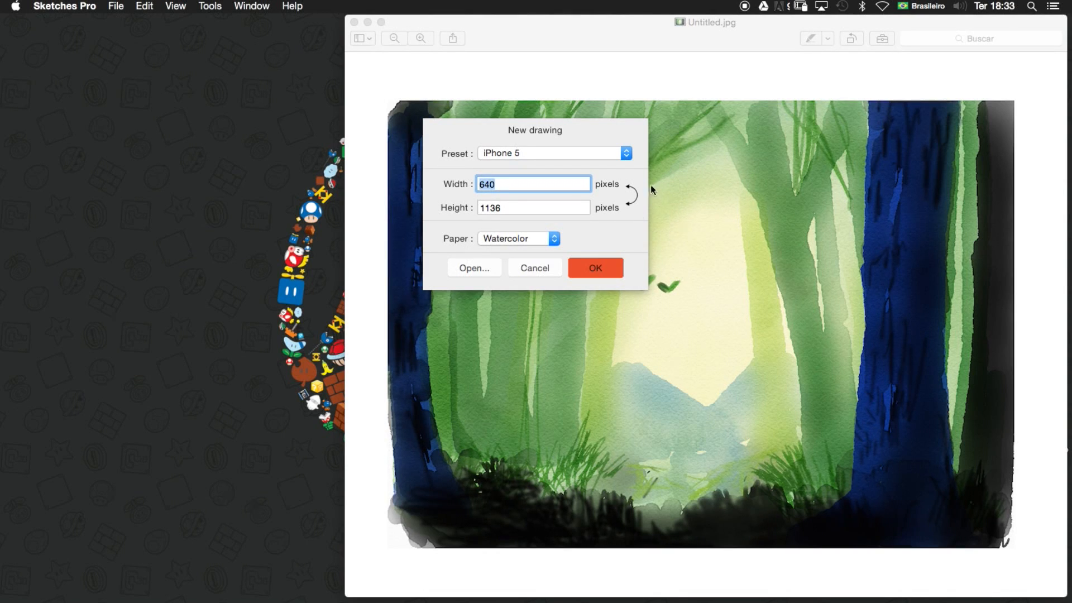
pyautogui.click(627, 154)
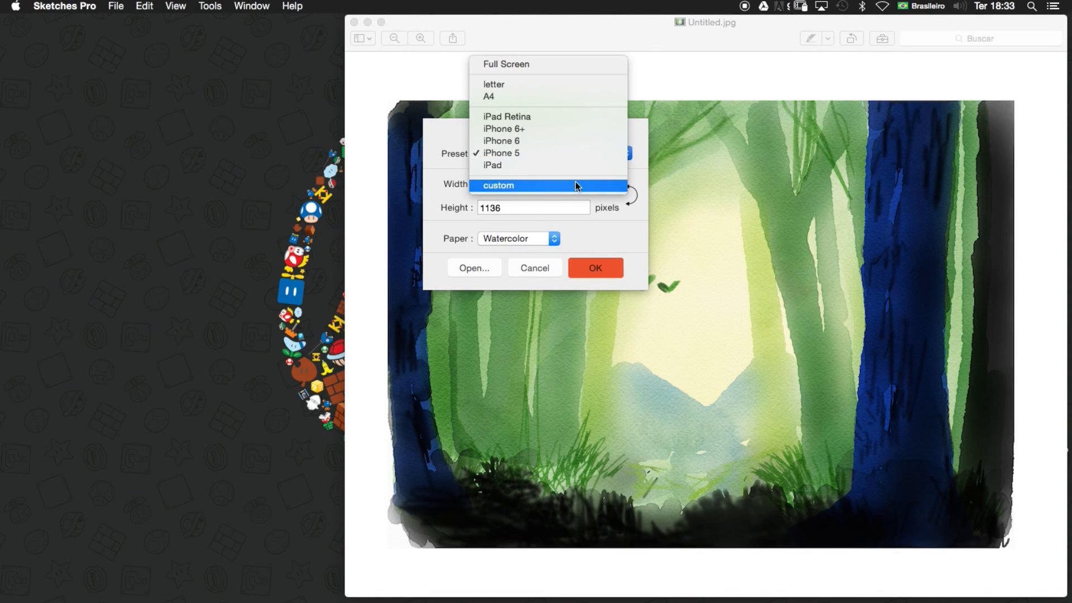
pyautogui.click(604, 143)
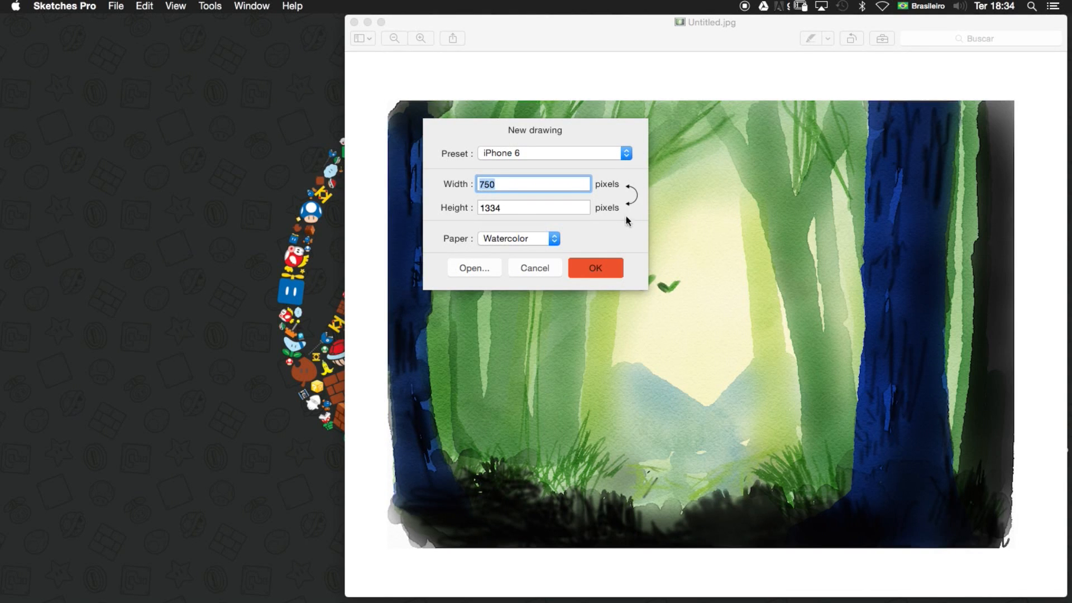
pyautogui.click(627, 154)
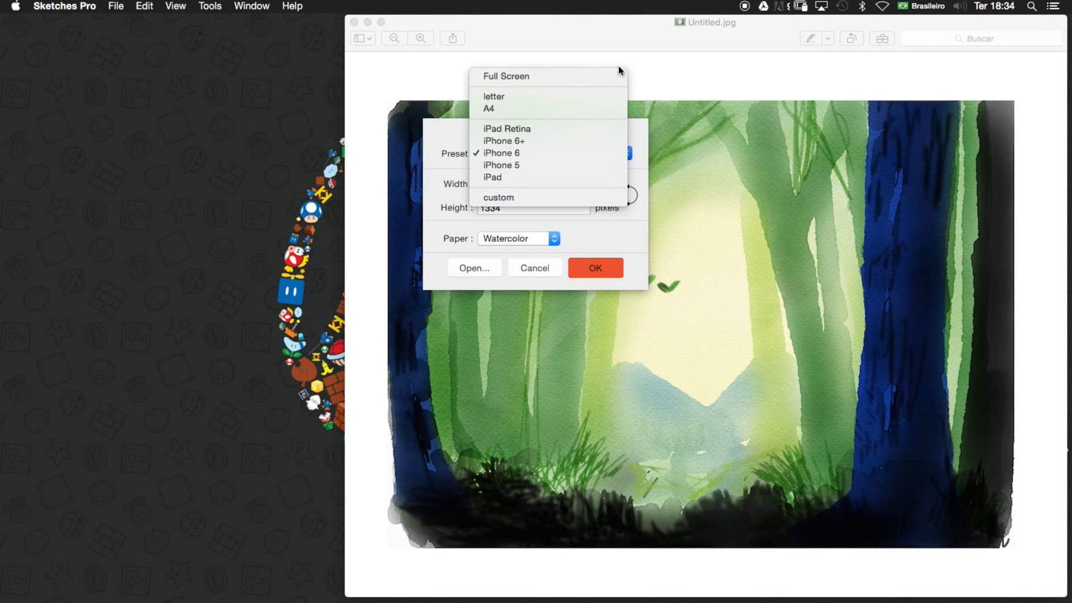
pyautogui.click(612, 109)
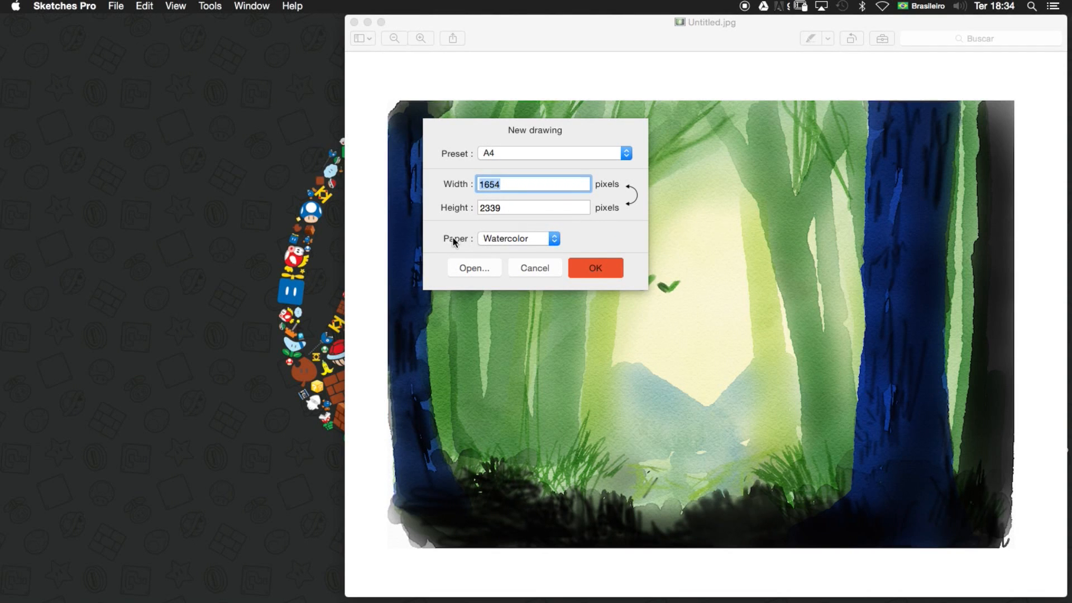
pyautogui.click(555, 239)
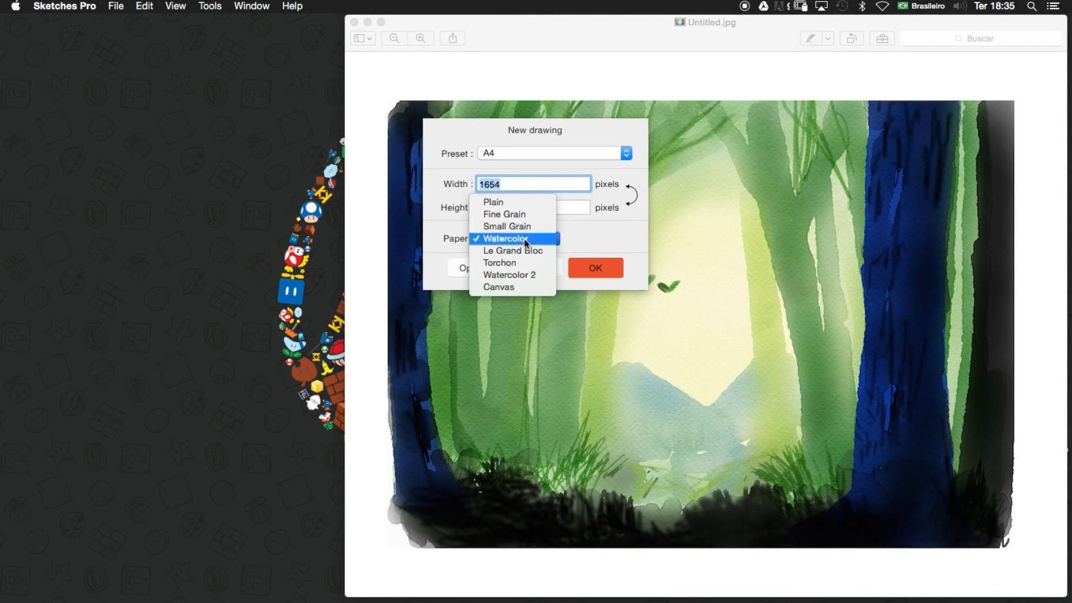
pyautogui.click(550, 240)
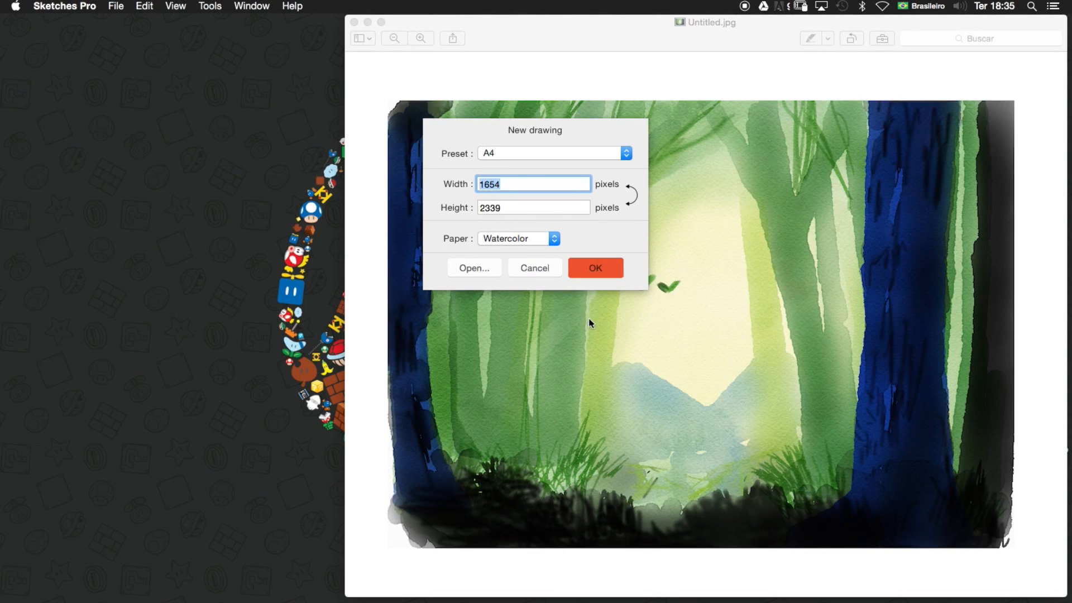
pyautogui.click(600, 271)
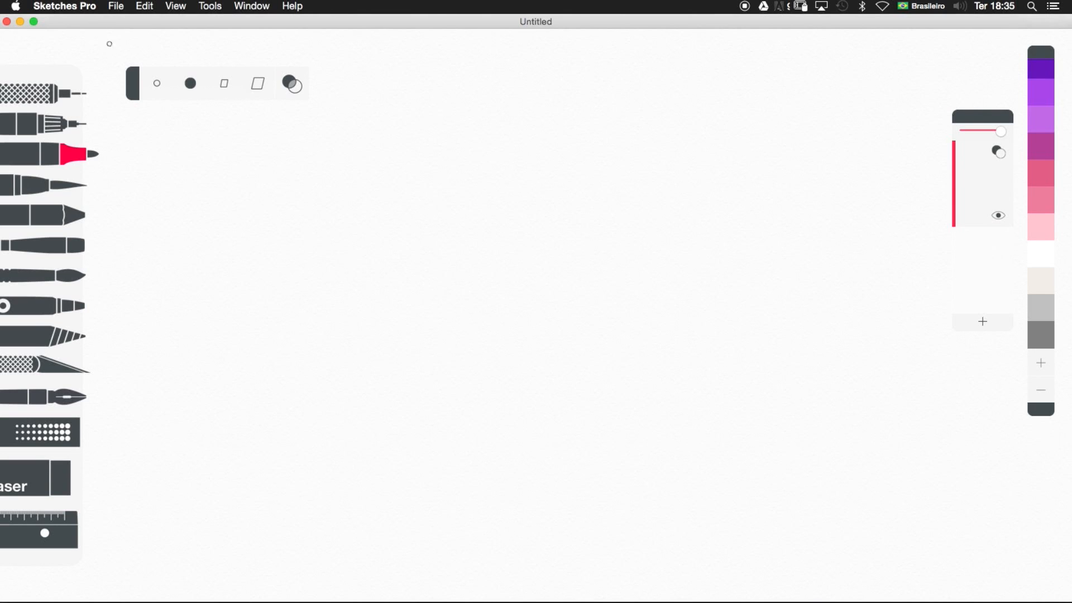
# Step: Go through the drawing tools one by one, from the pencil to the eraser, declining the suggested layer change for the watercolor brush
pyautogui.click(39, 93)
pyautogui.click(48, 124)
pyautogui.click(52, 155)
pyautogui.click(55, 192)
pyautogui.click(57, 215)
pyautogui.click(58, 245)
pyautogui.click(59, 275)
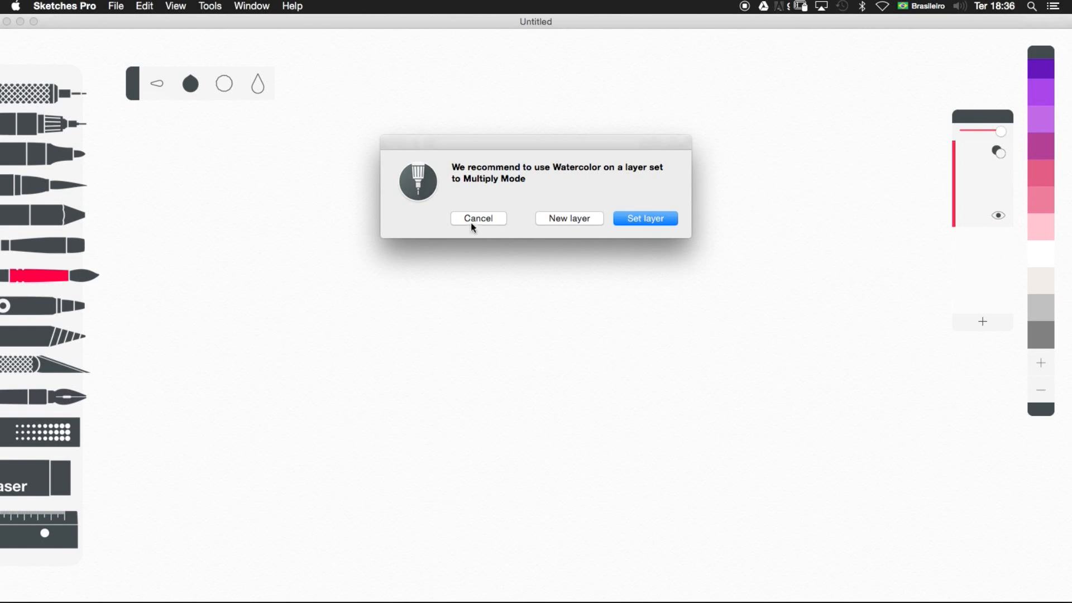
pyautogui.click(490, 218)
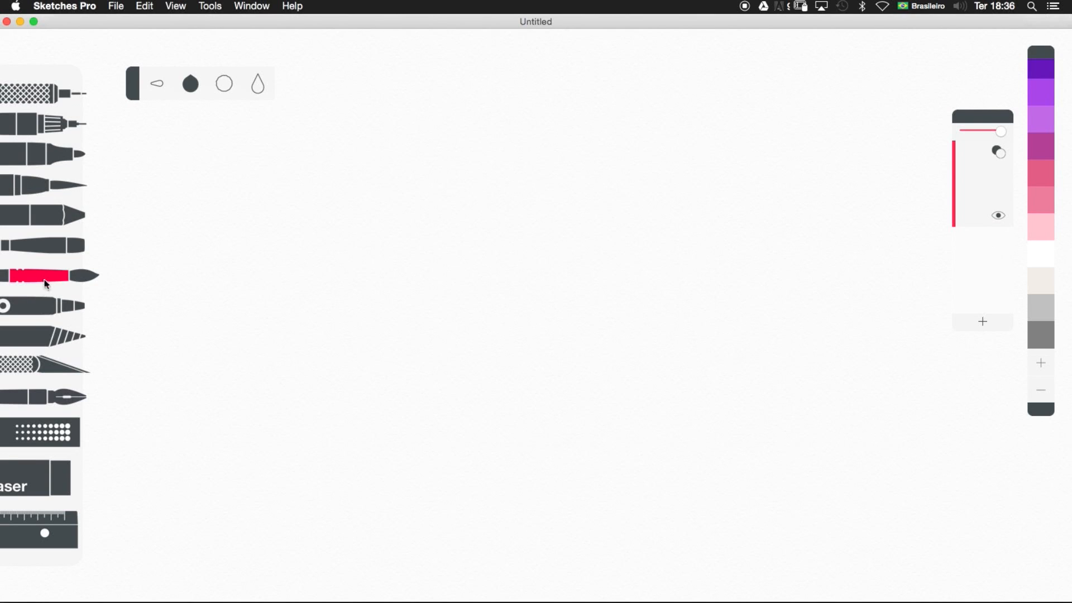
pyautogui.click(56, 317)
pyautogui.click(59, 335)
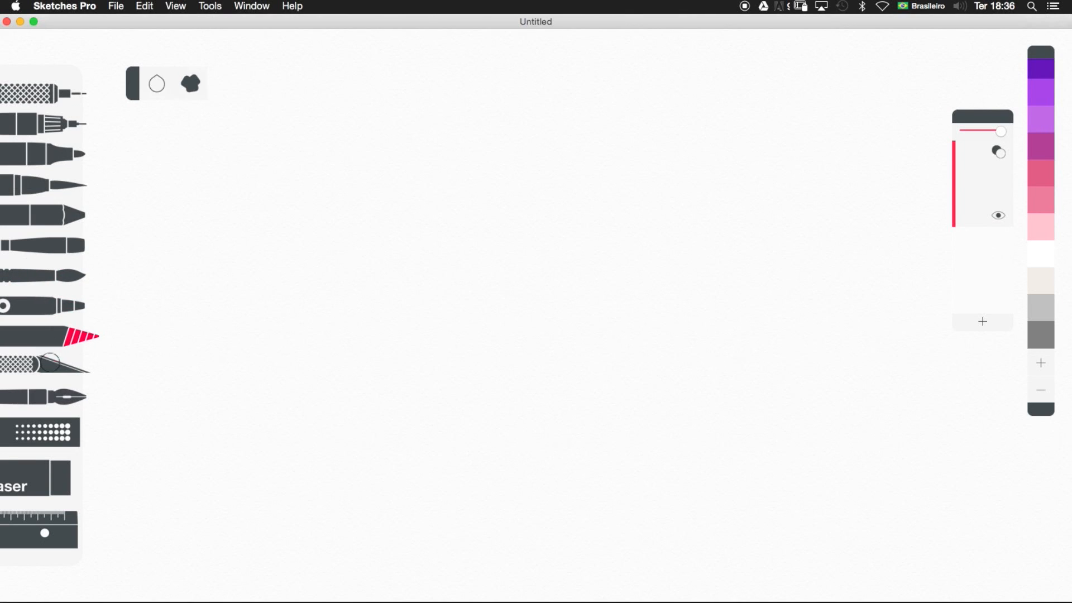
pyautogui.click(53, 365)
pyautogui.click(53, 393)
pyautogui.click(53, 431)
pyautogui.click(58, 477)
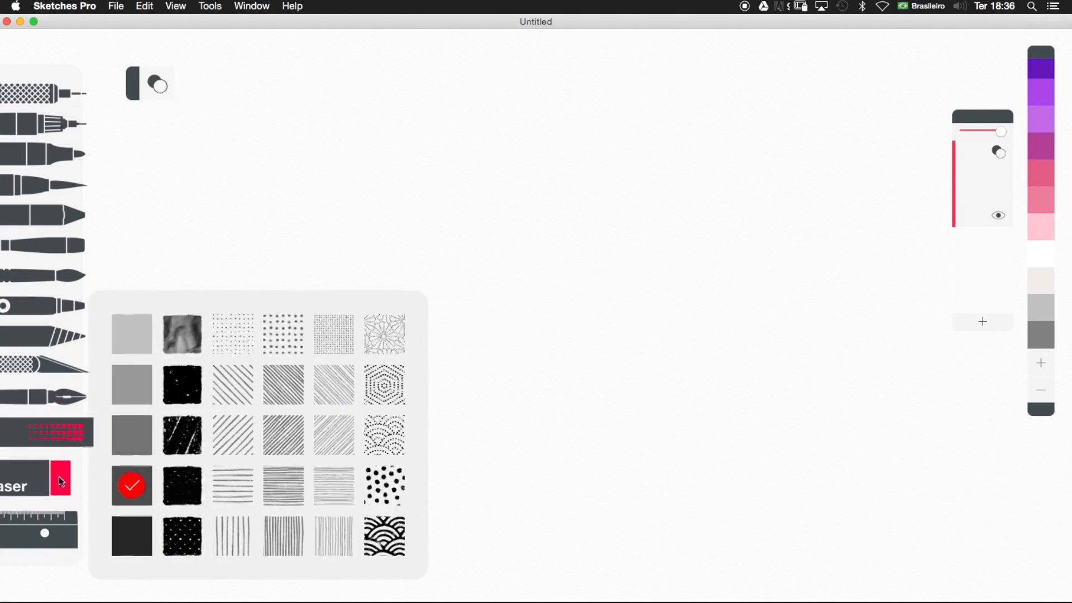
# Step: Turn on the ruler and make the pencil the active drawing tool
pyautogui.click(61, 522)
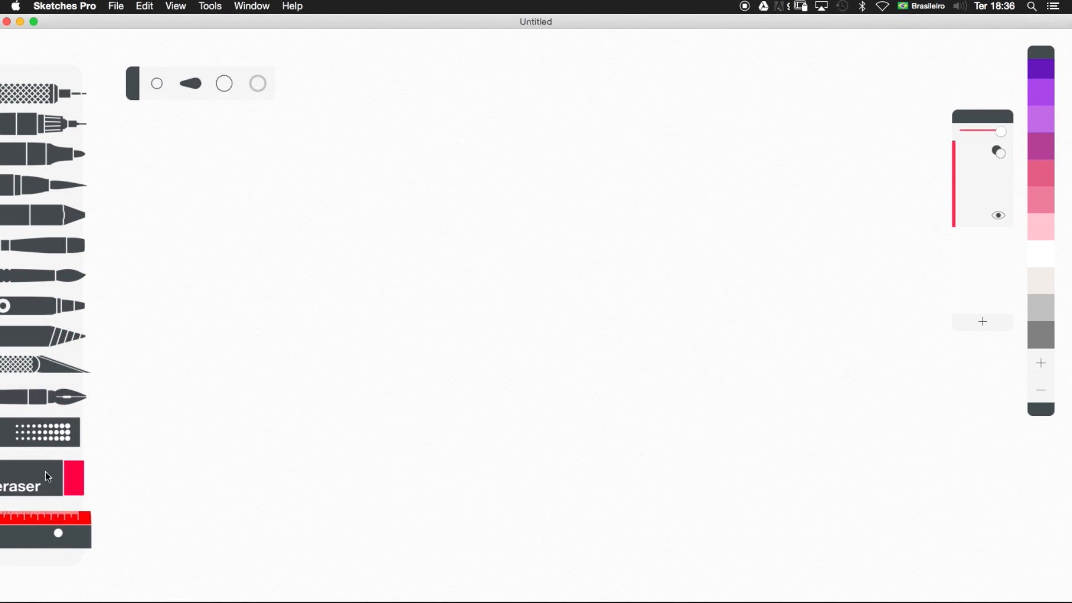
pyautogui.click(55, 93)
pyautogui.click(56, 123)
pyautogui.click(43, 89)
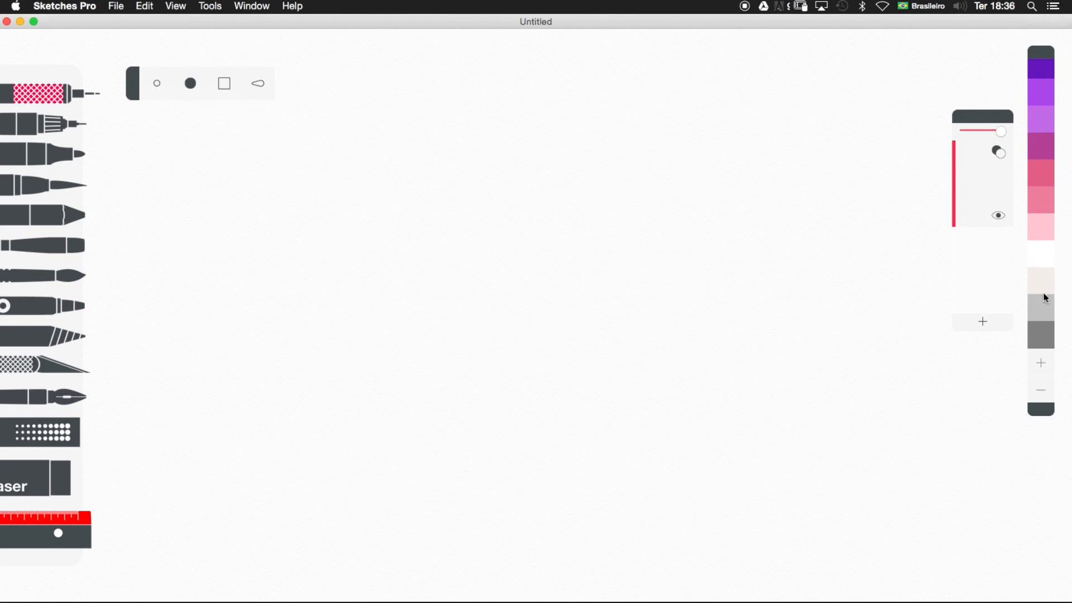
# Step: Browse the color palette and choose dark red as the pencil color
pyautogui.scroll(3, 1038, 312)
pyautogui.scroll(10, 1038, 311)
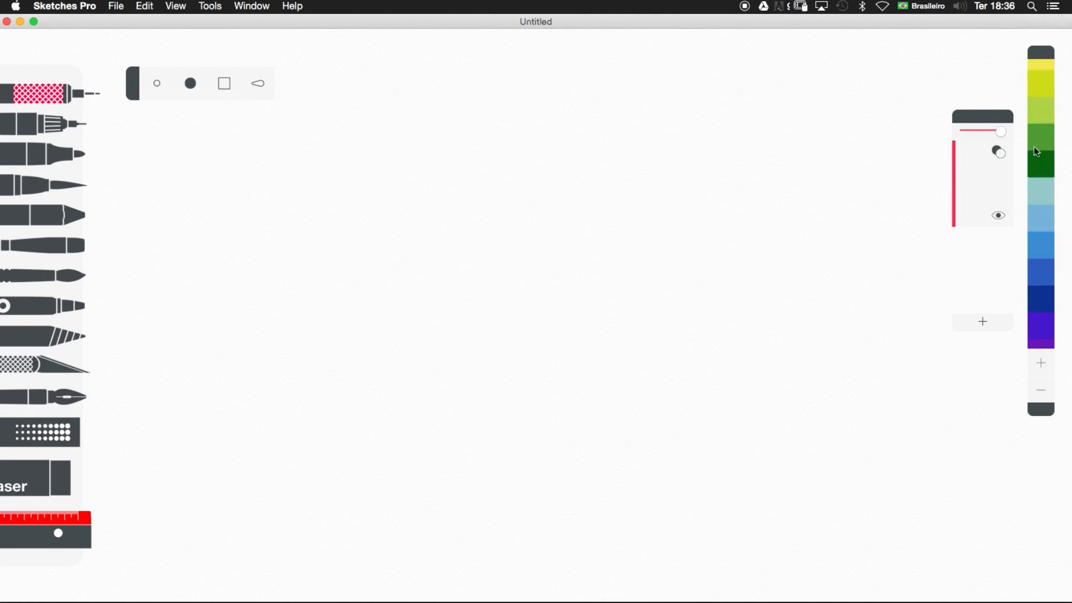
pyautogui.scroll(5, 1042, 101)
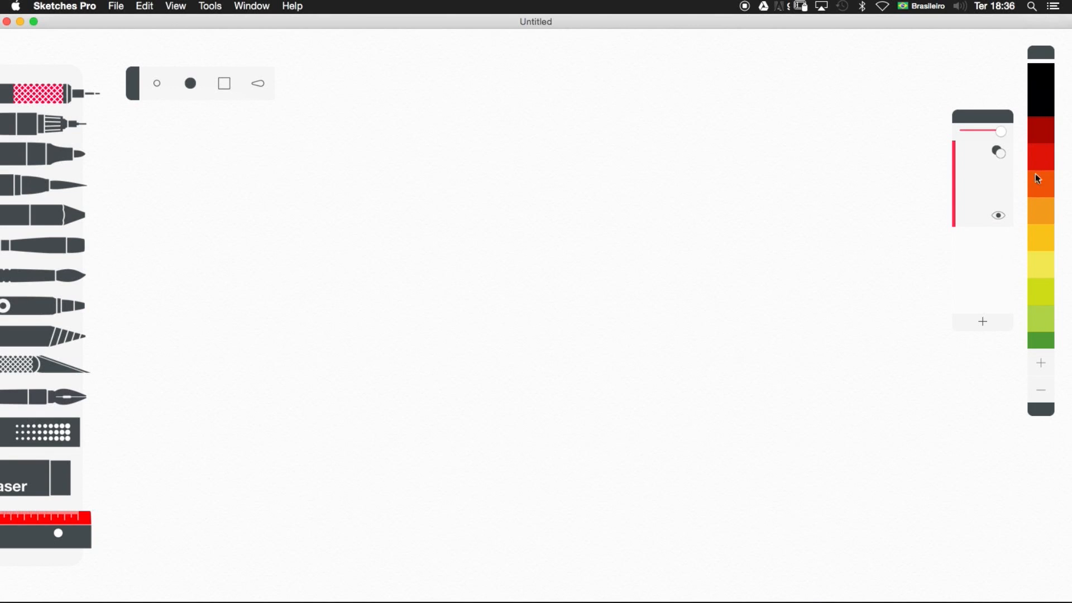
pyautogui.scroll(-8, 1039, 140)
pyautogui.scroll(7, 1044, 111)
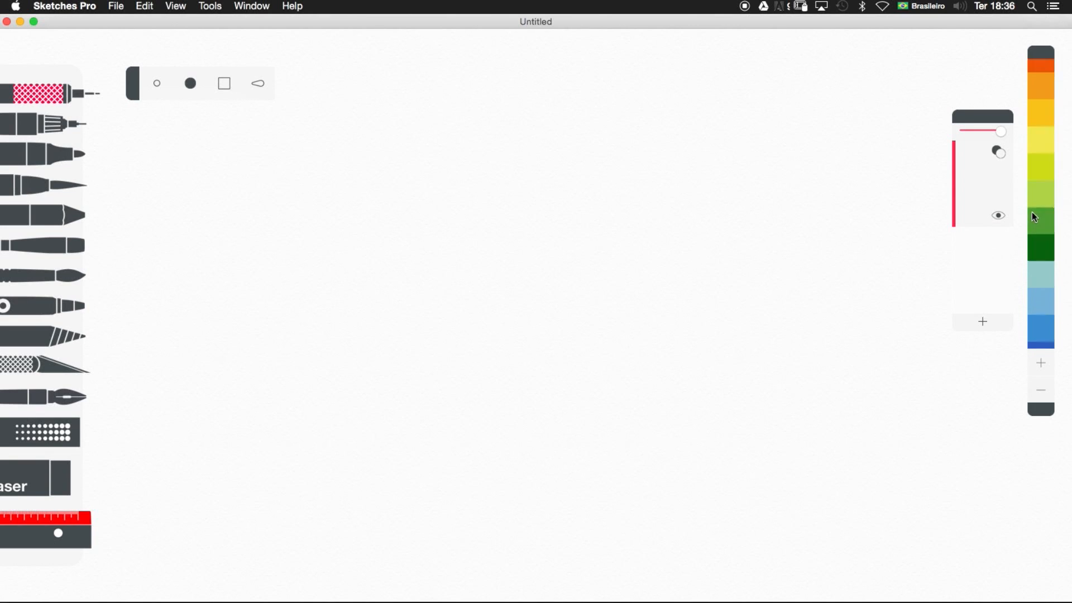
pyautogui.scroll(4, 1048, 114)
pyautogui.click(1039, 133)
pyautogui.scroll(-1, 1040, 139)
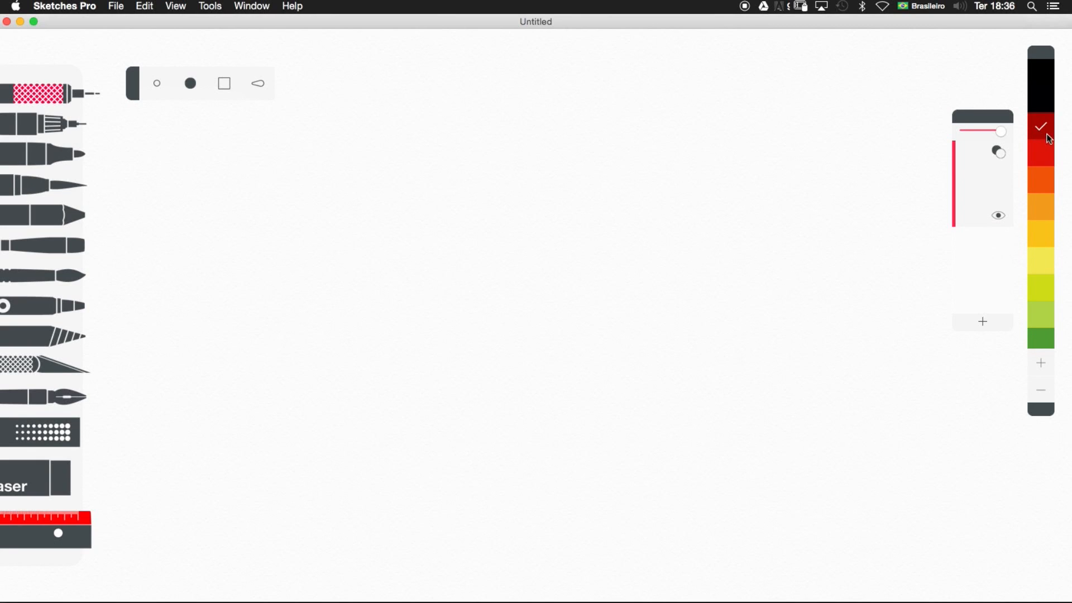
# Step: Sketch crossing straight diagonal pencil lines with the ruler, then turn the ruler off and scribble freehand loops over them
pyautogui.moveTo(733, 175)
pyautogui.mouseDown()
pyautogui.moveTo(748, 206)
pyautogui.moveTo(700, 272)
pyautogui.mouseUp()
pyautogui.moveTo(657, 196); pyautogui.dragTo(778, 318)
pyautogui.moveTo(590, 382); pyautogui.dragTo(739, 233)
pyautogui.click(88, 522)
pyautogui.moveTo(728, 305)
pyautogui.mouseDown()
pyautogui.moveTo(796, 235)
pyautogui.moveTo(737, 291)
pyautogui.moveTo(741, 374)
pyautogui.moveTo(759, 357)
pyautogui.mouseUp()
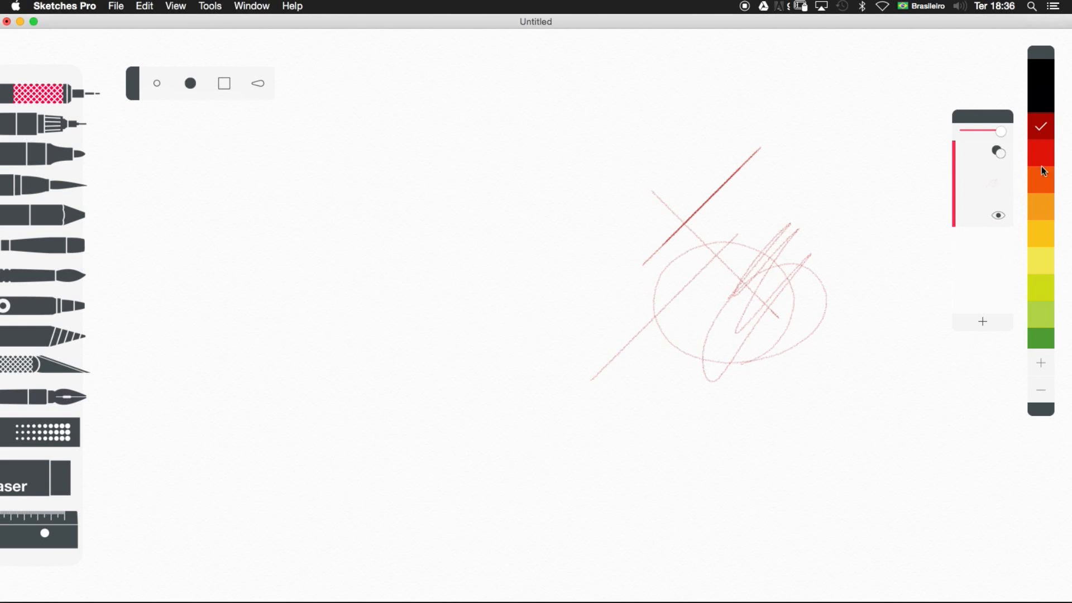
# Step: Browse the whole color palette and choose dark green as the drawing color
pyautogui.scroll(-10, 1040, 285)
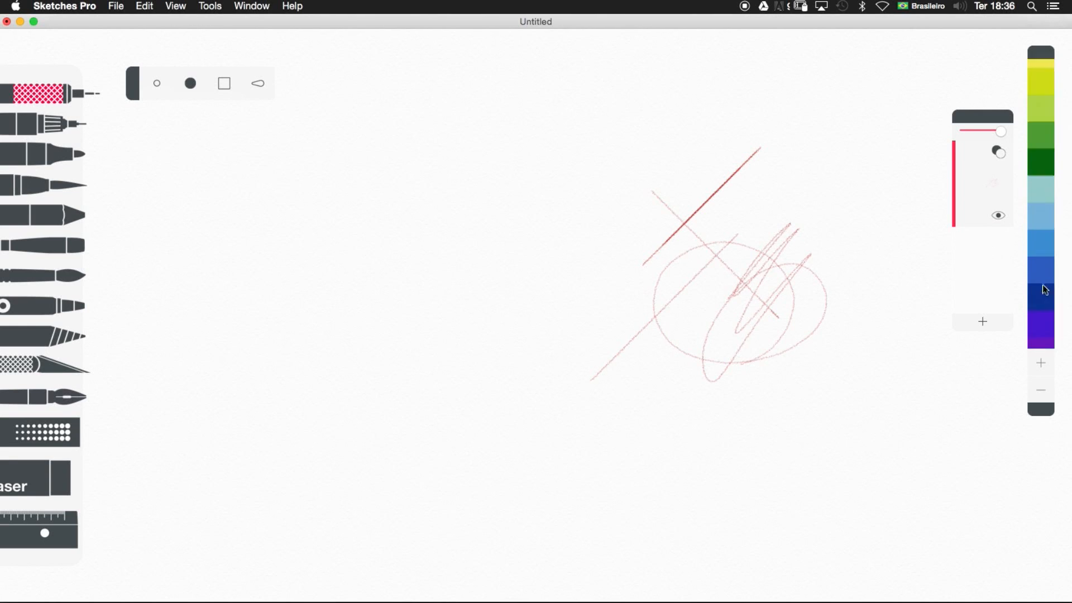
pyautogui.scroll(-3, 1041, 279)
pyautogui.scroll(15, 1043, 249)
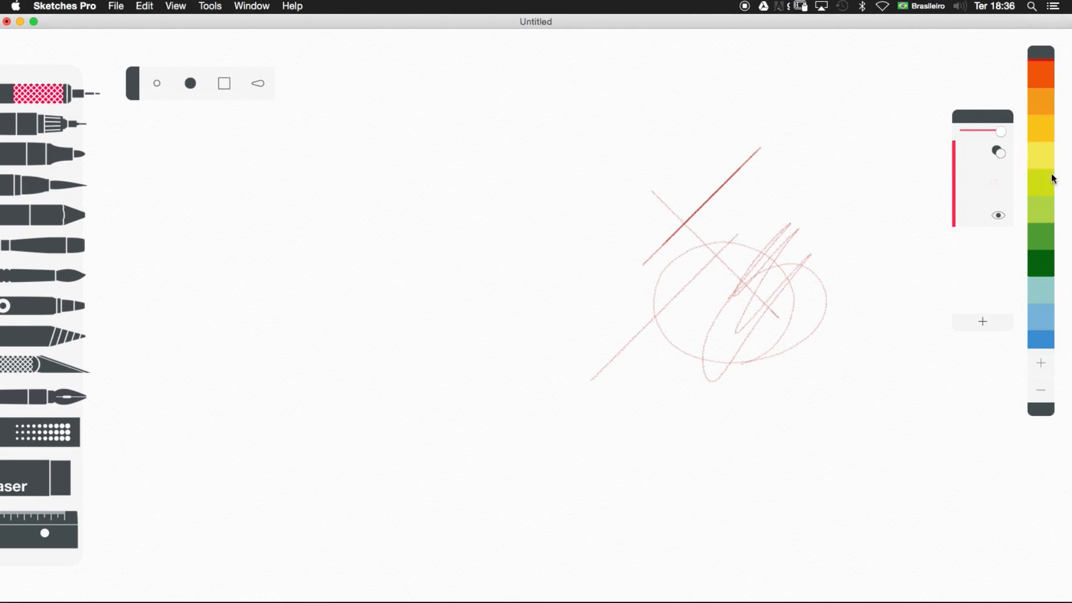
pyautogui.scroll(2, 1044, 190)
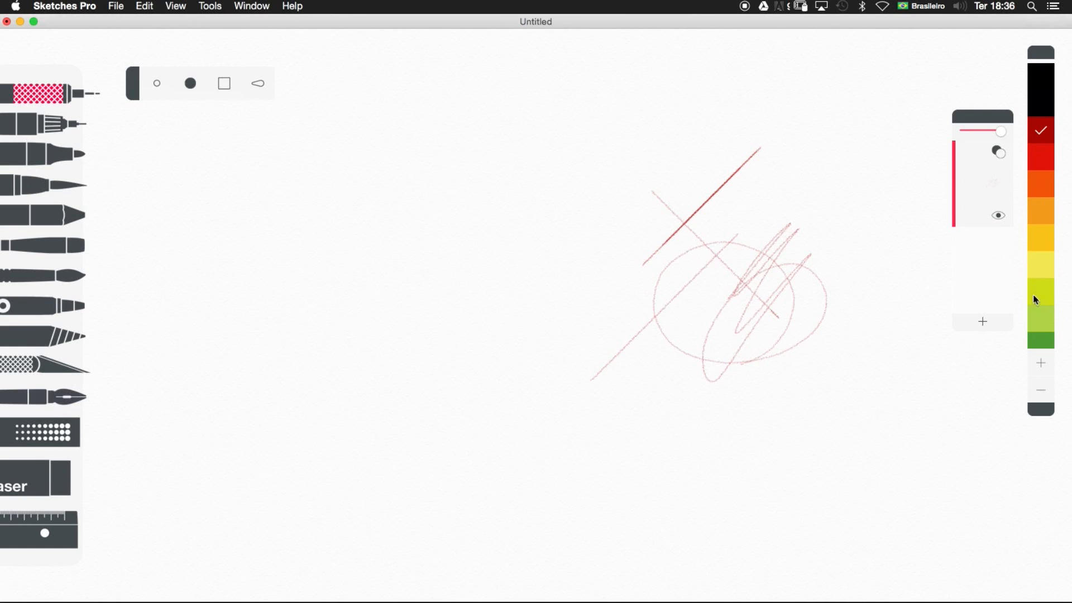
pyautogui.scroll(-6, 1034, 293)
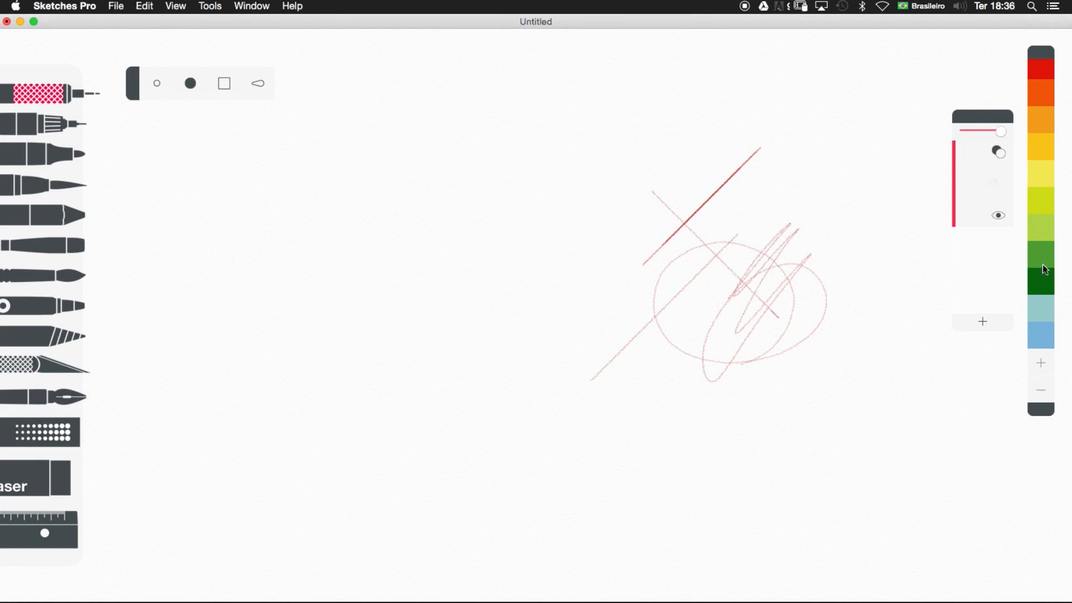
pyautogui.click(1043, 256)
pyautogui.click(1044, 257)
pyautogui.scroll(2, 1047, 195)
pyautogui.click(1046, 203)
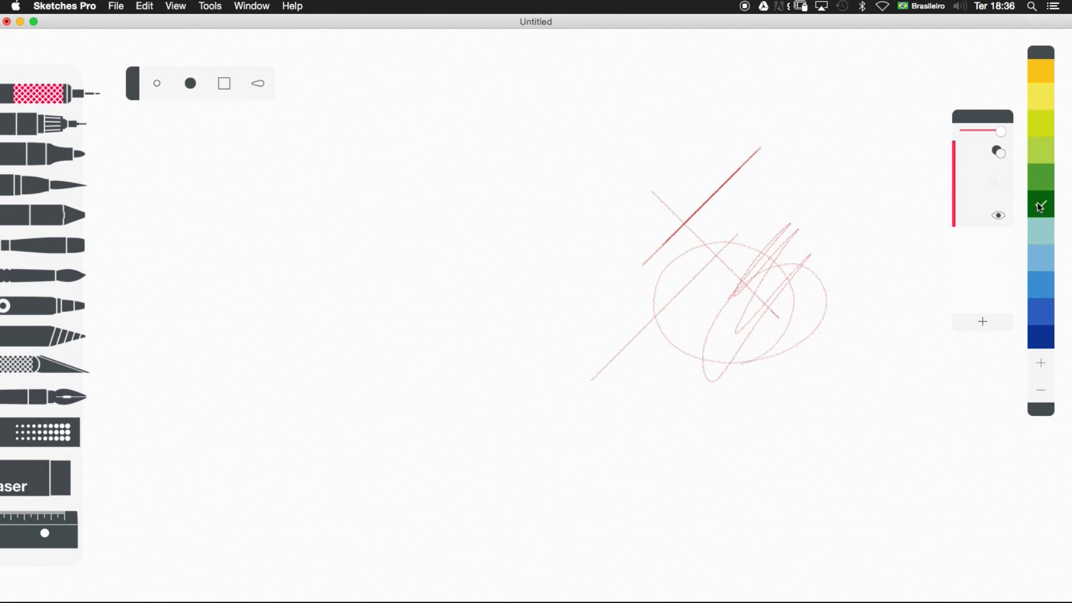
# Step: Duplicate the layer that holds the red pencil sketch
pyautogui.rightClick(1042, 200)
pyautogui.click(1045, 200)
pyautogui.rightClick(1046, 197)
pyautogui.click(1047, 202)
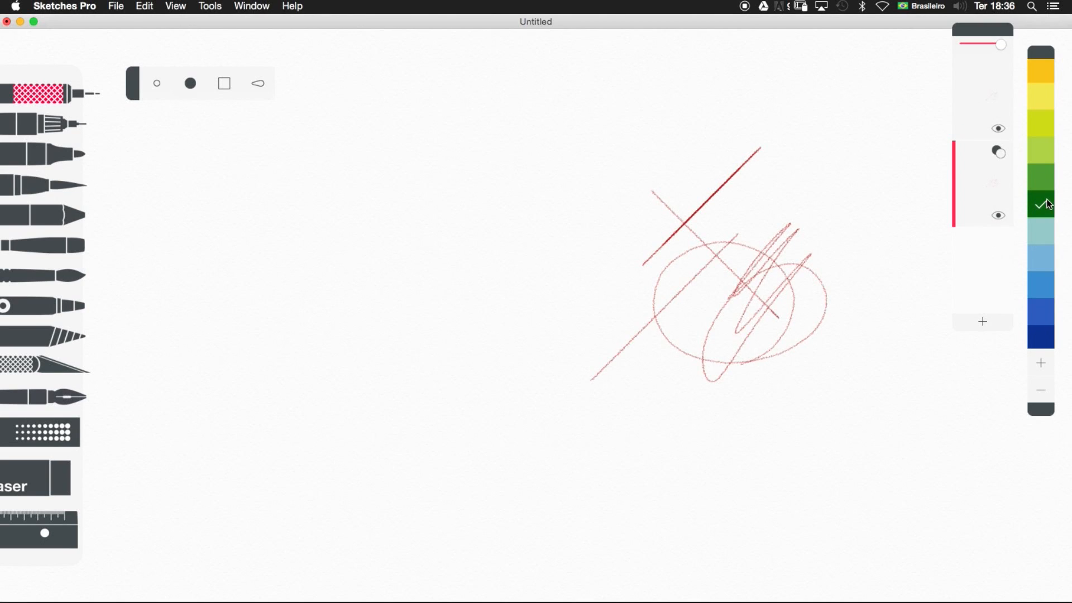
pyautogui.rightClick(1048, 203)
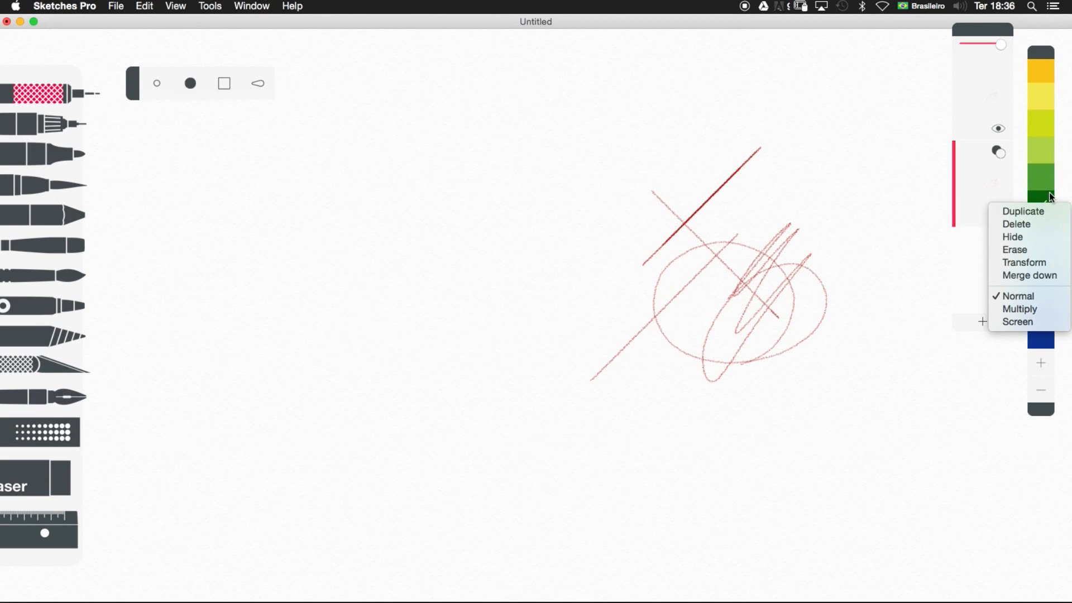
pyautogui.click(1050, 197)
# Step: Choose the medium green just above dark green in the palette as the drawing color
pyautogui.scroll(3, 1044, 178)
pyautogui.click(1044, 168)
pyautogui.scroll(2, 1042, 173)
pyautogui.scroll(1, 1040, 212)
pyautogui.scroll(-5, 1041, 226)
pyautogui.moveTo(1041, 226); pyautogui.dragTo(1040, 265)
pyautogui.click(1043, 218)
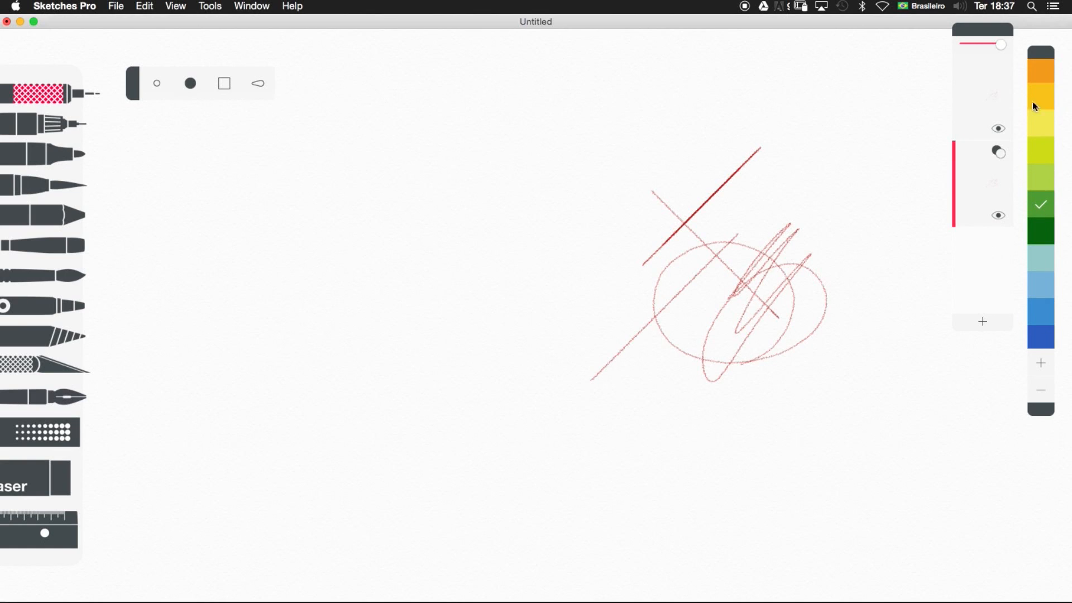
# Step: Open the color picker, mix a dark magenta and add it to the palette
pyautogui.click(117, 6)
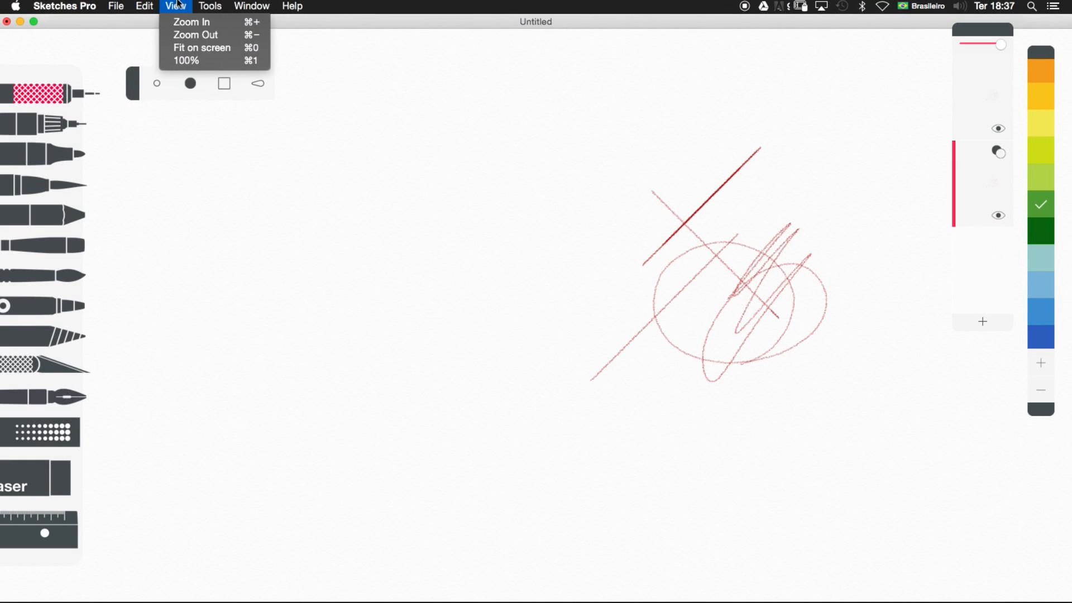
pyautogui.moveTo(215, 5)
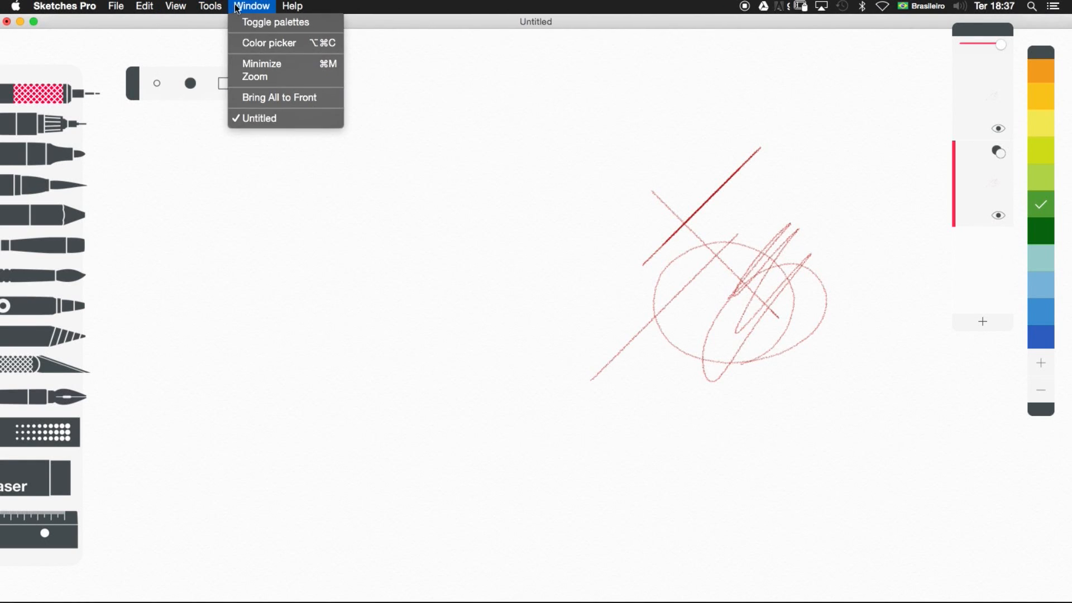
pyautogui.click(266, 45)
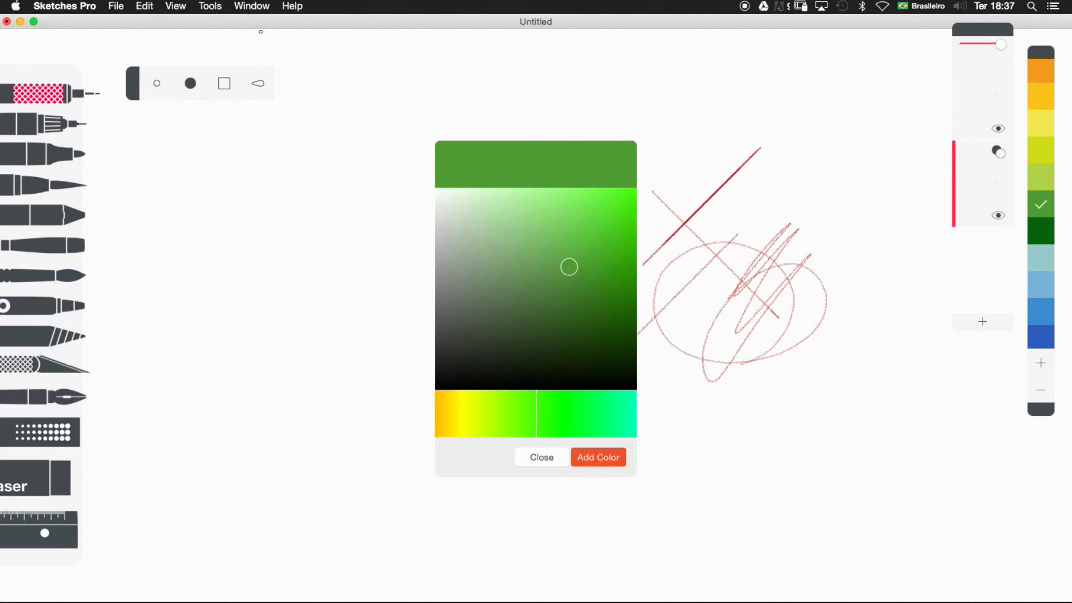
pyautogui.click(248, 7)
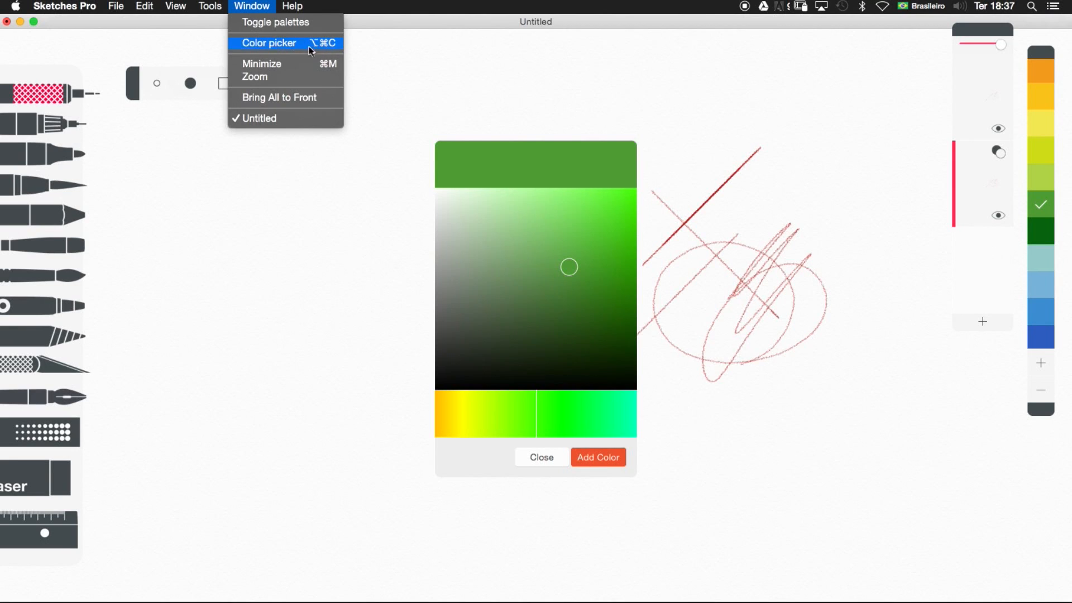
pyautogui.click(500, 415)
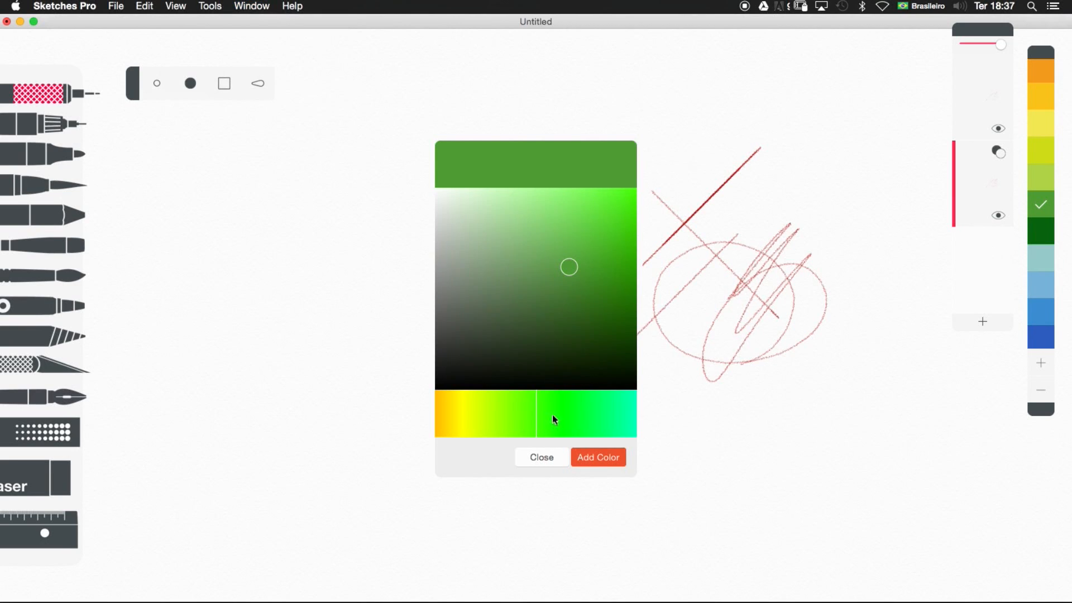
pyautogui.moveTo(578, 304); pyautogui.dragTo(514, 252)
pyautogui.click(487, 175)
pyautogui.click(527, 306)
pyautogui.moveTo(448, 413)
pyautogui.mouseDown()
pyautogui.moveTo(500, 426)
pyautogui.moveTo(447, 409)
pyautogui.moveTo(480, 426)
pyautogui.moveTo(478, 411)
pyautogui.moveTo(450, 416)
pyautogui.moveTo(469, 414)
pyautogui.mouseUp()
pyautogui.moveTo(550, 307); pyautogui.dragTo(602, 251)
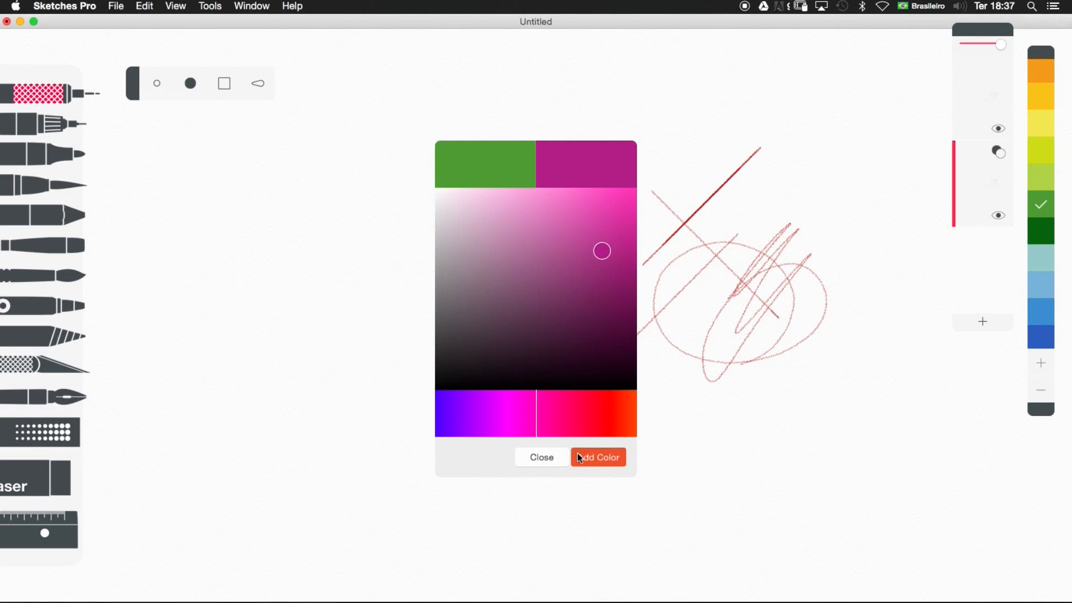
pyautogui.click(597, 458)
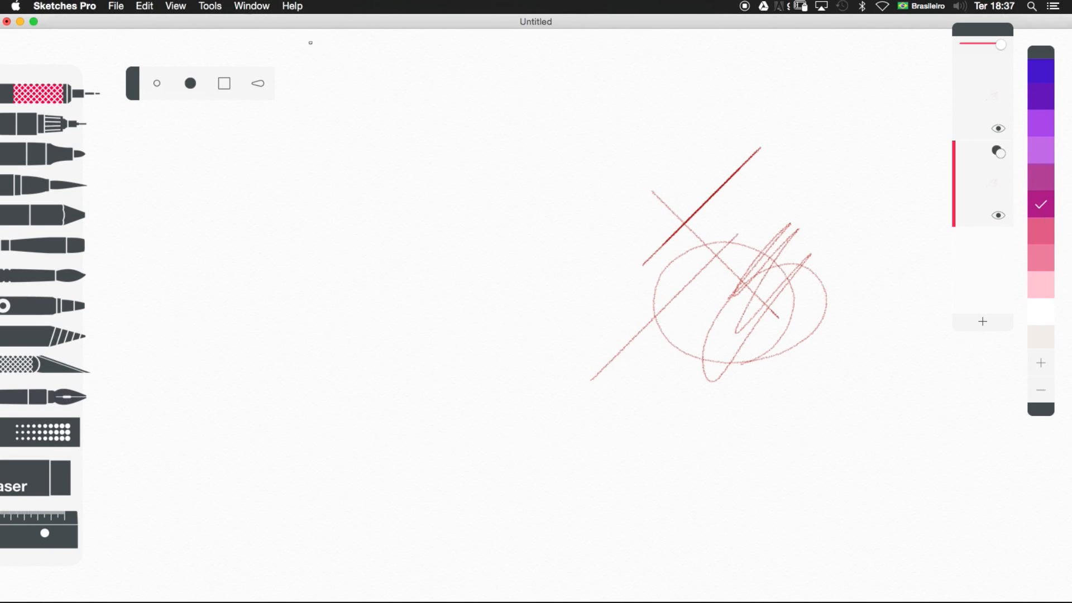
# Step: Reopen the color picker, pick a brighter magenta of the same hue and add it to the palette
pyautogui.click(250, 7)
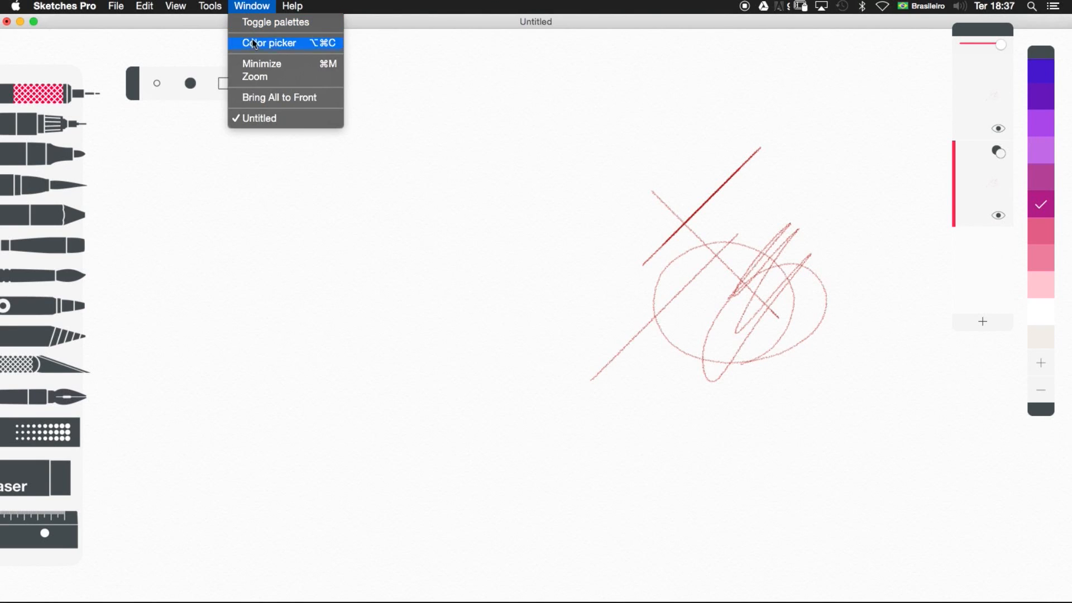
pyautogui.click(254, 43)
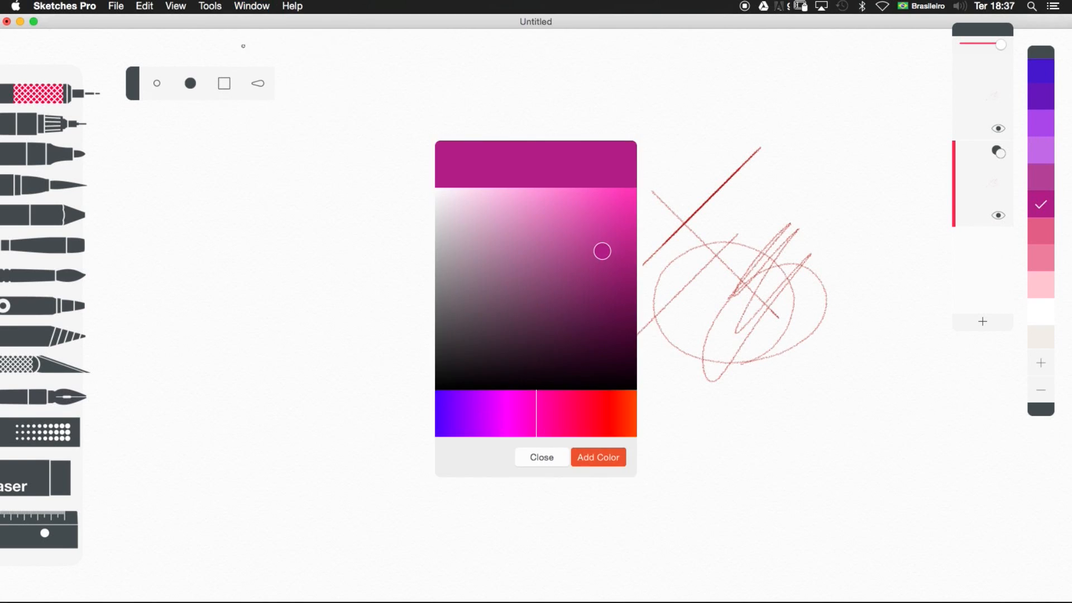
pyautogui.click(609, 223)
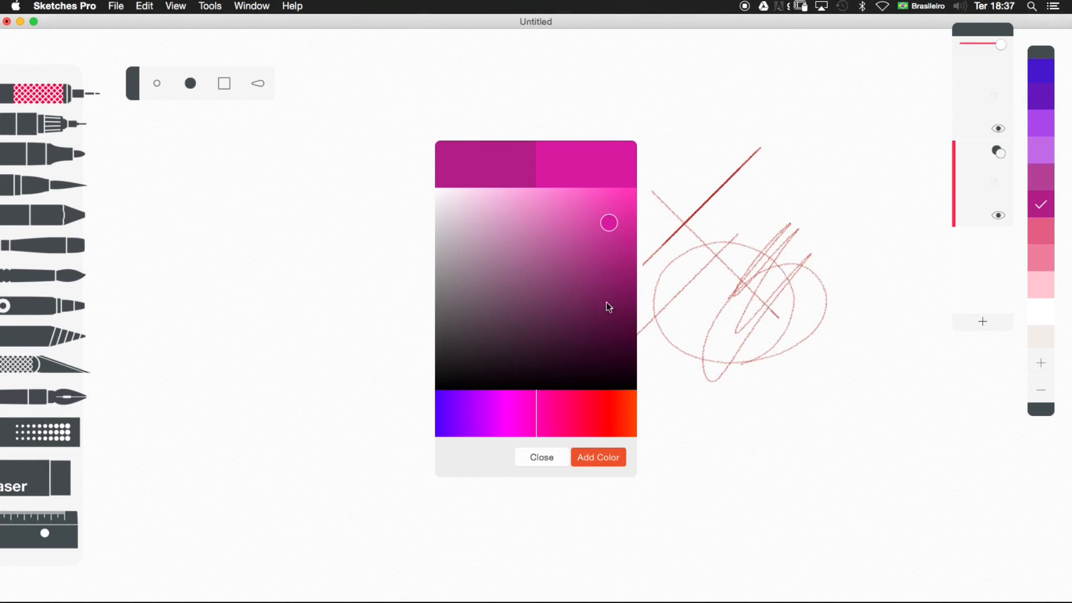
pyautogui.click(591, 457)
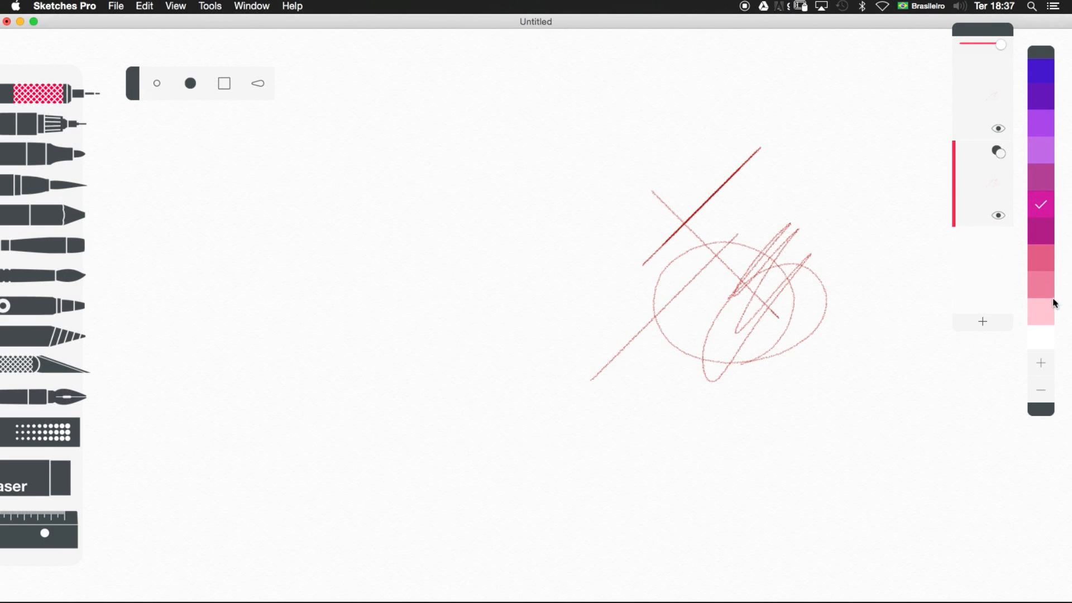
# Step: Browse the palette's colors and open the add-color picker, closing it without adding anything
pyautogui.scroll(10, 1040, 186)
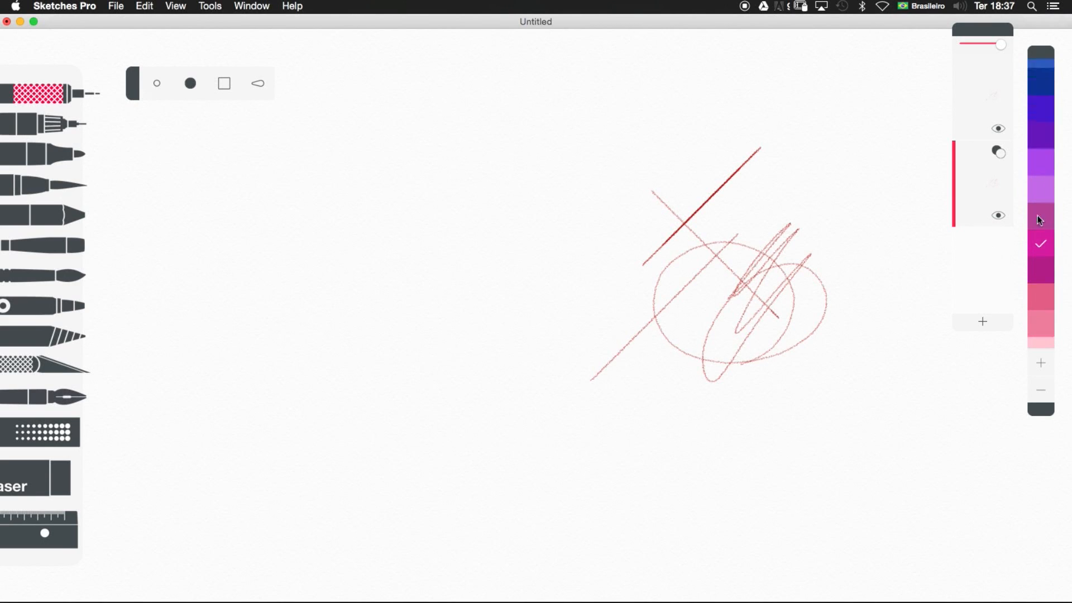
pyautogui.scroll(-10, 1041, 173)
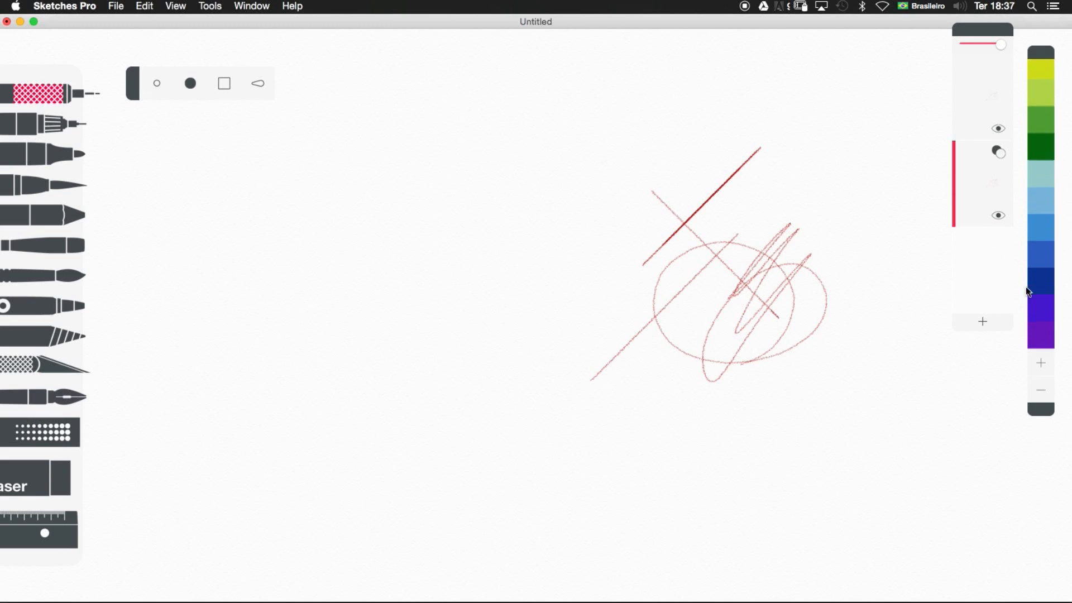
pyautogui.click(1041, 363)
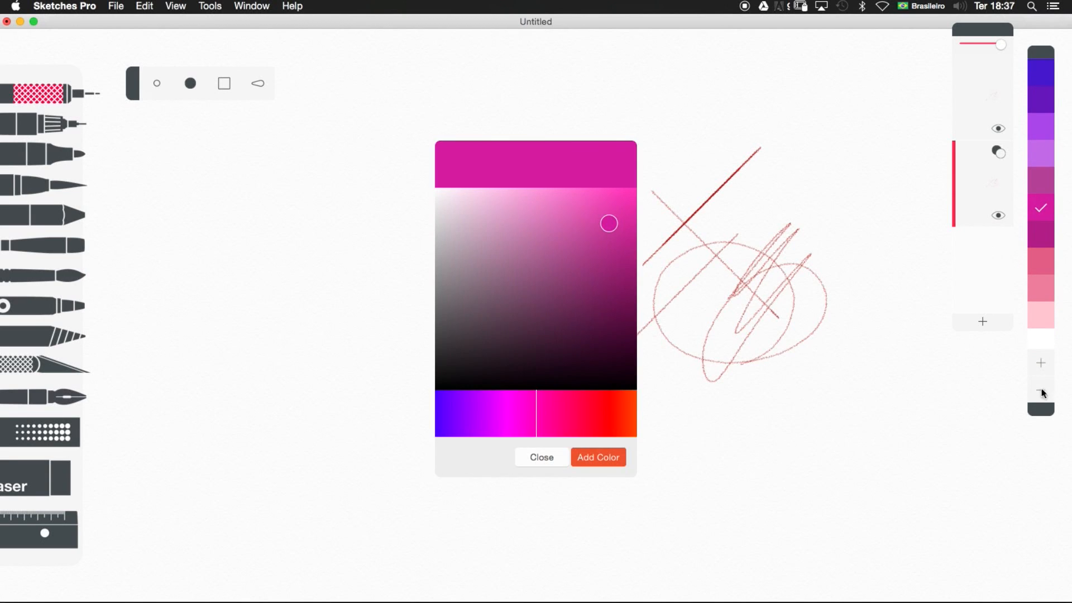
pyautogui.click(1041, 388)
pyautogui.click(1044, 391)
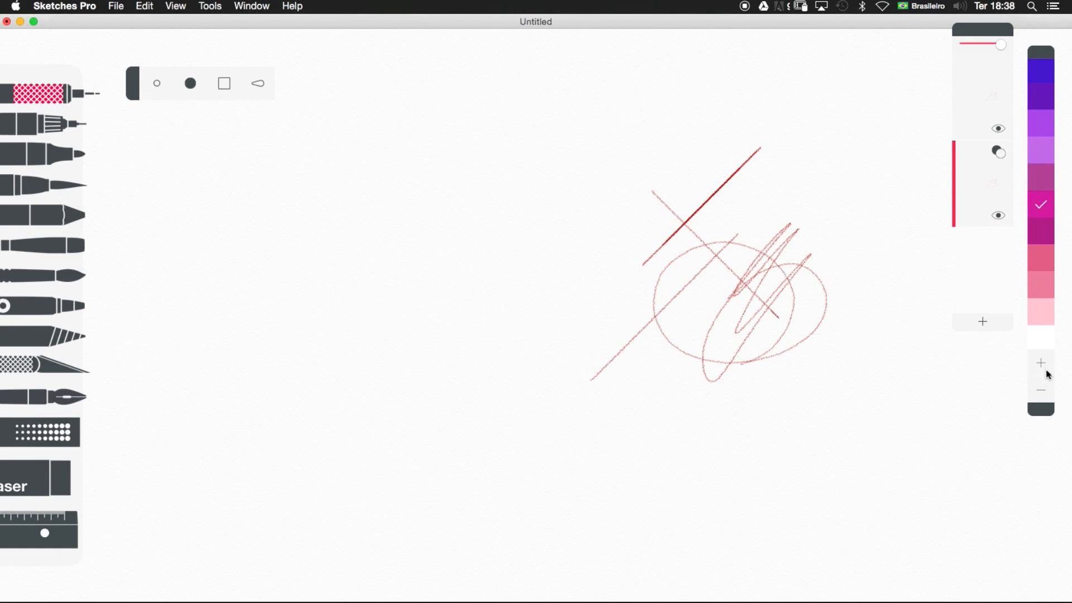
pyautogui.click(1041, 362)
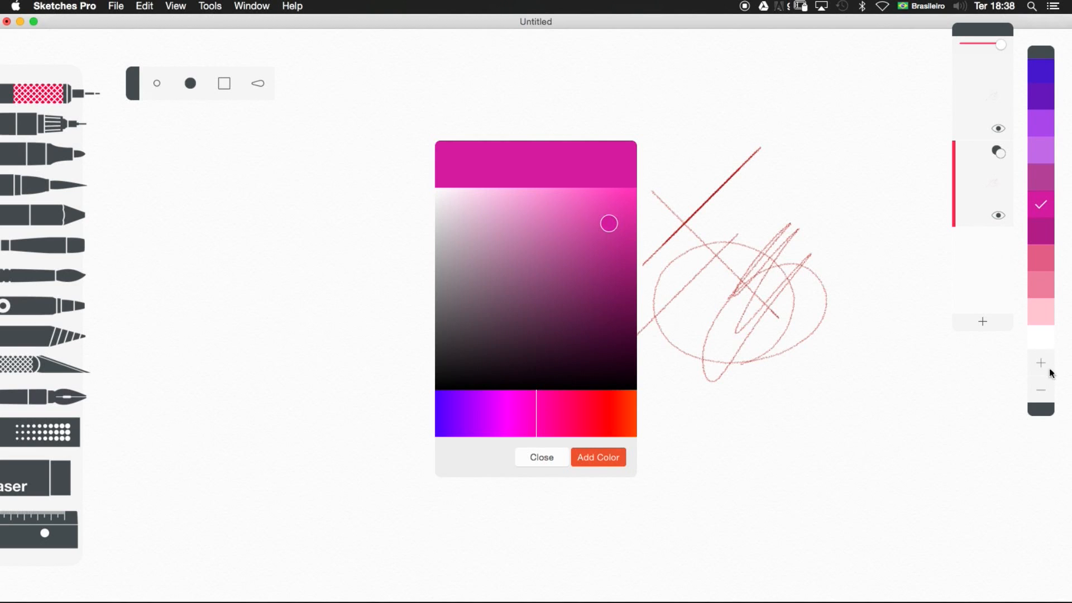
pyautogui.click(537, 459)
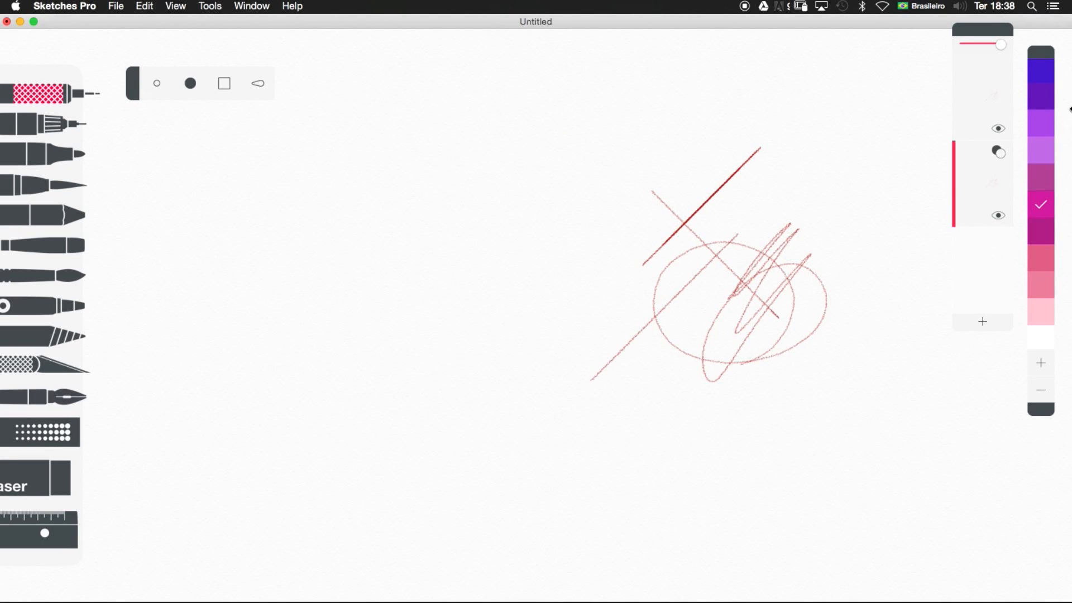
pyautogui.scroll(10, 1041, 156)
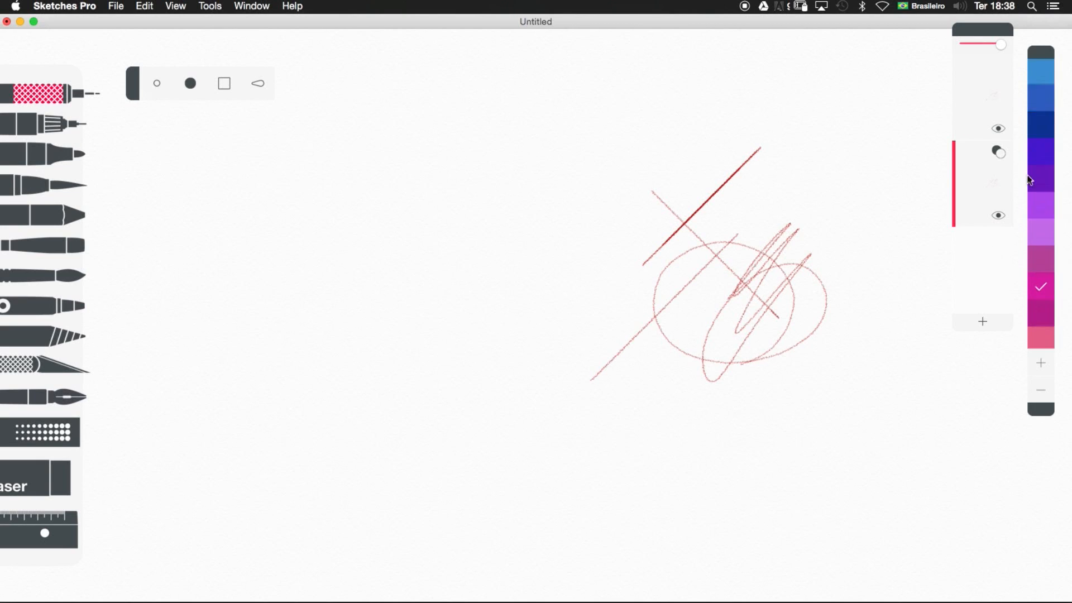
pyautogui.scroll(-5, 1033, 186)
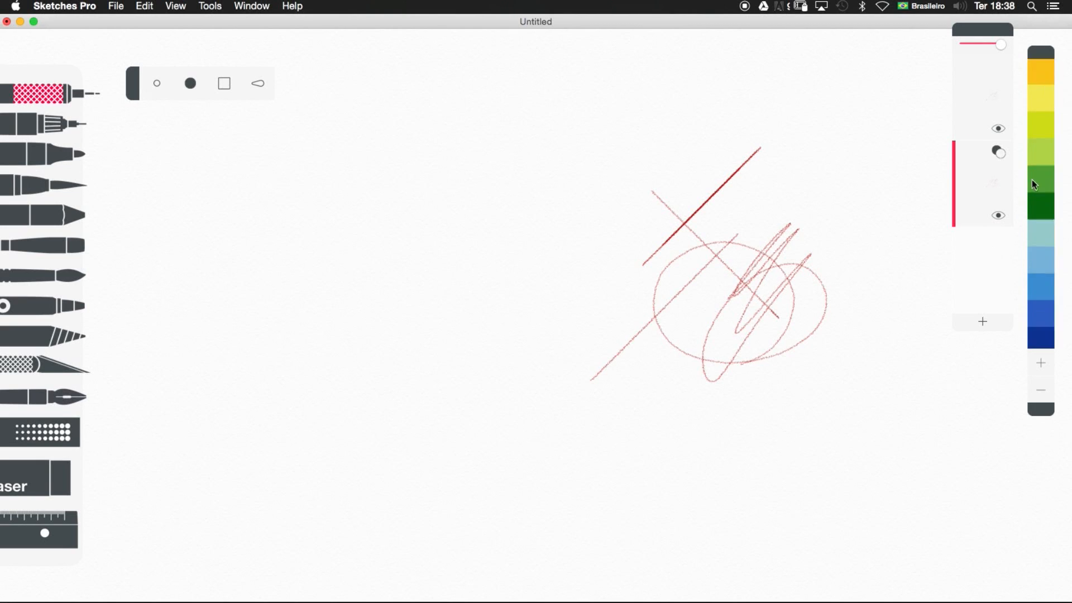
pyautogui.scroll(5, 1038, 145)
pyautogui.scroll(-2, 1042, 112)
pyautogui.scroll(4, 1041, 117)
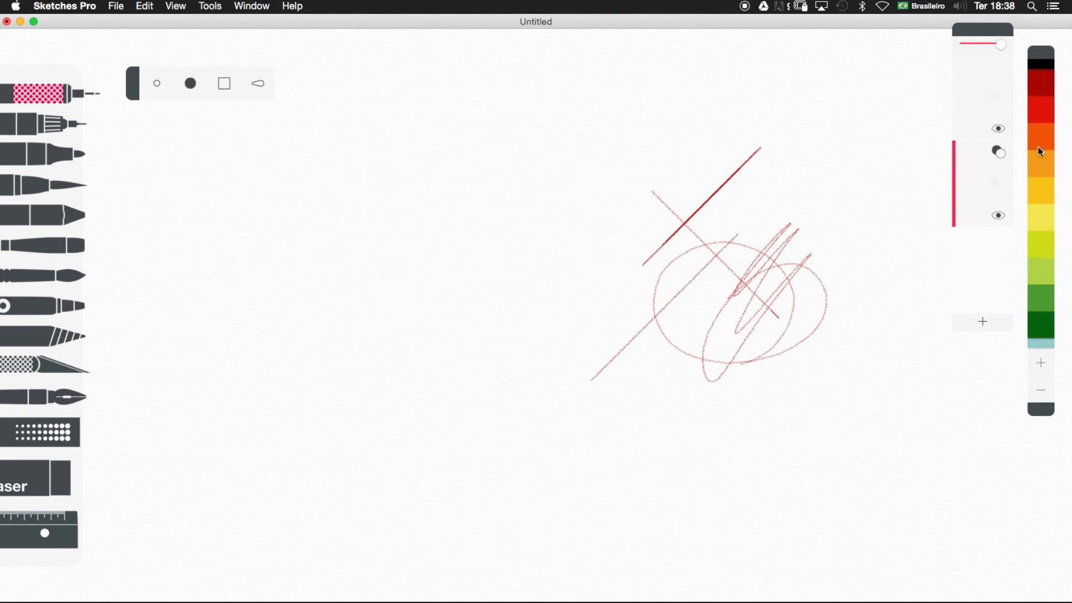
# Step: Reposition the layers palette slightly lower on the canvas and add four new empty layers
pyautogui.moveTo(986, 35)
pyautogui.mouseDown()
pyautogui.moveTo(978, 106)
pyautogui.moveTo(982, 55)
pyautogui.mouseUp()
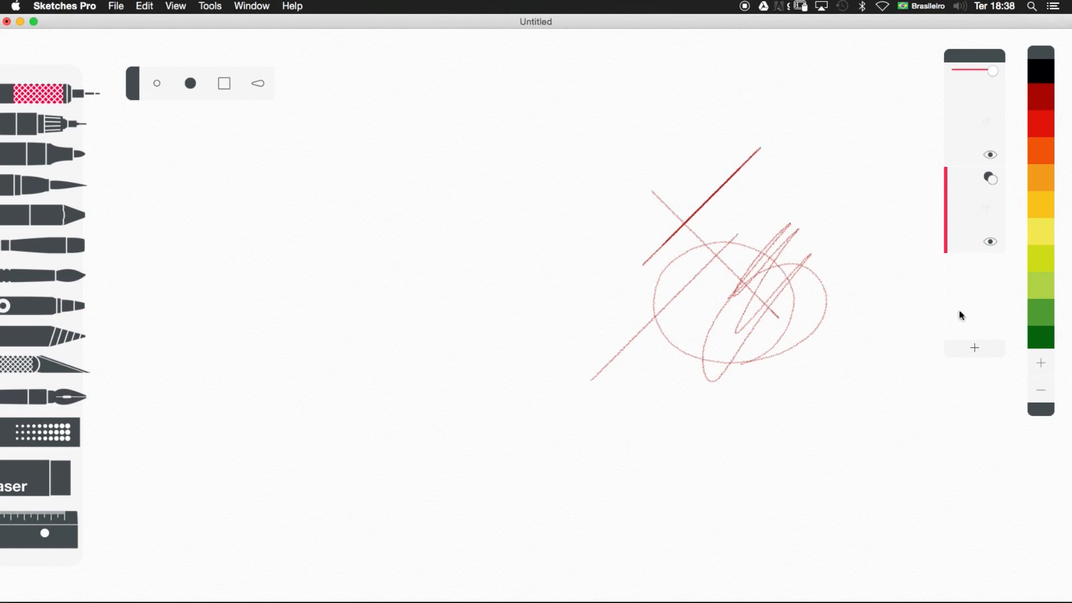
pyautogui.click(974, 348)
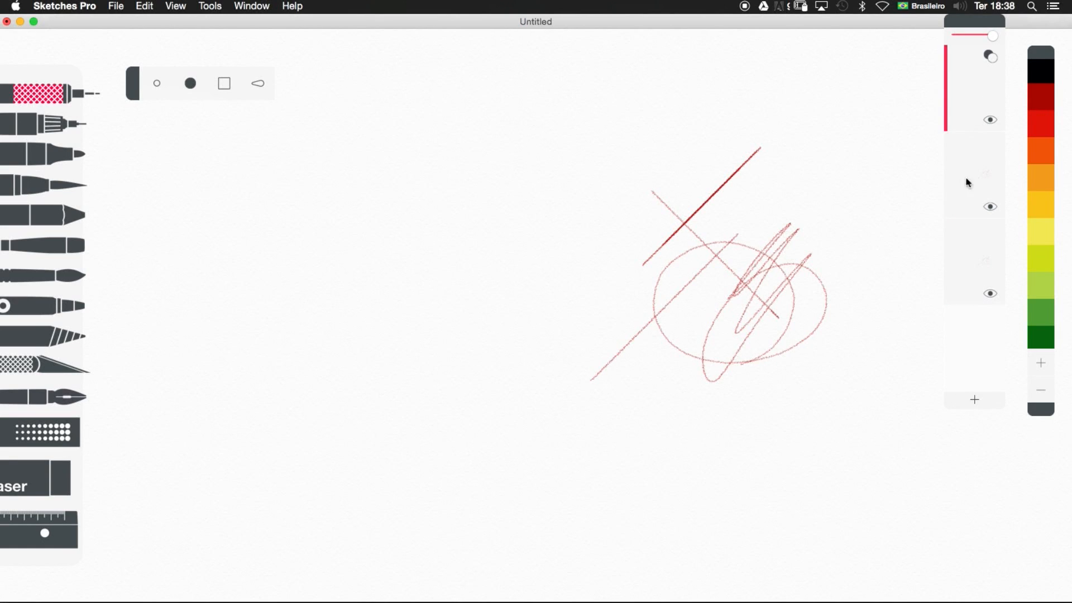
pyautogui.click(970, 400)
pyautogui.click(971, 488)
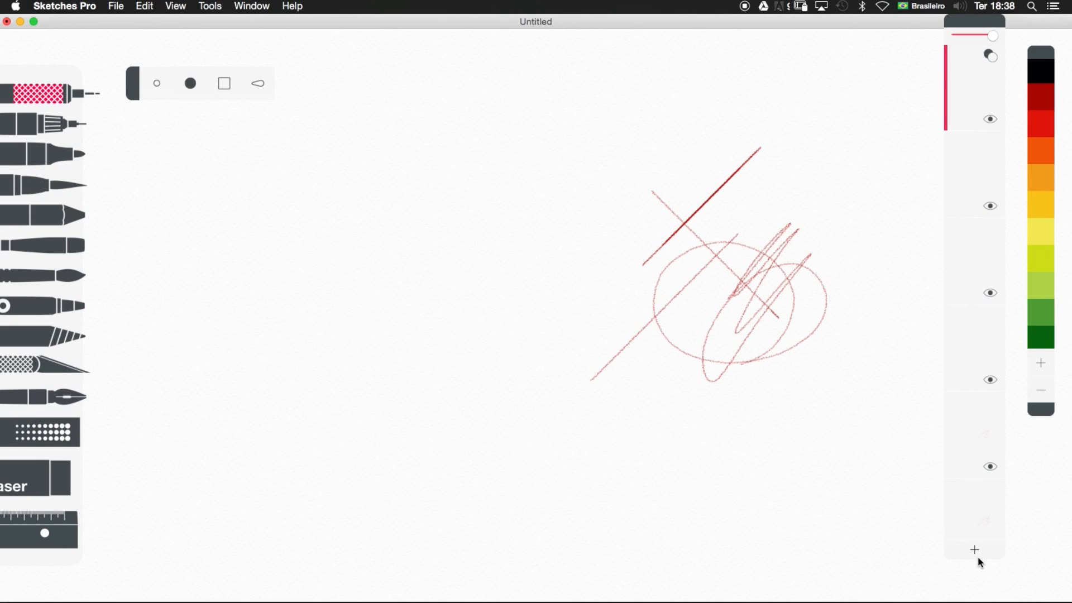
# Step: Select the bottom layer and scribble magenta loops in the empty area beside the red sketch
pyautogui.scroll(-3, 980, 458)
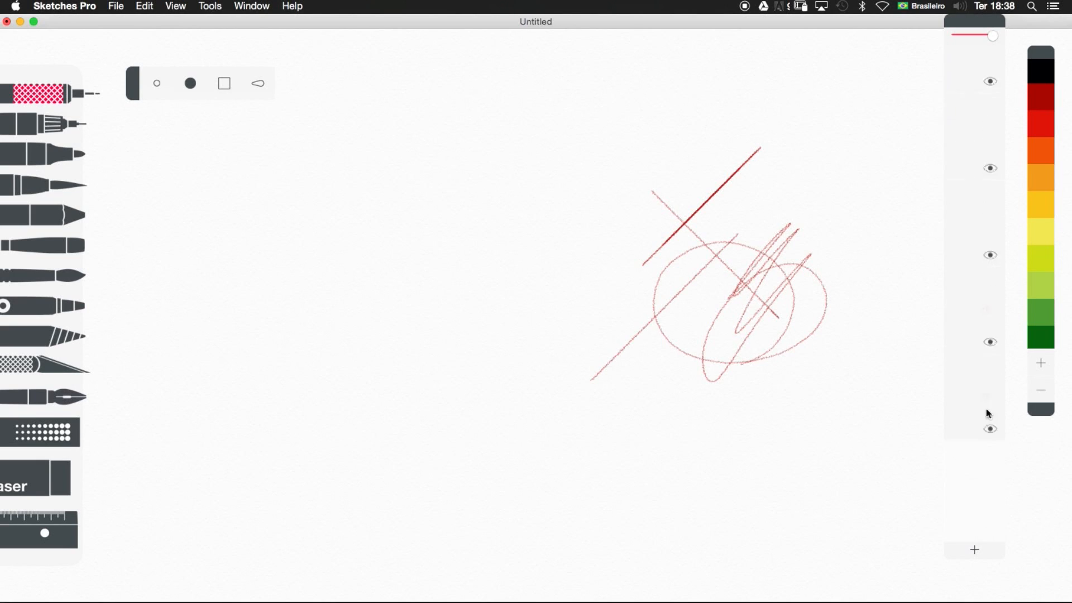
pyautogui.click(976, 429)
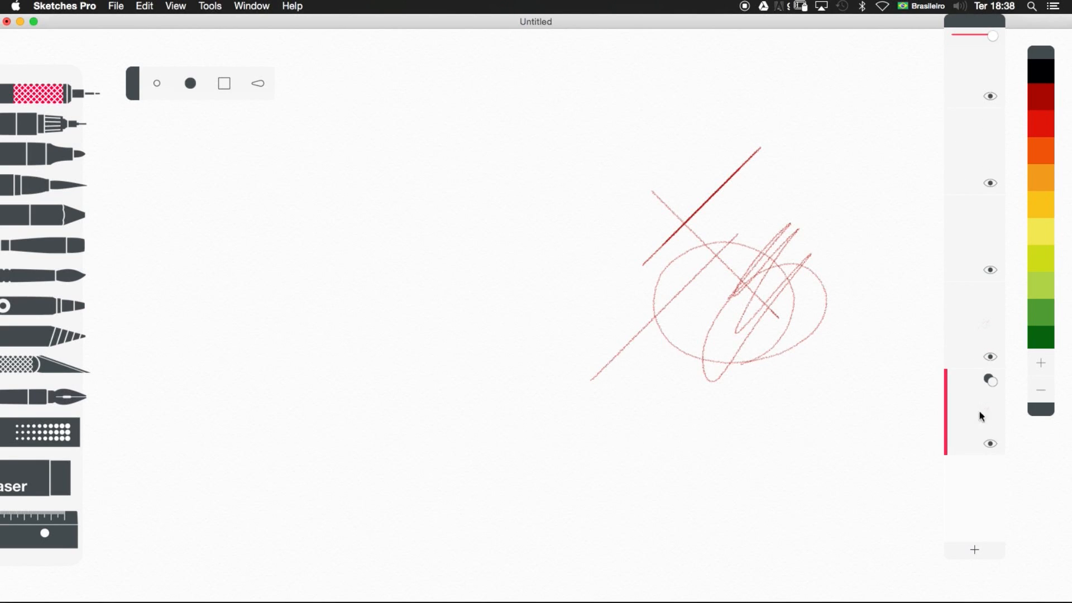
pyautogui.moveTo(477, 366)
pyautogui.mouseDown()
pyautogui.moveTo(571, 430)
pyautogui.moveTo(503, 390)
pyautogui.mouseUp()
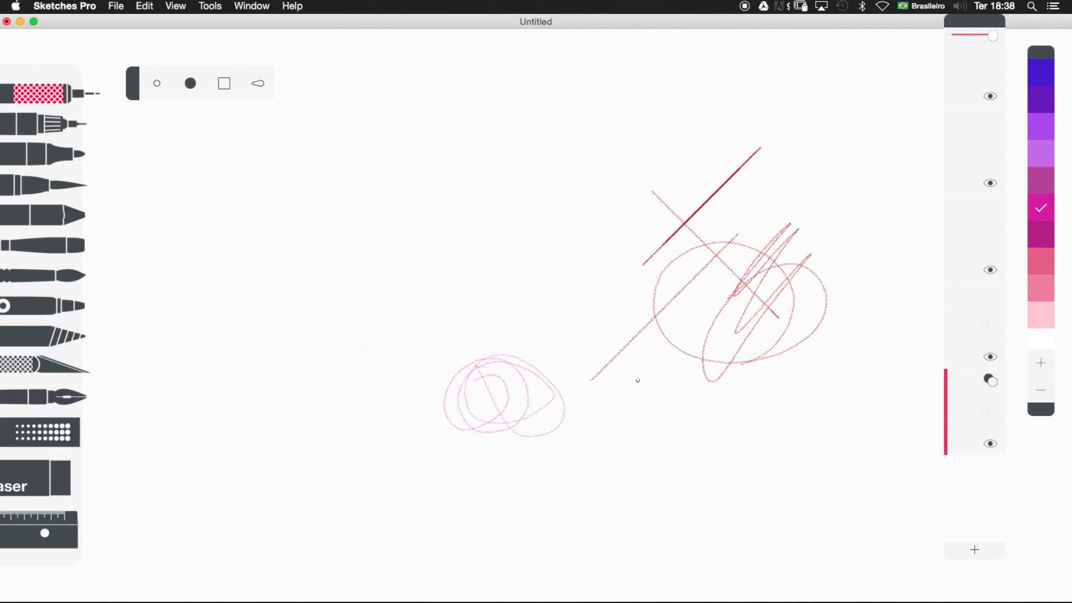
# Step: On the layer just above the bottom one, scribble pink zigzag strokes over the magenta loops
pyautogui.click(984, 342)
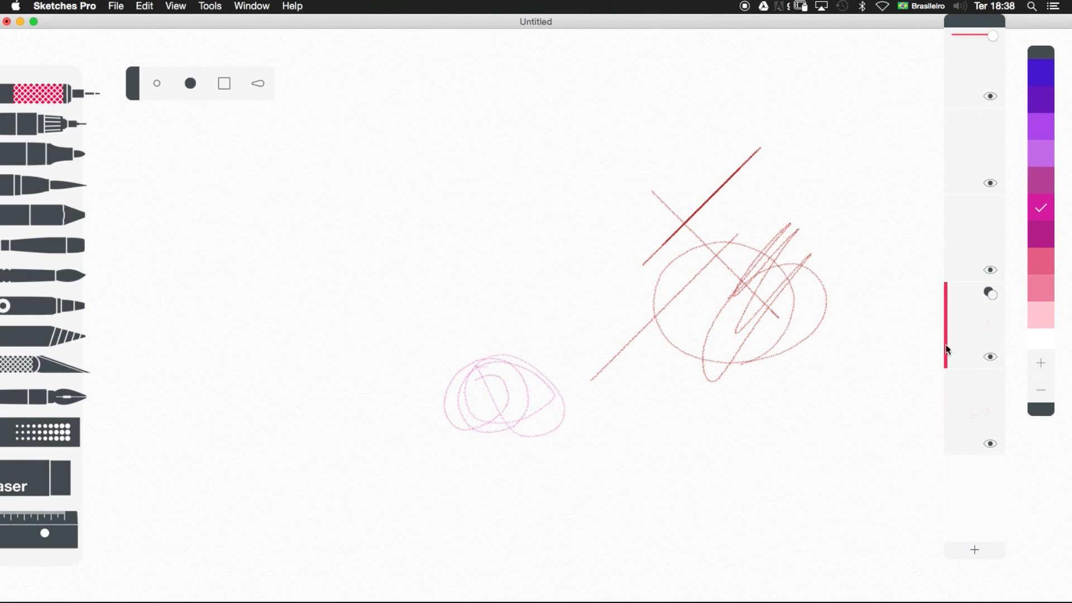
pyautogui.click(1041, 261)
pyautogui.moveTo(483, 260); pyautogui.dragTo(470, 356)
pyautogui.moveTo(560, 291); pyautogui.dragTo(449, 425)
pyautogui.moveTo(549, 323)
pyautogui.mouseDown()
pyautogui.moveTo(481, 396)
pyautogui.moveTo(557, 430)
pyautogui.moveTo(536, 441)
pyautogui.mouseUp()
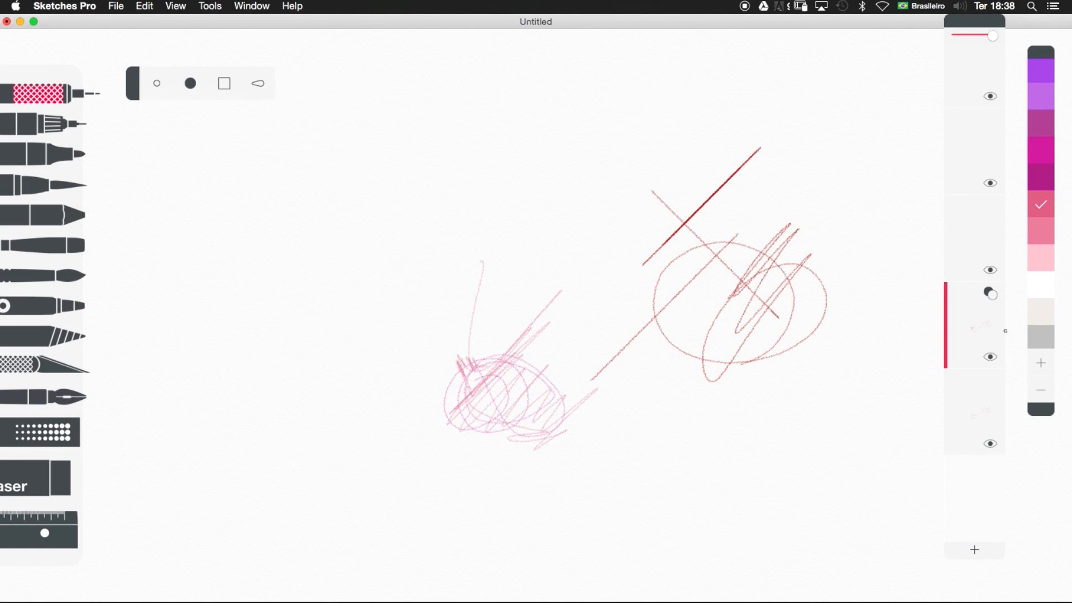
# Step: Go up through the empty layers to select the topmost one and lower its opacity slightly
pyautogui.scroll(5, 1044, 229)
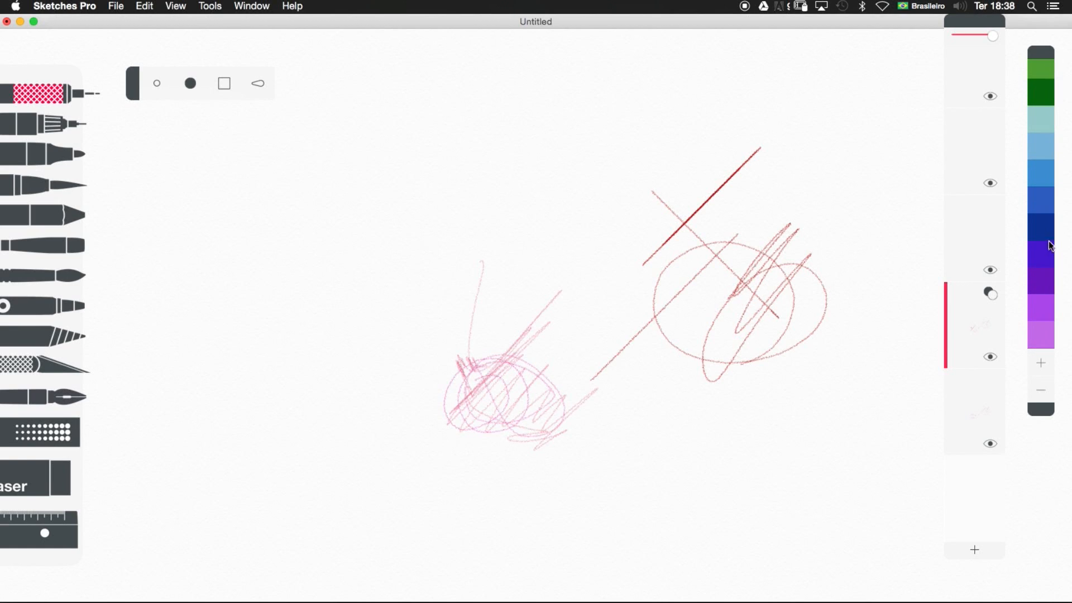
pyautogui.click(972, 234)
pyautogui.click(985, 152)
pyautogui.click(983, 64)
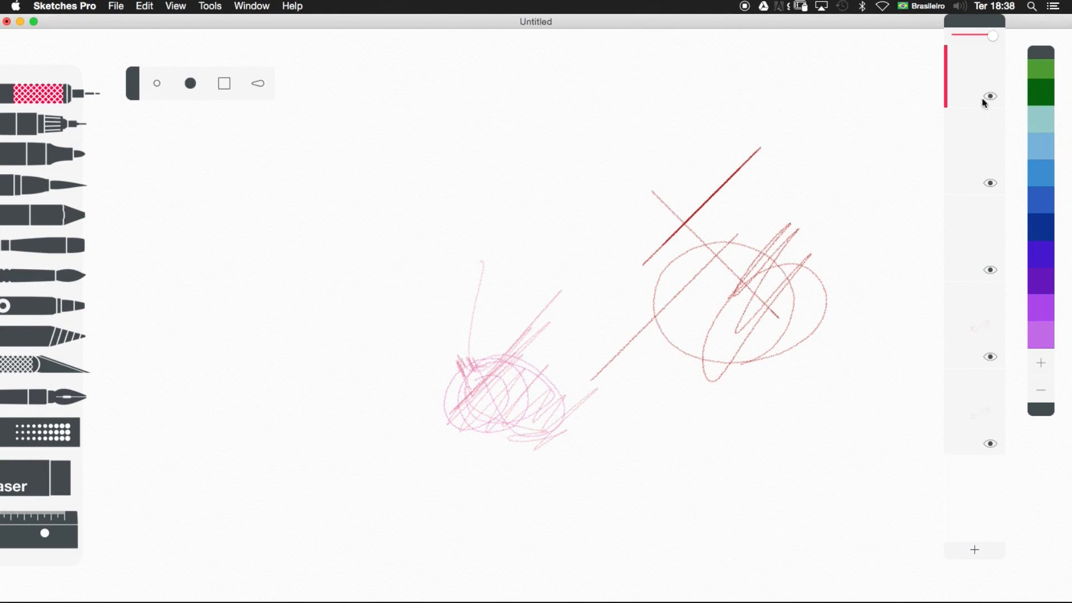
pyautogui.moveTo(992, 36)
pyautogui.mouseDown()
pyautogui.moveTo(965, 36)
pyautogui.moveTo(999, 39)
pyautogui.moveTo(983, 35)
pyautogui.mouseUp()
# Step: Lower the bottom layer's opacity to the minimum, then restore it to full
pyautogui.scroll(-1, 955, 279)
pyautogui.click(971, 418)
pyautogui.moveTo(989, 38); pyautogui.dragTo(957, 35)
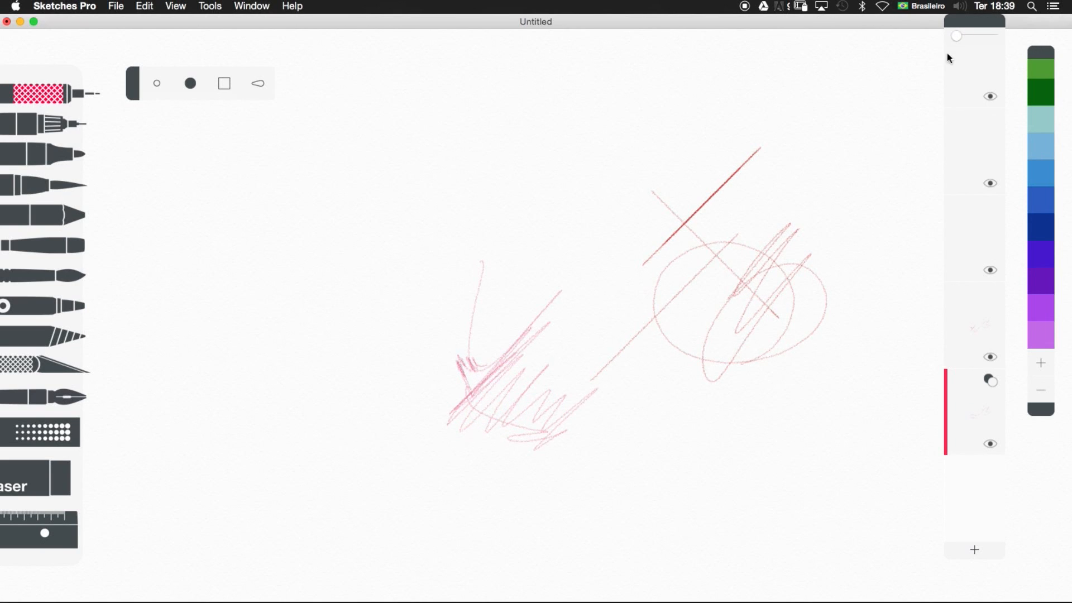
pyautogui.moveTo(956, 36); pyautogui.dragTo(992, 36)
# Step: Select the layer with the pink zigzag strokes and switch its visibility off and on twice
pyautogui.click(978, 329)
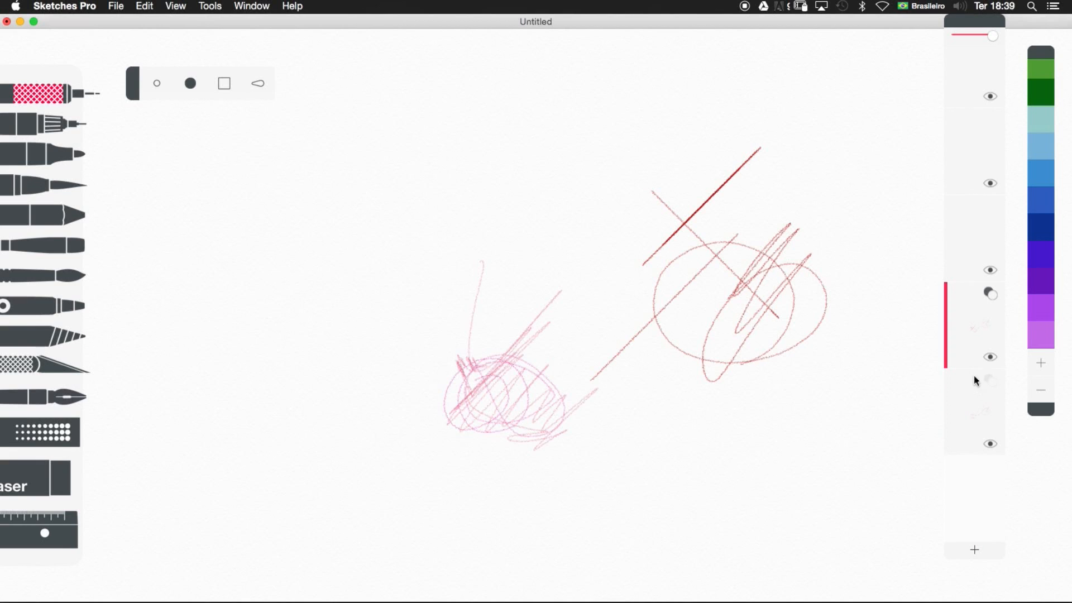
pyautogui.click(990, 358)
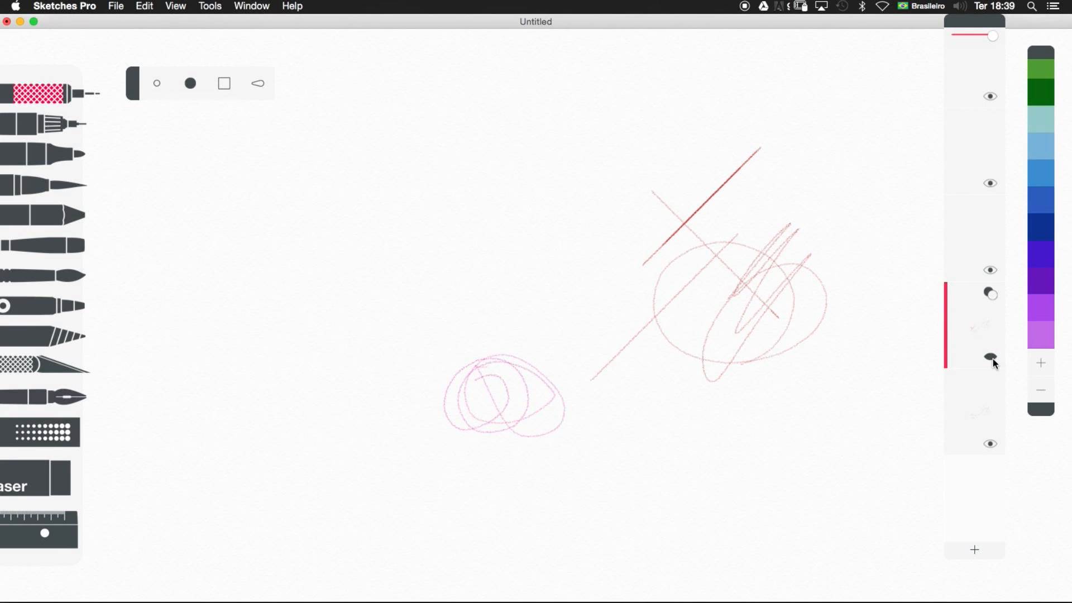
pyautogui.click(992, 360)
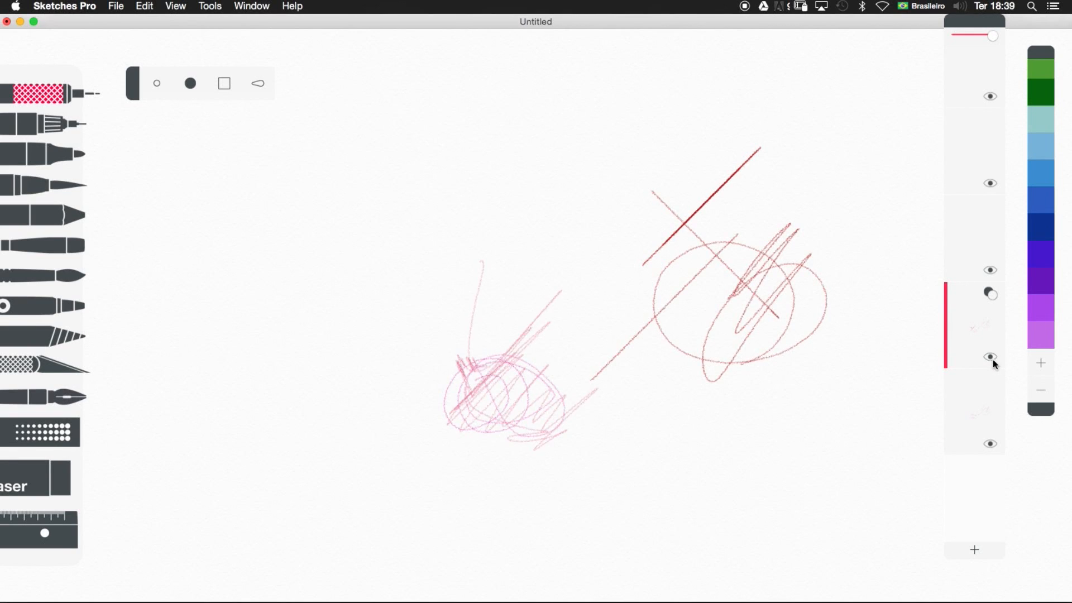
pyautogui.click(995, 365)
pyautogui.click(995, 363)
# Step: Select the bottom layer with the magenta loops, hide it and show it again
pyautogui.click(976, 418)
pyautogui.click(995, 448)
pyautogui.click(995, 442)
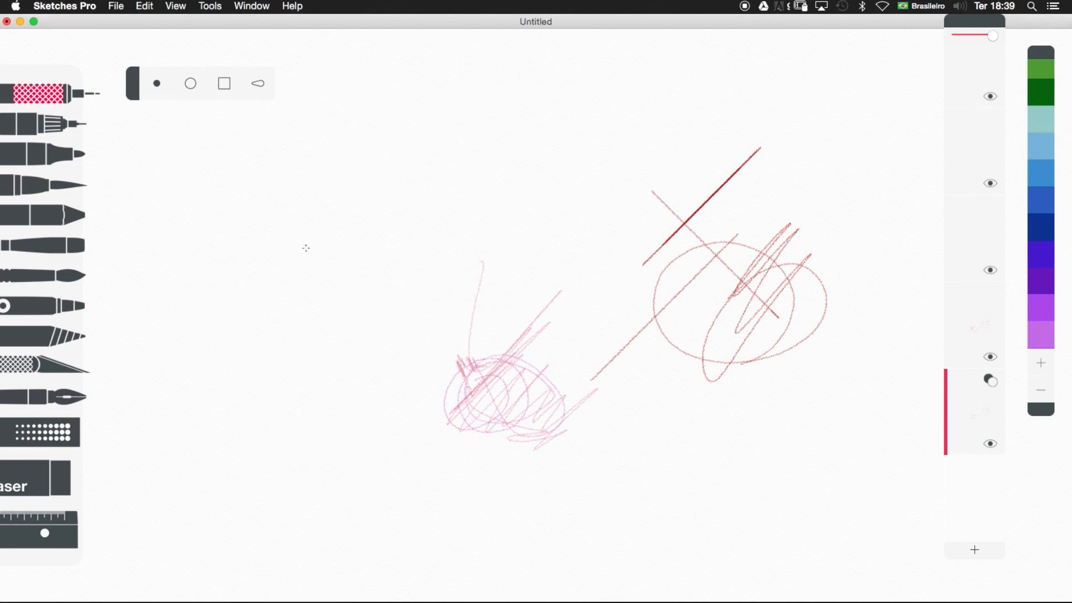
# Step: Sketch a group of thin diagonal pencil strokes in pink across the empty upper-left part of the canvas
pyautogui.moveTo(306, 246); pyautogui.dragTo(358, 176)
pyautogui.moveTo(262, 320); pyautogui.dragTo(396, 180)
pyautogui.moveTo(251, 348)
pyautogui.mouseDown()
pyautogui.moveTo(319, 277)
pyautogui.moveTo(444, 182)
pyautogui.mouseUp()
pyautogui.moveTo(312, 301); pyautogui.dragTo(463, 194)
pyautogui.moveTo(440, 230)
pyautogui.mouseDown()
pyautogui.moveTo(279, 409)
pyautogui.moveTo(388, 304)
pyautogui.mouseUp()
pyautogui.moveTo(440, 260); pyautogui.dragTo(280, 416)
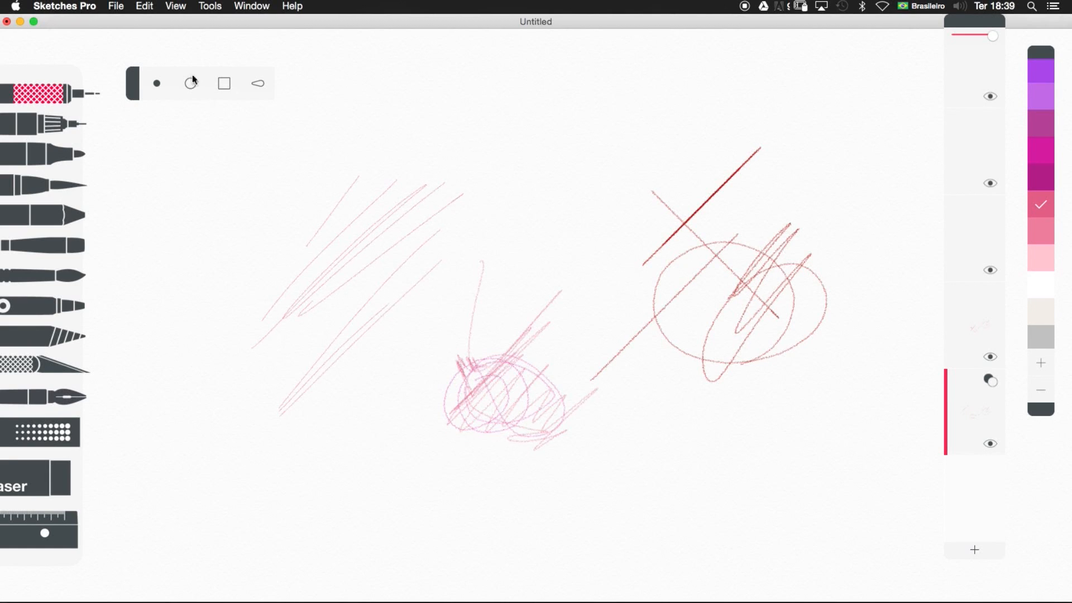
# Step: Try the pencil's larger round tip and its square tip with loose pink curves and thick loops across the upper canvas
pyautogui.click(190, 83)
pyautogui.moveTo(262, 240)
pyautogui.mouseDown()
pyautogui.moveTo(353, 168)
pyautogui.moveTo(440, 134)
pyautogui.mouseUp()
pyautogui.moveTo(427, 175)
pyautogui.mouseDown()
pyautogui.moveTo(520, 214)
pyautogui.moveTo(421, 264)
pyautogui.mouseUp()
pyautogui.click(224, 83)
pyautogui.moveTo(572, 103)
pyautogui.mouseDown()
pyautogui.moveTo(696, 132)
pyautogui.moveTo(685, 165)
pyautogui.mouseUp()
pyautogui.moveTo(514, 99)
pyautogui.mouseDown()
pyautogui.moveTo(585, 104)
pyautogui.moveTo(514, 223)
pyautogui.mouseUp()
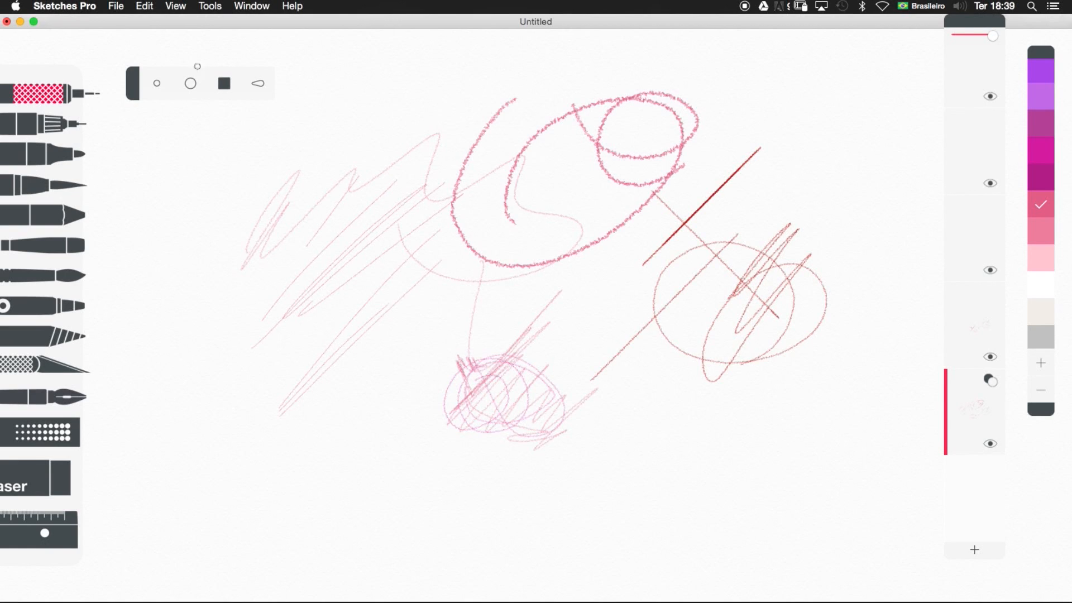
# Step: Switch the pencil to its tapered tip and sketch pink arcs and hatching on both sides of the thick loops
pyautogui.moveTo(284, 167)
pyautogui.mouseDown()
pyautogui.moveTo(378, 434)
pyautogui.moveTo(423, 401)
pyautogui.mouseUp()
pyautogui.moveTo(382, 401)
pyautogui.mouseDown()
pyautogui.moveTo(352, 401)
pyautogui.moveTo(264, 168)
pyautogui.mouseUp()
pyautogui.moveTo(378, 116); pyautogui.dragTo(273, 390)
pyautogui.moveTo(365, 179)
pyautogui.mouseDown()
pyautogui.moveTo(392, 144)
pyautogui.moveTo(385, 162)
pyautogui.moveTo(458, 109)
pyautogui.moveTo(438, 147)
pyautogui.mouseUp()
pyautogui.moveTo(707, 137)
pyautogui.mouseDown()
pyautogui.moveTo(752, 110)
pyautogui.moveTo(792, 121)
pyautogui.moveTo(800, 162)
pyautogui.moveTo(842, 231)
pyautogui.moveTo(794, 286)
pyautogui.mouseUp()
pyautogui.moveTo(165, 179); pyautogui.dragTo(212, 370)
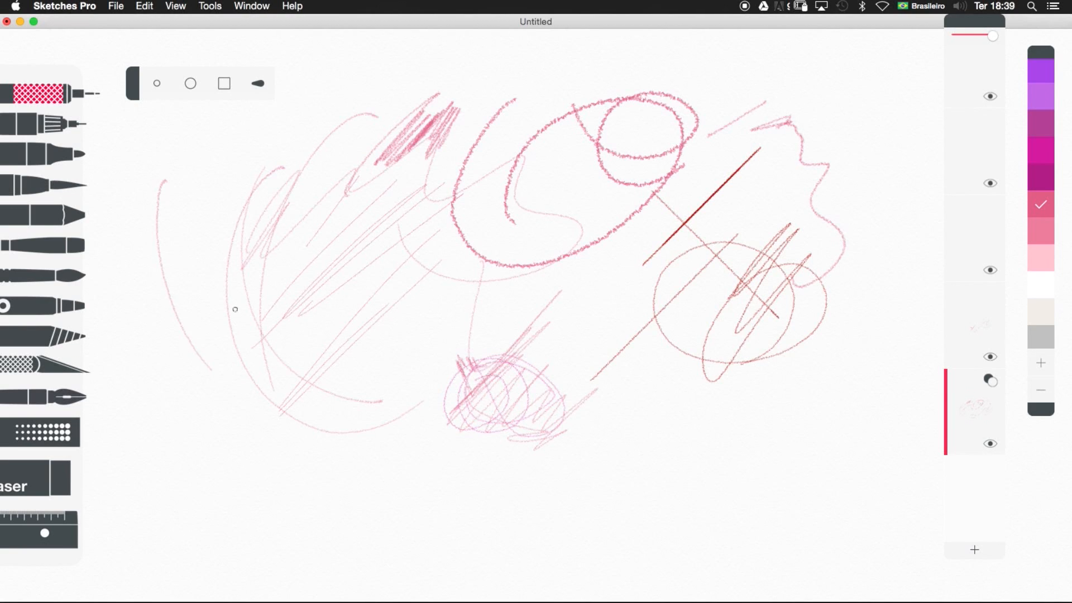
# Step: Add long tapered pink strokes down the canvas's left side, through its centre and below the red circles
pyautogui.moveTo(202, 195); pyautogui.dragTo(168, 391)
pyautogui.moveTo(215, 303)
pyautogui.mouseDown()
pyautogui.moveTo(195, 454)
pyautogui.moveTo(279, 269)
pyautogui.mouseUp()
pyautogui.moveTo(264, 402)
pyautogui.mouseDown()
pyautogui.moveTo(311, 479)
pyautogui.moveTo(301, 467)
pyautogui.moveTo(291, 490)
pyautogui.moveTo(359, 387)
pyautogui.mouseUp()
pyautogui.moveTo(302, 494); pyautogui.dragTo(428, 311)
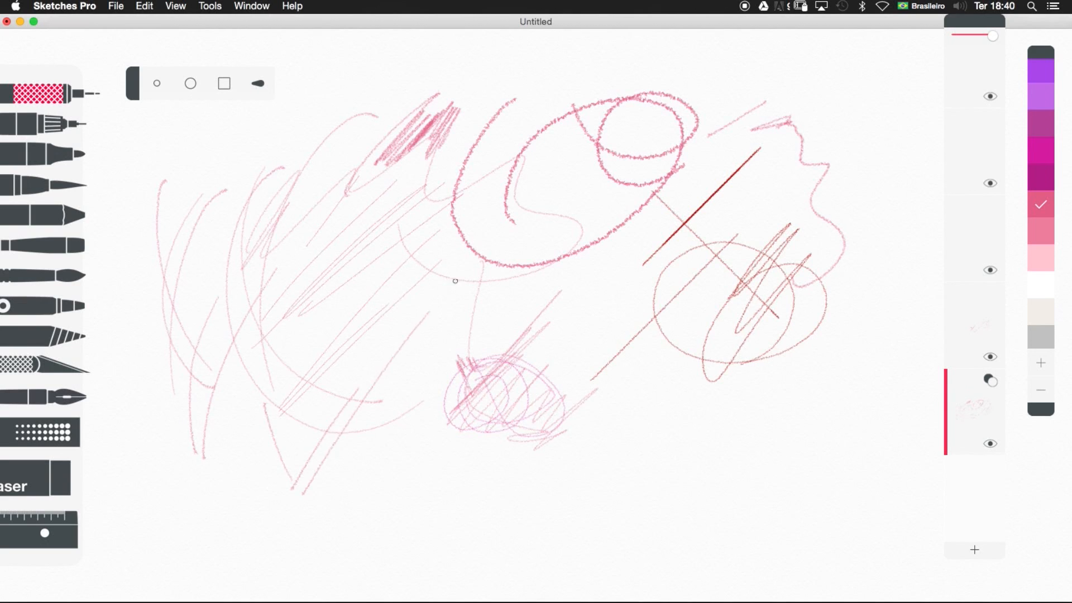
pyautogui.moveTo(381, 456); pyautogui.dragTo(541, 252)
pyautogui.moveTo(682, 405)
pyautogui.mouseDown()
pyautogui.moveTo(602, 415)
pyautogui.moveTo(754, 395)
pyautogui.mouseUp()
pyautogui.moveTo(233, 426)
pyautogui.mouseDown()
pyautogui.moveTo(254, 477)
pyautogui.moveTo(221, 391)
pyautogui.mouseUp()
pyautogui.moveTo(255, 467); pyautogui.dragTo(233, 397)
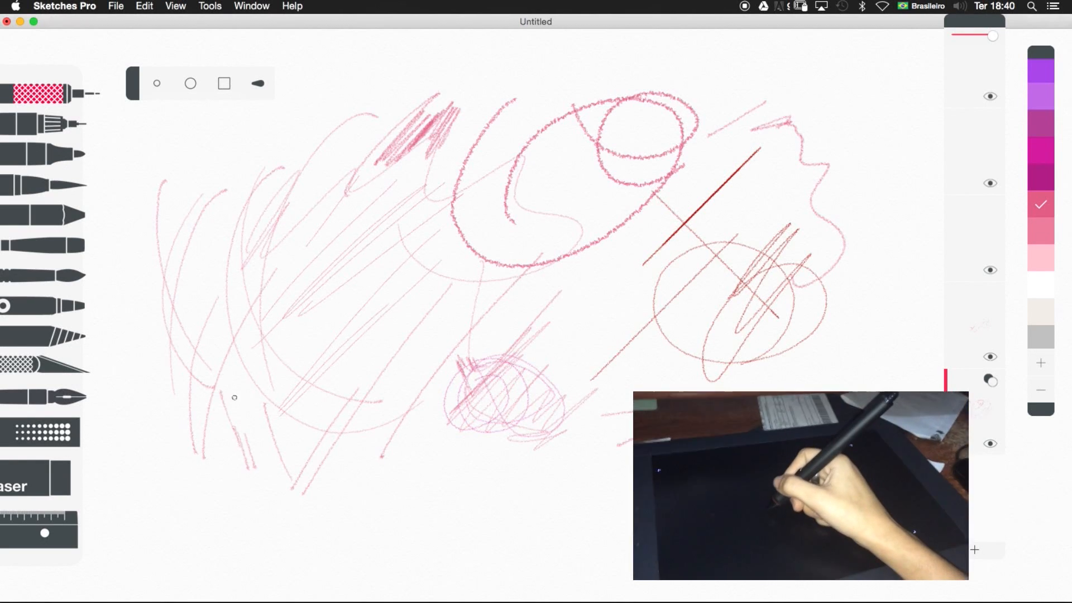
# Step: Add short tapered strokes at the canvas's lower left and build up diagonal pink hatching in its upper-left corner
pyautogui.moveTo(252, 457); pyautogui.dragTo(235, 387)
pyautogui.moveTo(251, 433)
pyautogui.mouseDown()
pyautogui.moveTo(232, 377)
pyautogui.moveTo(264, 455)
pyautogui.moveTo(236, 362)
pyautogui.mouseUp()
pyautogui.moveTo(191, 205); pyautogui.dragTo(240, 172)
pyautogui.moveTo(170, 205); pyautogui.dragTo(250, 125)
pyautogui.moveTo(171, 204); pyautogui.dragTo(263, 130)
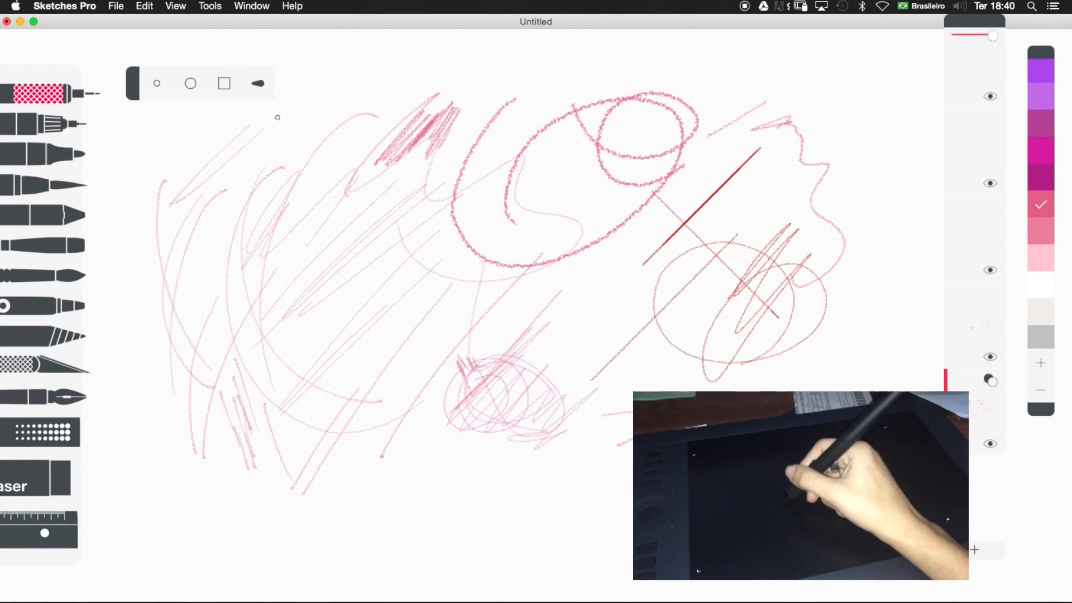
pyautogui.moveTo(204, 190); pyautogui.dragTo(355, 95)
pyautogui.moveTo(231, 157); pyautogui.dragTo(399, 81)
pyautogui.moveTo(198, 173); pyautogui.dragTo(346, 100)
pyautogui.moveTo(219, 141); pyautogui.dragTo(424, 79)
pyautogui.moveTo(204, 154); pyautogui.dragTo(263, 129)
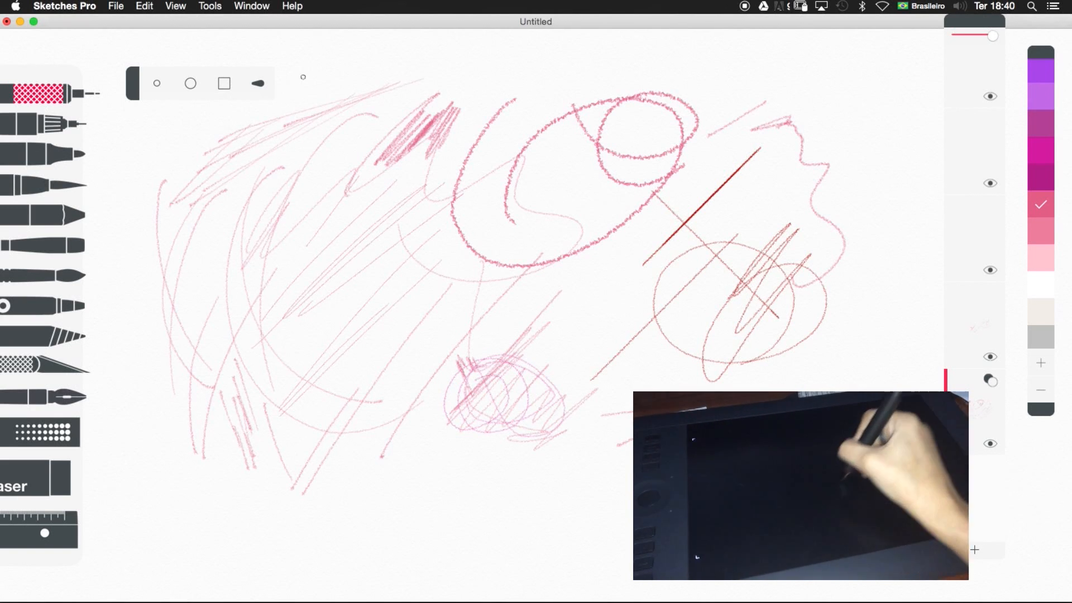
# Step: Scribble a pink zigzag along the canvas's upper edge, dense hatching below it and further loose strokes across the middle
pyautogui.moveTo(307, 73)
pyautogui.mouseDown()
pyautogui.moveTo(298, 99)
pyautogui.moveTo(332, 110)
pyautogui.moveTo(353, 52)
pyautogui.moveTo(375, 120)
pyautogui.moveTo(399, 73)
pyautogui.moveTo(404, 104)
pyautogui.moveTo(430, 70)
pyautogui.moveTo(439, 91)
pyautogui.moveTo(456, 71)
pyautogui.moveTo(527, 64)
pyautogui.mouseUp()
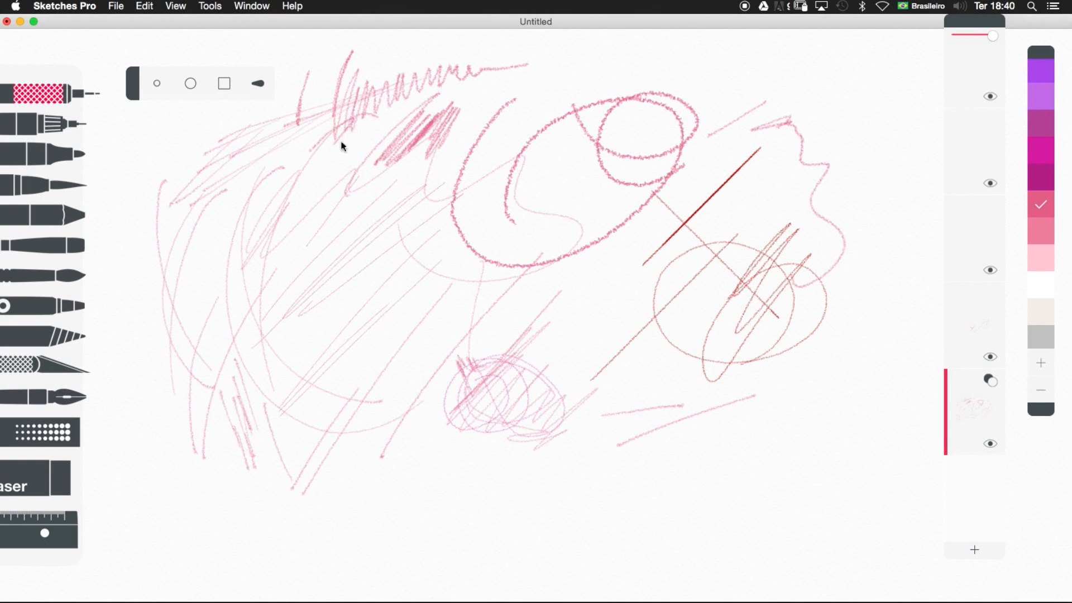
pyautogui.moveTo(354, 130)
pyautogui.mouseDown()
pyautogui.moveTo(343, 212)
pyautogui.moveTo(363, 232)
pyautogui.moveTo(369, 223)
pyautogui.mouseUp()
pyautogui.moveTo(328, 142)
pyautogui.mouseDown()
pyautogui.moveTo(321, 188)
pyautogui.moveTo(332, 153)
pyautogui.moveTo(342, 161)
pyautogui.moveTo(328, 239)
pyautogui.mouseUp()
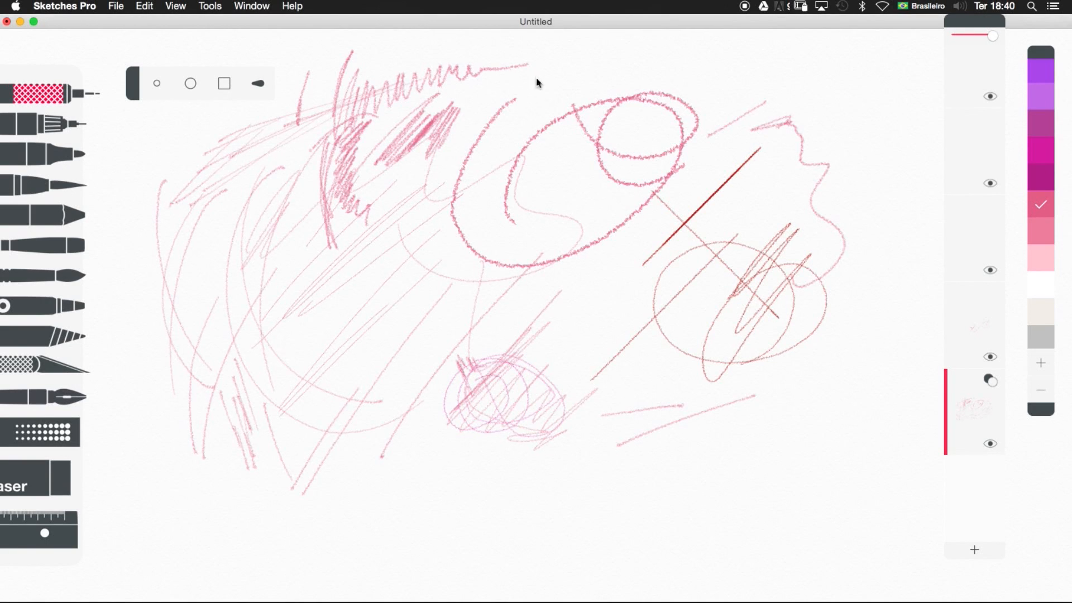
pyautogui.moveTo(602, 75)
pyautogui.mouseDown()
pyautogui.moveTo(634, 75)
pyautogui.moveTo(490, 256)
pyautogui.mouseUp()
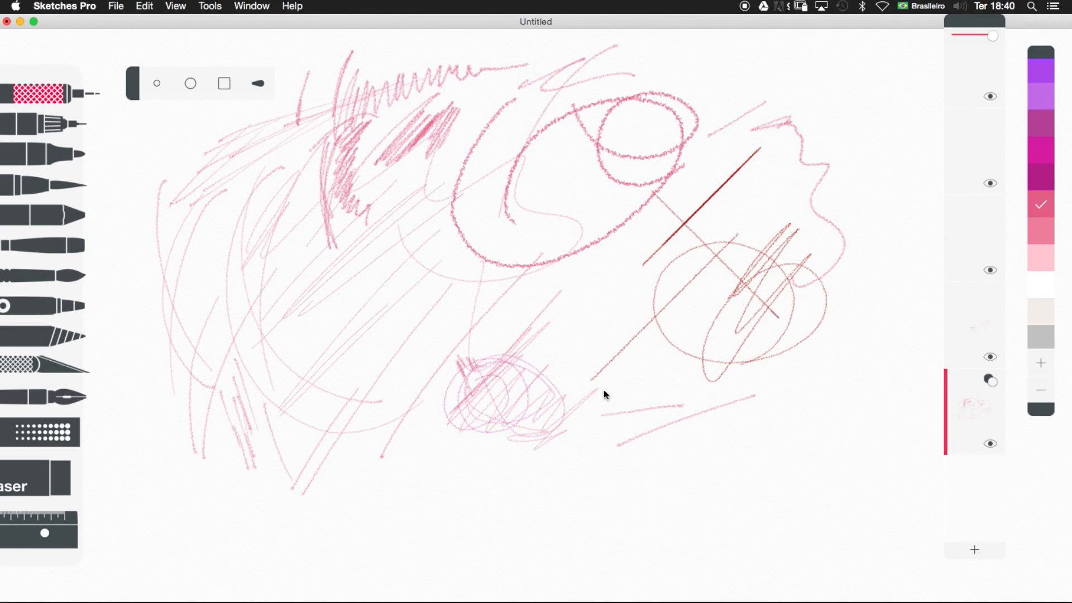
pyautogui.moveTo(617, 414); pyautogui.dragTo(603, 196)
pyautogui.moveTo(462, 278); pyautogui.dragTo(787, 326)
pyautogui.moveTo(401, 238)
pyautogui.mouseDown()
pyautogui.moveTo(325, 276)
pyautogui.moveTo(302, 388)
pyautogui.mouseUp()
# Step: Hide the bottom layer and the zigzag layer above it, and try to draw on the hidden layer
pyautogui.click(989, 445)
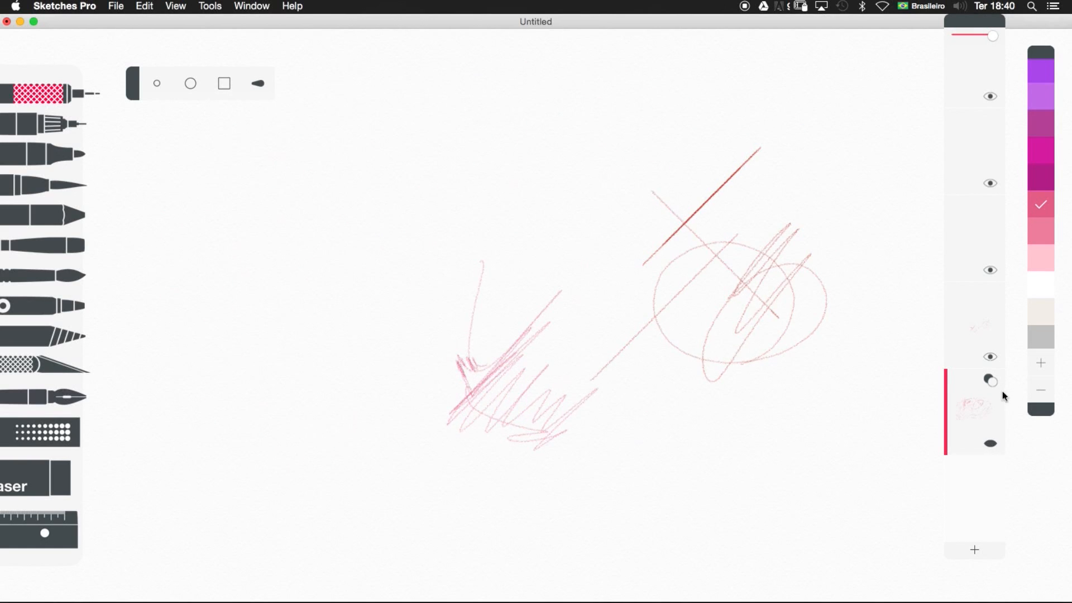
pyautogui.click(990, 356)
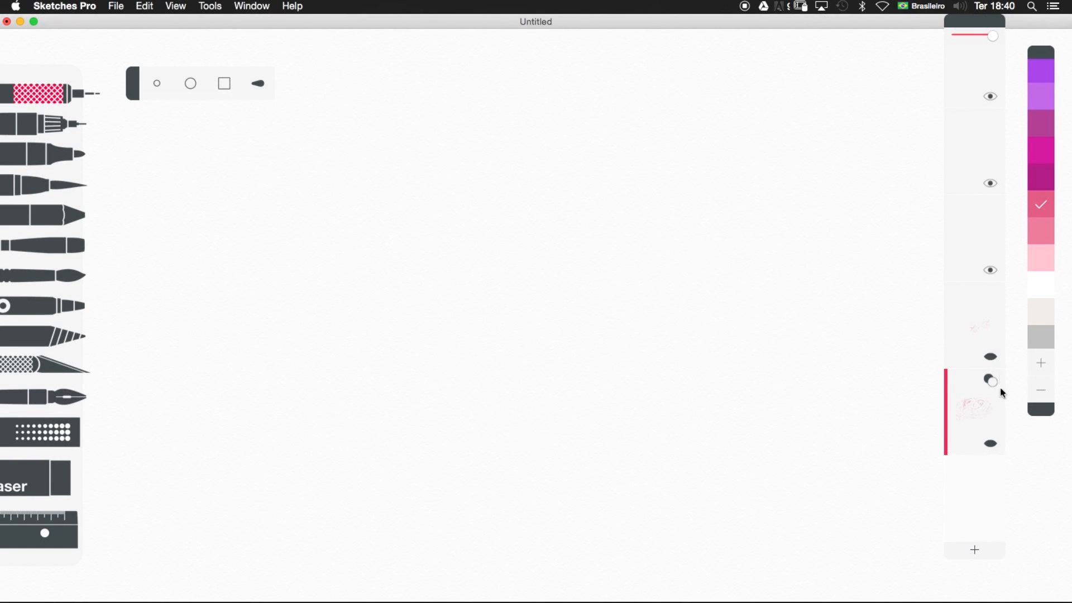
pyautogui.click(208, 246)
pyautogui.press('Return')
# Step: Select the empty layer above the zigzag layer and sketch a wide pink zigzag with loose curves over it
pyautogui.click(968, 332)
pyautogui.click(971, 242)
pyautogui.moveTo(184, 305)
pyautogui.mouseDown()
pyautogui.moveTo(263, 208)
pyautogui.moveTo(366, 186)
pyautogui.moveTo(356, 277)
pyautogui.moveTo(433, 353)
pyautogui.moveTo(636, 287)
pyautogui.mouseUp()
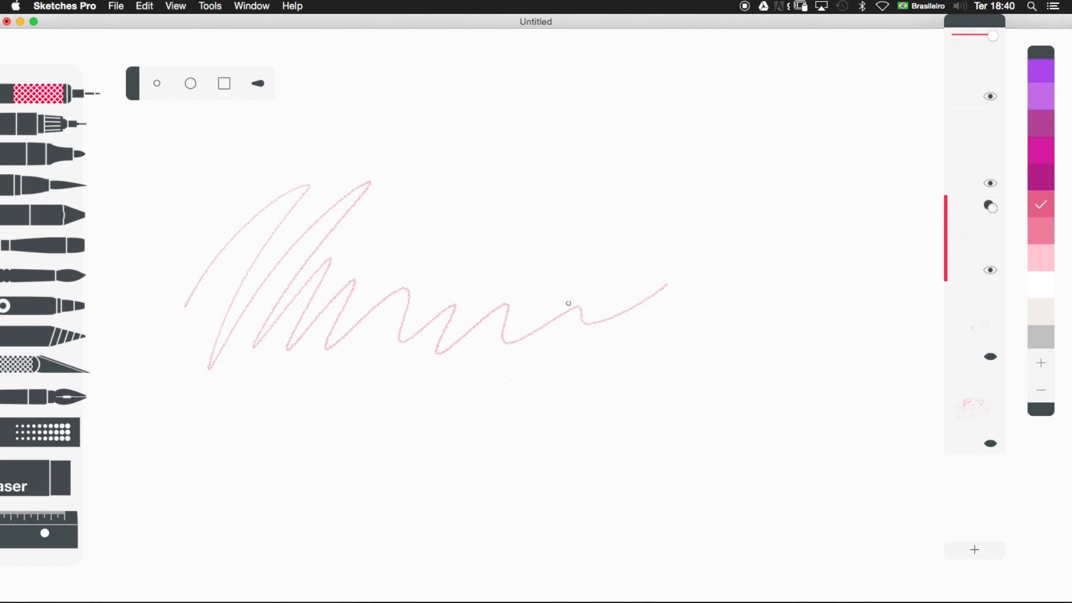
pyautogui.moveTo(280, 195); pyautogui.dragTo(466, 267)
pyautogui.moveTo(349, 157); pyautogui.dragTo(531, 272)
pyautogui.moveTo(642, 251)
pyautogui.mouseDown()
pyautogui.moveTo(571, 242)
pyautogui.moveTo(423, 159)
pyautogui.mouseUp()
pyautogui.moveTo(456, 199); pyautogui.dragTo(626, 238)
# Step: Hide the layer with the new pink zigzag and delete it
pyautogui.click(991, 269)
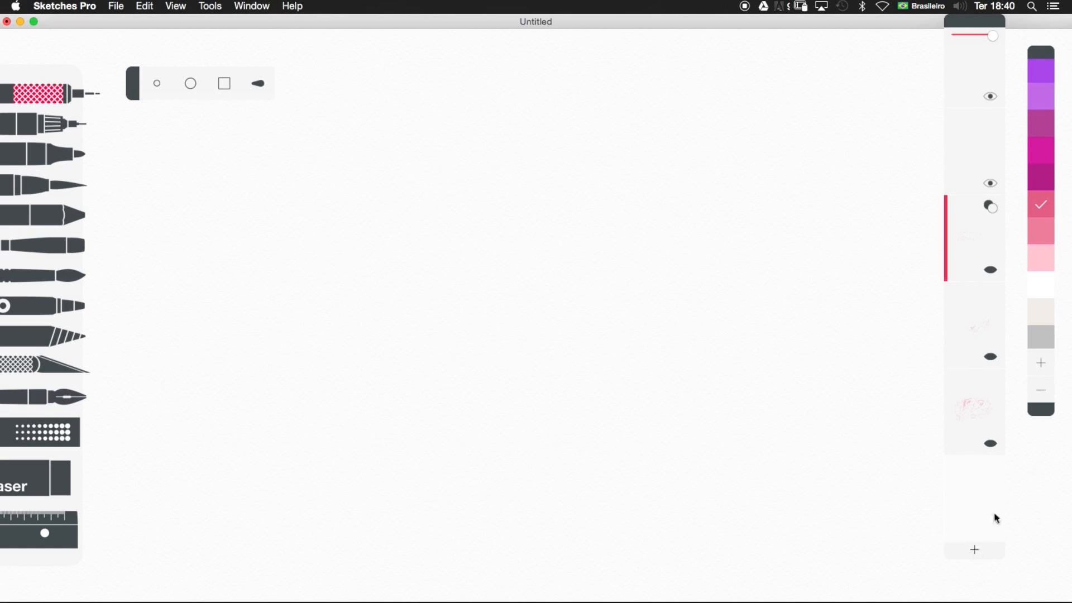
pyautogui.rightClick(964, 246)
pyautogui.rightClick(964, 246)
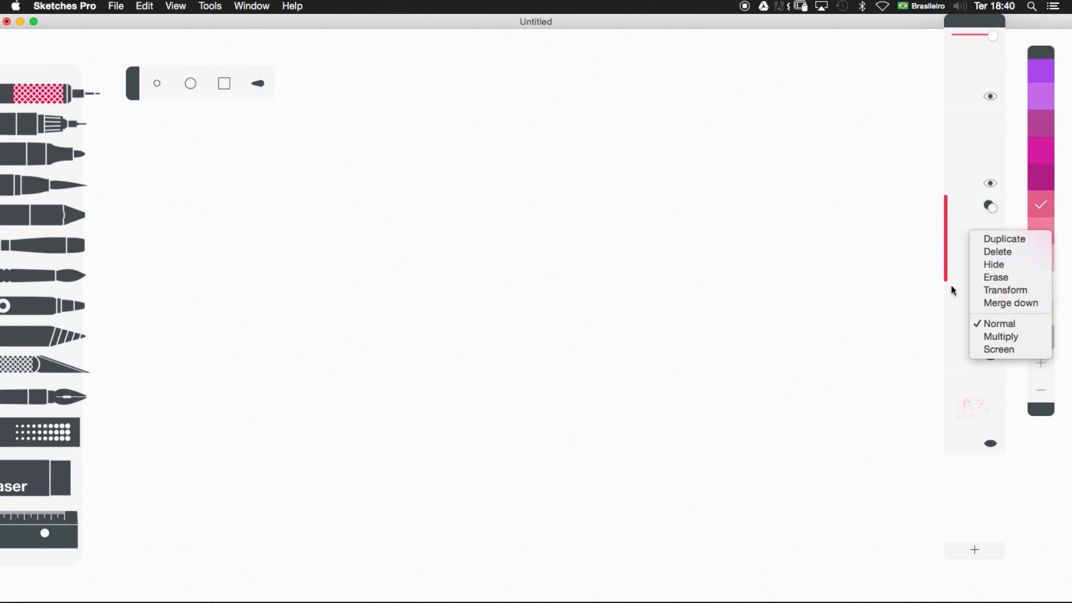
pyautogui.click(996, 254)
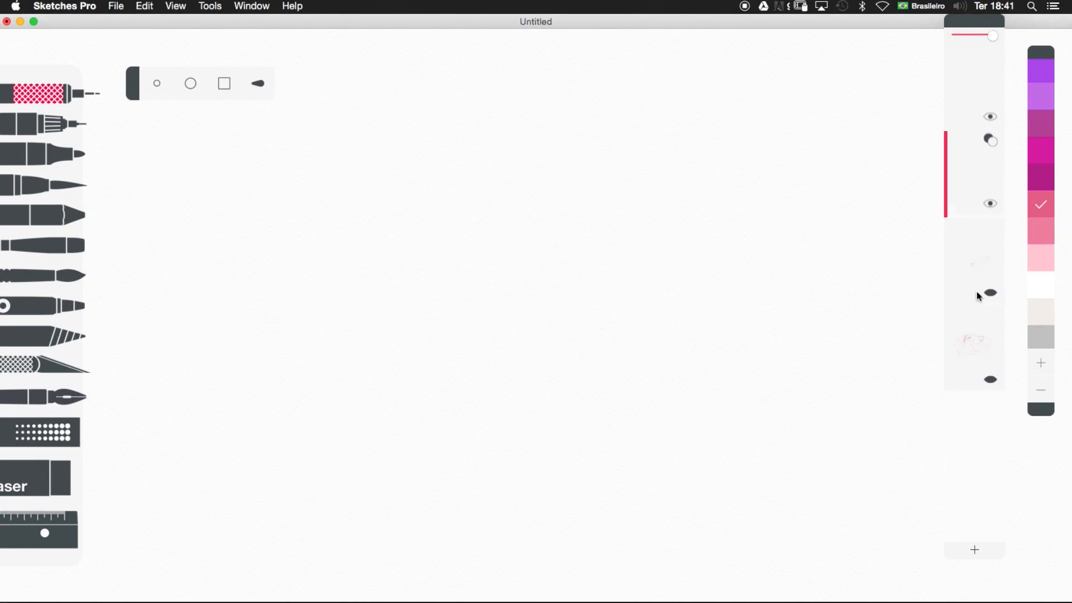
# Step: Delete the two remaining layers that contain drawings: the zigzag layer and the bottom layer
pyautogui.rightClick(970, 274)
pyautogui.click(982, 280)
pyautogui.rightClick(974, 271)
pyautogui.click(983, 293)
pyautogui.rightClick(974, 280)
pyautogui.click(982, 297)
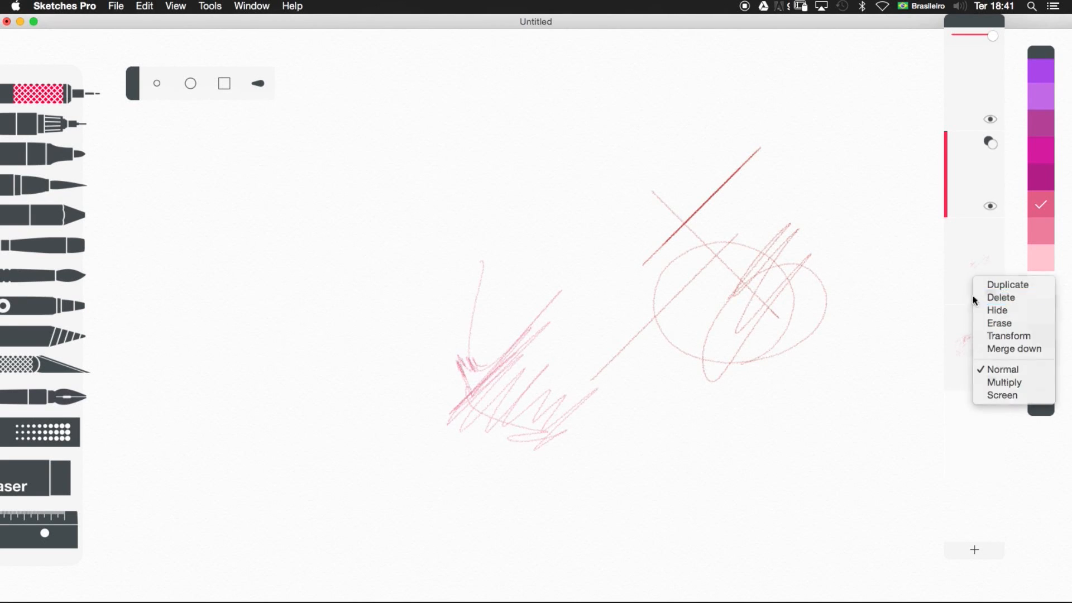
pyautogui.rightClick(959, 401)
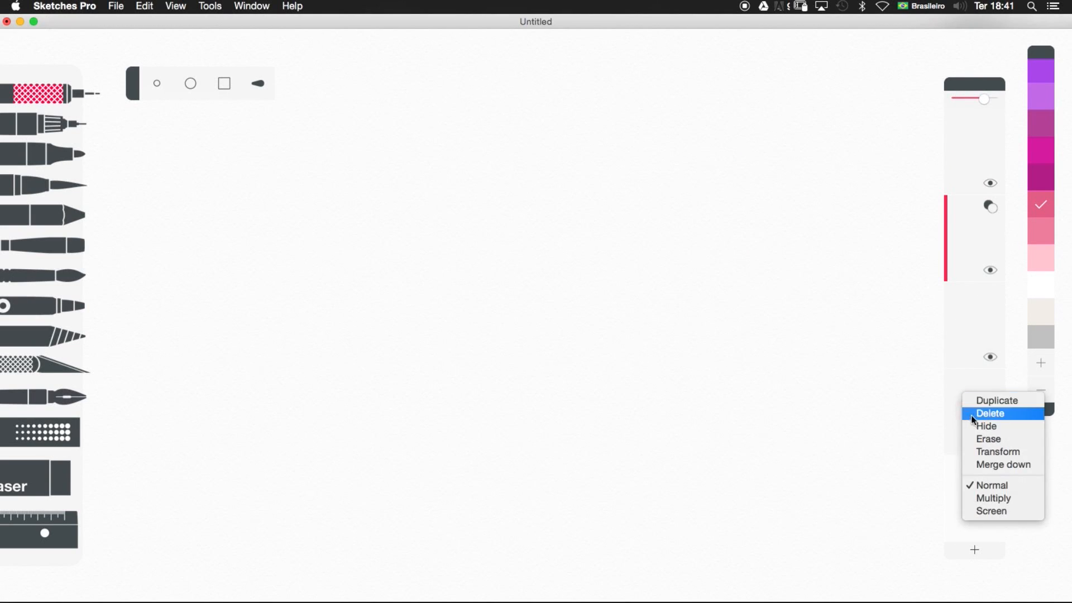
pyautogui.click(969, 413)
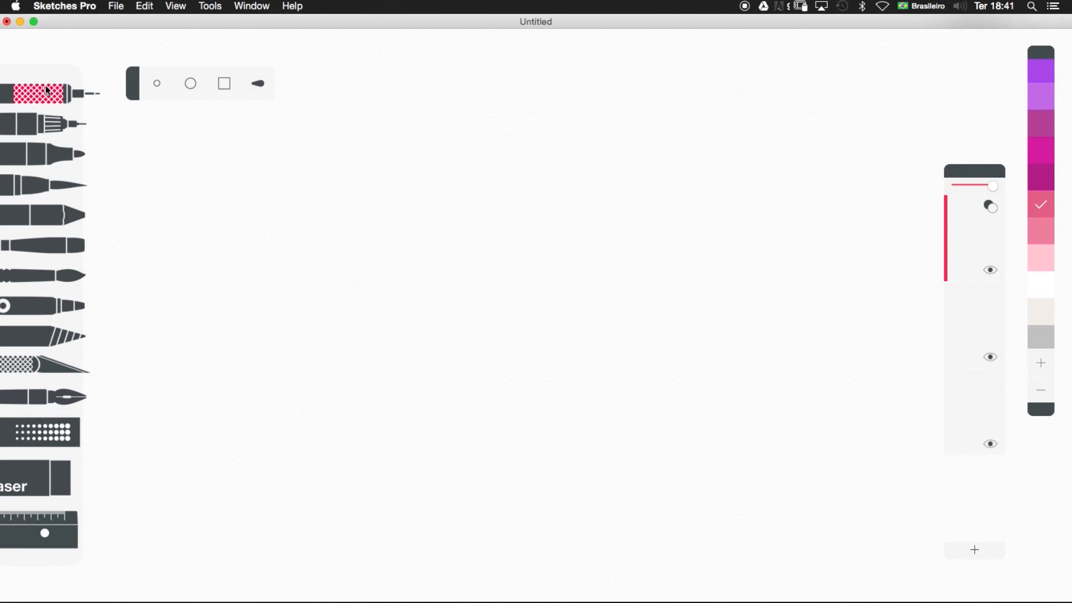
# Step: Draw several diagonal pink pencil strokes with the tapered tip on the upper-left part of the cleared canvas
pyautogui.moveTo(246, 326); pyautogui.dragTo(382, 186)
pyautogui.moveTo(402, 173); pyautogui.dragTo(283, 335)
pyautogui.moveTo(276, 352); pyautogui.dragTo(436, 194)
pyautogui.moveTo(476, 156); pyautogui.dragTo(361, 306)
# Step: Switch to the fine-line pen in black and draw curved and diagonal lines in the middle of the canvas
pyautogui.click(35, 132)
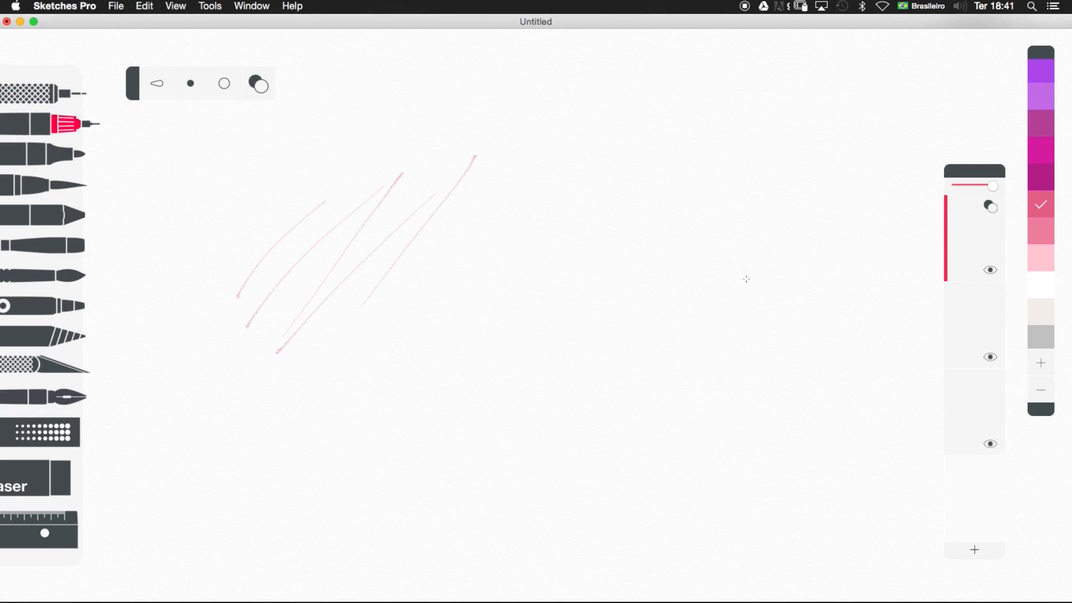
pyautogui.scroll(10, 1036, 135)
pyautogui.click(1041, 102)
pyautogui.moveTo(455, 184); pyautogui.dragTo(568, 345)
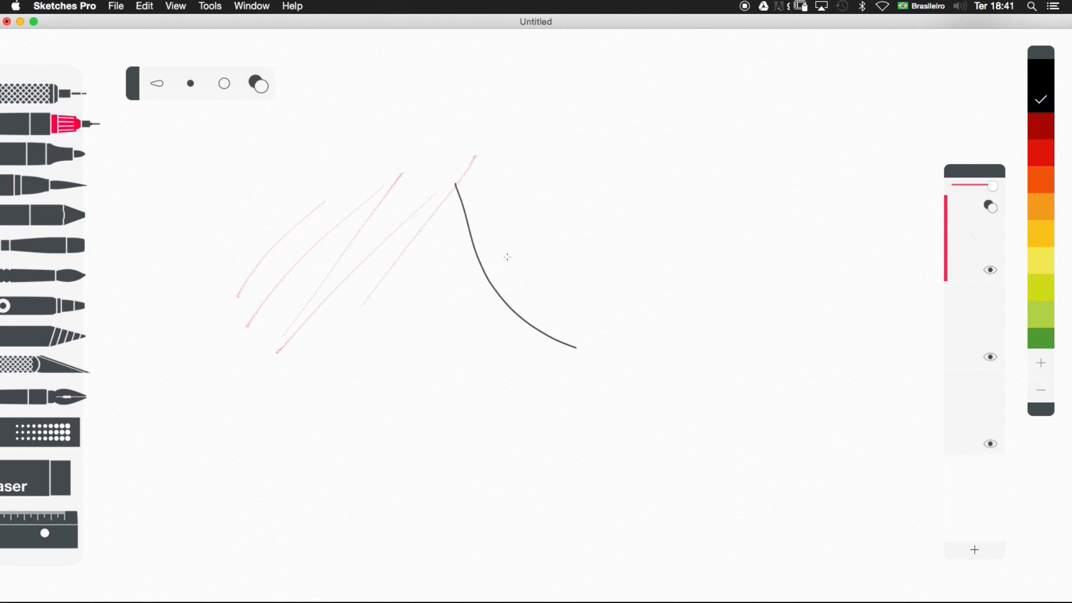
pyautogui.moveTo(437, 389); pyautogui.dragTo(621, 188)
pyautogui.moveTo(584, 118); pyautogui.dragTo(554, 256)
pyautogui.moveTo(604, 227); pyautogui.dragTo(550, 303)
pyautogui.moveTo(563, 354); pyautogui.dragTo(741, 158)
pyautogui.moveTo(569, 406); pyautogui.dragTo(738, 182)
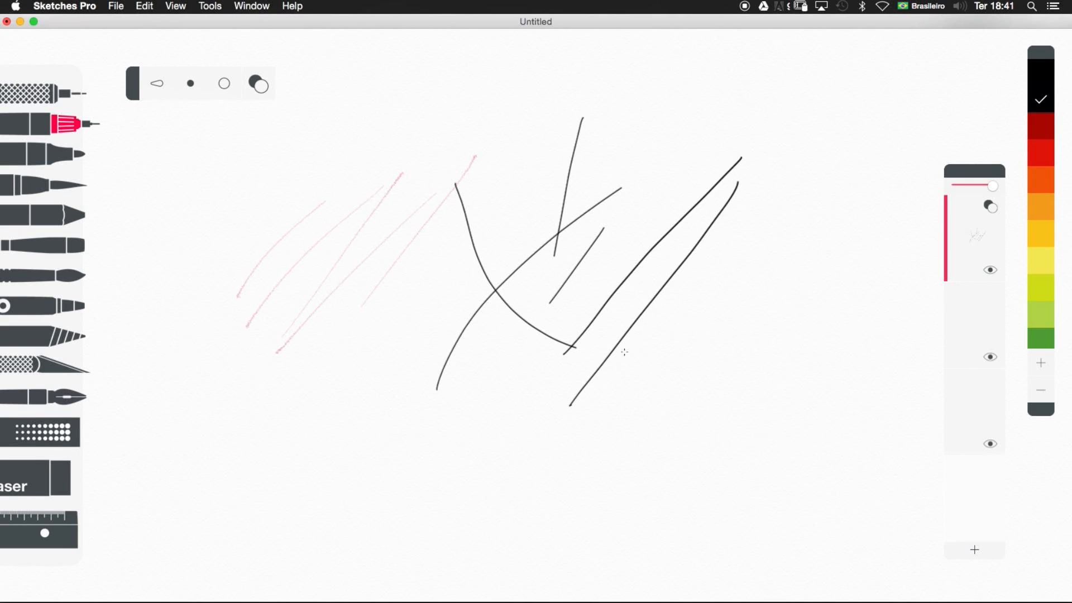
# Step: Add short near-vertical black pen lines below the pink strokes and several crossing lines in the lower middle
pyautogui.moveTo(630, 210); pyautogui.dragTo(612, 331)
pyautogui.moveTo(296, 324); pyautogui.dragTo(303, 413)
pyautogui.moveTo(289, 290)
pyautogui.mouseDown()
pyautogui.moveTo(330, 444)
pyautogui.moveTo(309, 336)
pyautogui.moveTo(356, 436)
pyautogui.mouseUp()
pyautogui.moveTo(358, 309)
pyautogui.mouseDown()
pyautogui.moveTo(370, 432)
pyautogui.moveTo(388, 425)
pyautogui.mouseUp()
pyautogui.moveTo(394, 326)
pyautogui.mouseDown()
pyautogui.moveTo(414, 435)
pyautogui.moveTo(408, 333)
pyautogui.moveTo(412, 356)
pyautogui.mouseUp()
pyautogui.moveTo(412, 292); pyautogui.dragTo(413, 385)
pyautogui.moveTo(316, 499); pyautogui.dragTo(520, 382)
pyautogui.moveTo(422, 480)
pyautogui.mouseDown()
pyautogui.moveTo(477, 418)
pyautogui.moveTo(489, 476)
pyautogui.mouseUp()
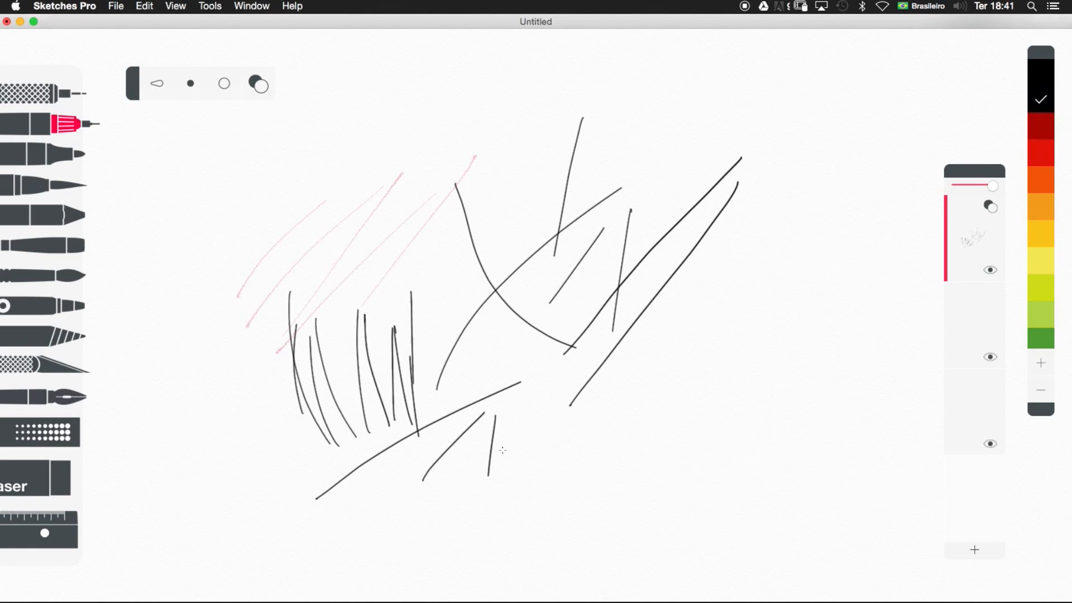
pyautogui.moveTo(467, 342); pyautogui.dragTo(546, 453)
pyautogui.moveTo(706, 411); pyautogui.dragTo(457, 377)
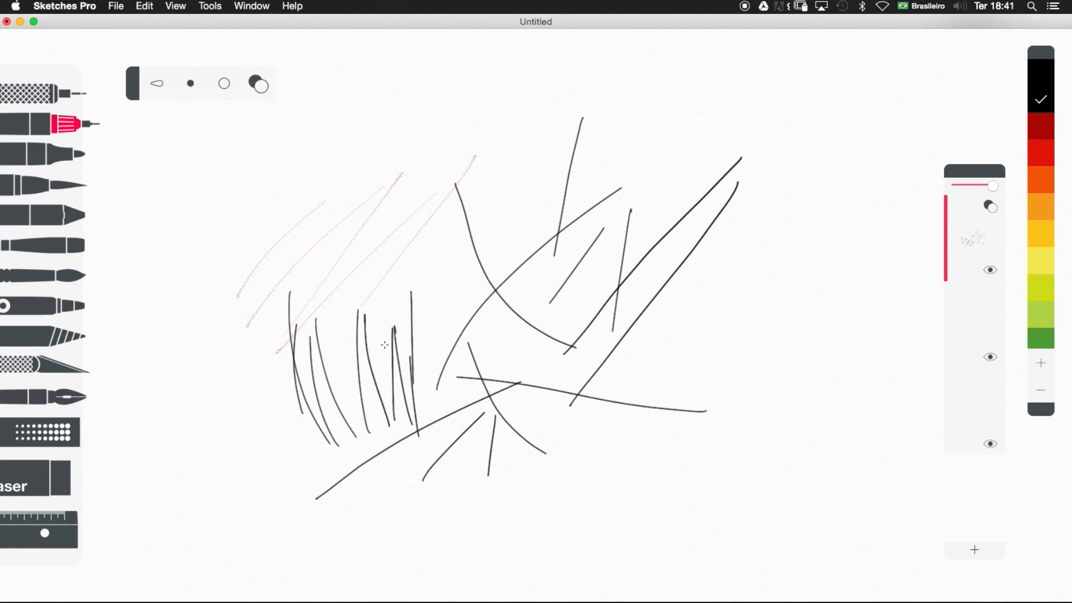
# Step: Set the pen to its tapered tip and draw arcs and parallel diagonal black strokes on the canvas's left side
pyautogui.click(157, 83)
pyautogui.moveTo(220, 219); pyautogui.dragTo(350, 120)
pyautogui.moveTo(224, 397); pyautogui.dragTo(226, 219)
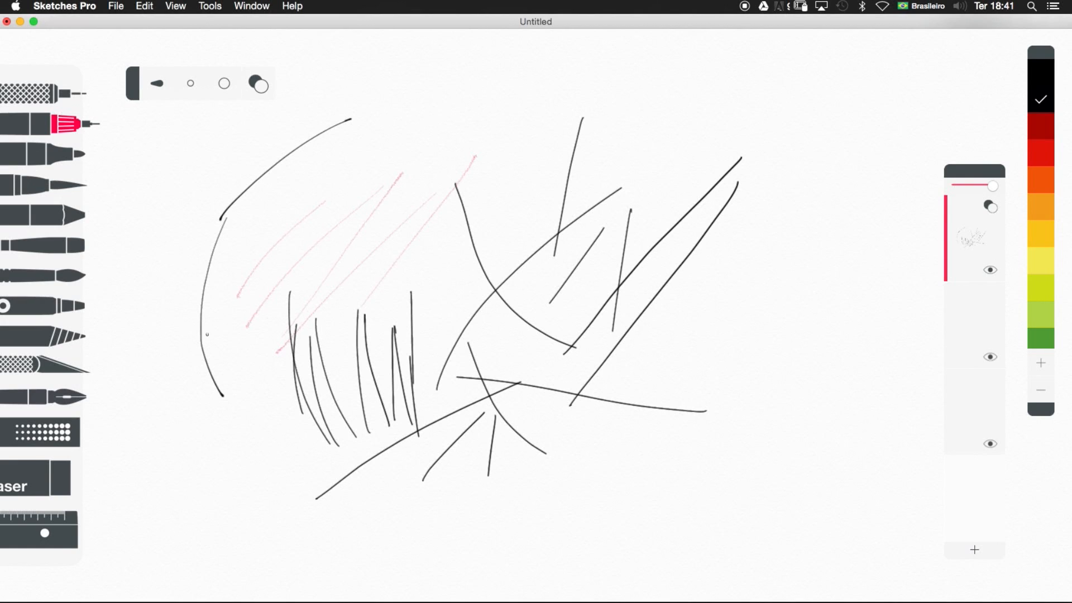
pyautogui.moveTo(159, 185); pyautogui.dragTo(227, 120)
pyautogui.moveTo(153, 227); pyautogui.dragTo(231, 140)
pyautogui.moveTo(139, 288); pyautogui.dragTo(240, 165)
pyautogui.moveTo(156, 342); pyautogui.dragTo(271, 194)
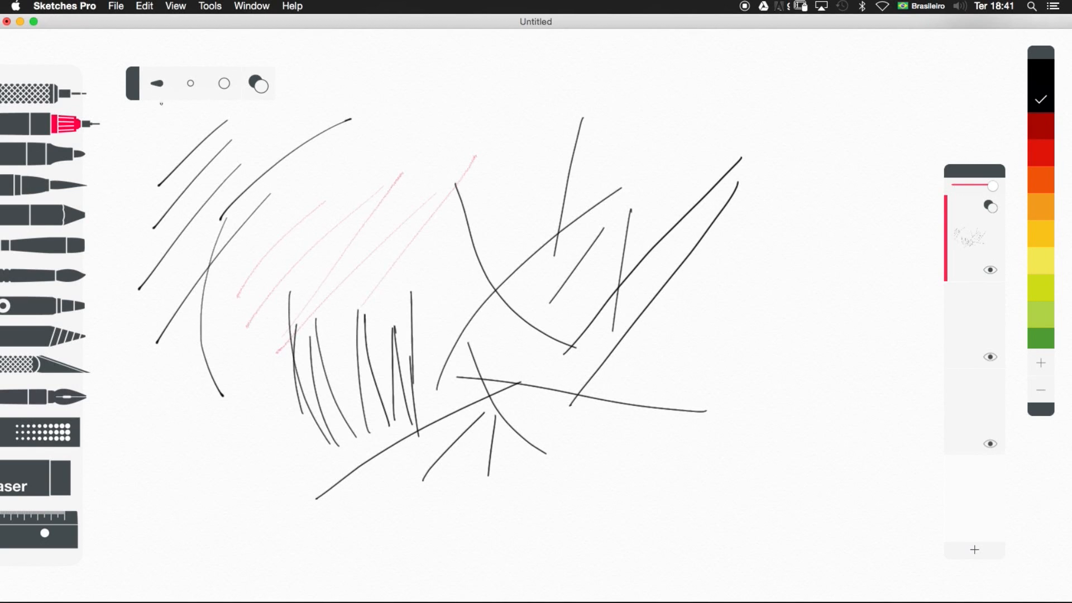
# Step: Draw tapered black strokes above the pink lines and long sweeping curves across the right half of the canvas
pyautogui.moveTo(401, 77)
pyautogui.mouseDown()
pyautogui.moveTo(351, 205)
pyautogui.moveTo(453, 84)
pyautogui.moveTo(445, 131)
pyautogui.moveTo(379, 213)
pyautogui.mouseUp()
pyautogui.moveTo(266, 202); pyautogui.dragTo(575, 173)
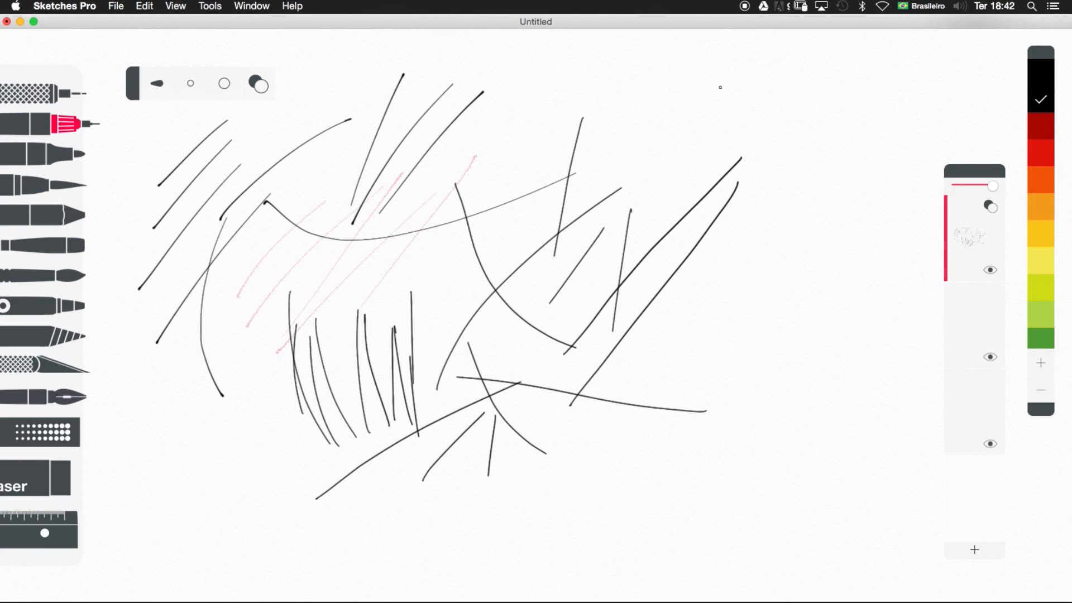
pyautogui.moveTo(758, 111); pyautogui.dragTo(480, 203)
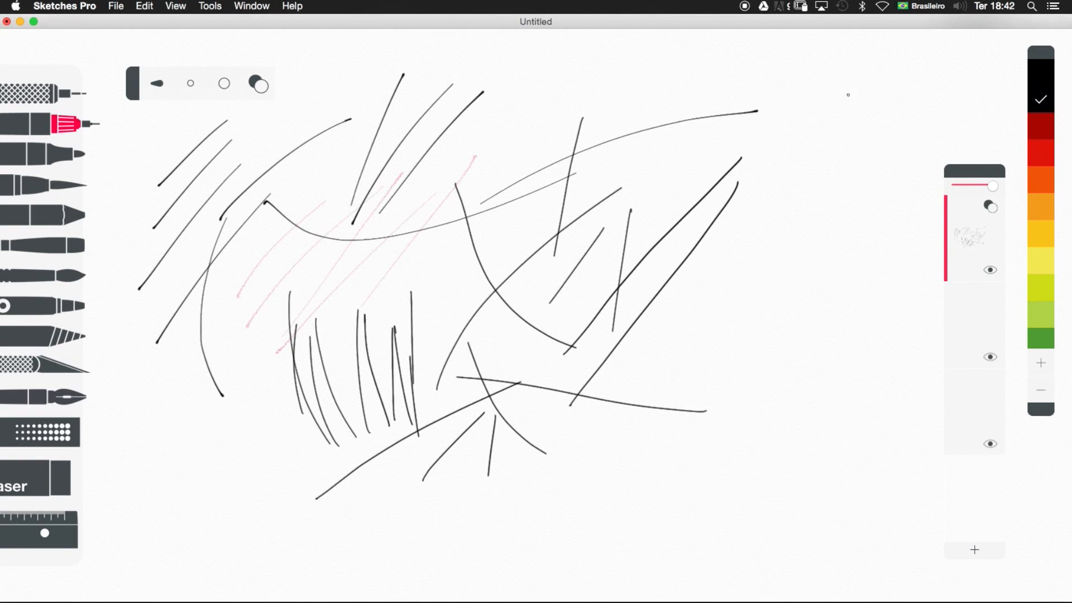
pyautogui.moveTo(891, 83)
pyautogui.mouseDown()
pyautogui.moveTo(818, 99)
pyautogui.moveTo(704, 162)
pyautogui.mouseUp()
pyautogui.moveTo(926, 104); pyautogui.dragTo(666, 236)
pyautogui.moveTo(686, 420)
pyautogui.mouseDown()
pyautogui.moveTo(719, 299)
pyautogui.moveTo(745, 262)
pyautogui.mouseUp()
pyautogui.moveTo(721, 384); pyautogui.dragTo(815, 240)
pyautogui.moveTo(862, 174); pyautogui.dragTo(643, 357)
pyautogui.moveTo(599, 270); pyautogui.dragTo(777, 345)
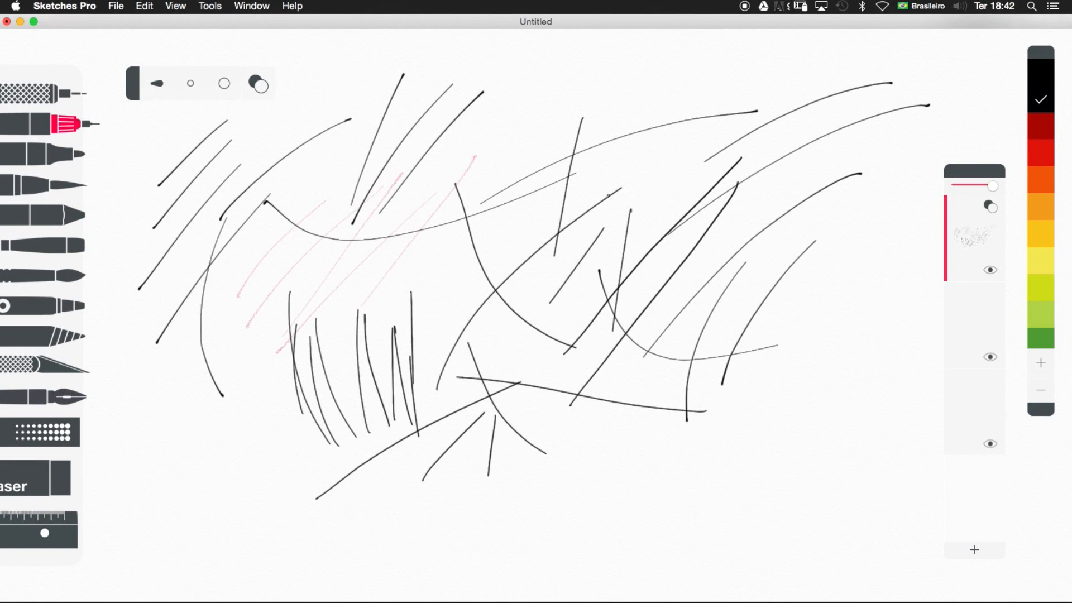
# Step: Set the pen to its largest round tip and draw thick black curves and diagonals over the upper middle
pyautogui.click(222, 87)
pyautogui.moveTo(495, 65); pyautogui.dragTo(624, 144)
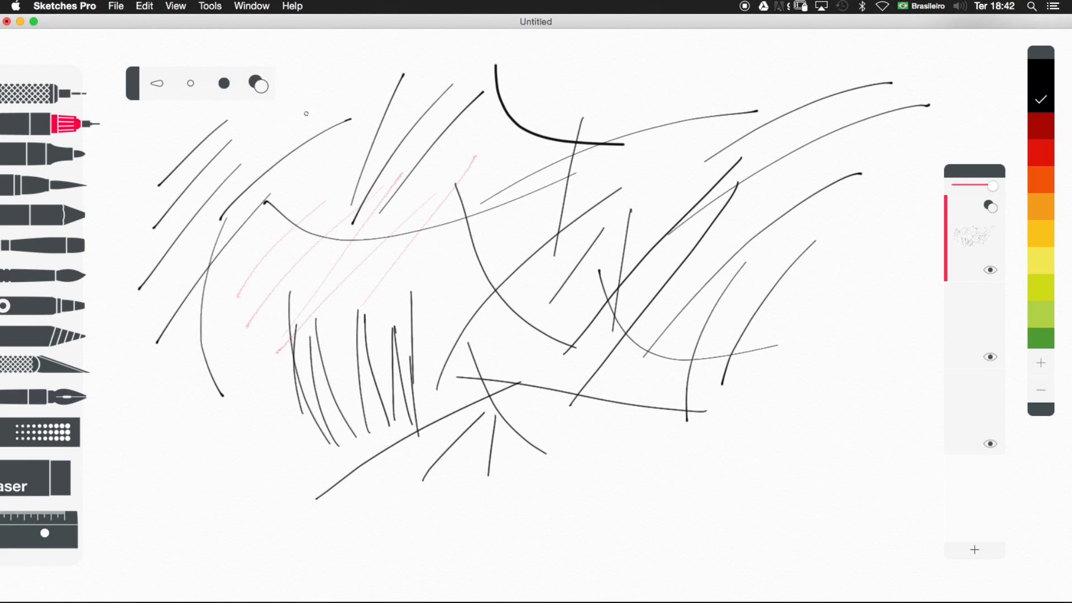
pyautogui.moveTo(402, 88)
pyautogui.mouseDown()
pyautogui.moveTo(431, 128)
pyautogui.moveTo(479, 142)
pyautogui.mouseUp()
pyautogui.moveTo(383, 226); pyautogui.dragTo(476, 141)
pyautogui.moveTo(368, 267); pyautogui.dragTo(446, 190)
pyautogui.moveTo(334, 330); pyautogui.dragTo(438, 194)
pyautogui.moveTo(423, 231)
pyautogui.mouseDown()
pyautogui.moveTo(482, 188)
pyautogui.moveTo(546, 189)
pyautogui.mouseUp()
# Step: Choose orange and hatch near-vertical pen strokes over the thick black lines with the translucent blend mode
pyautogui.click(1047, 180)
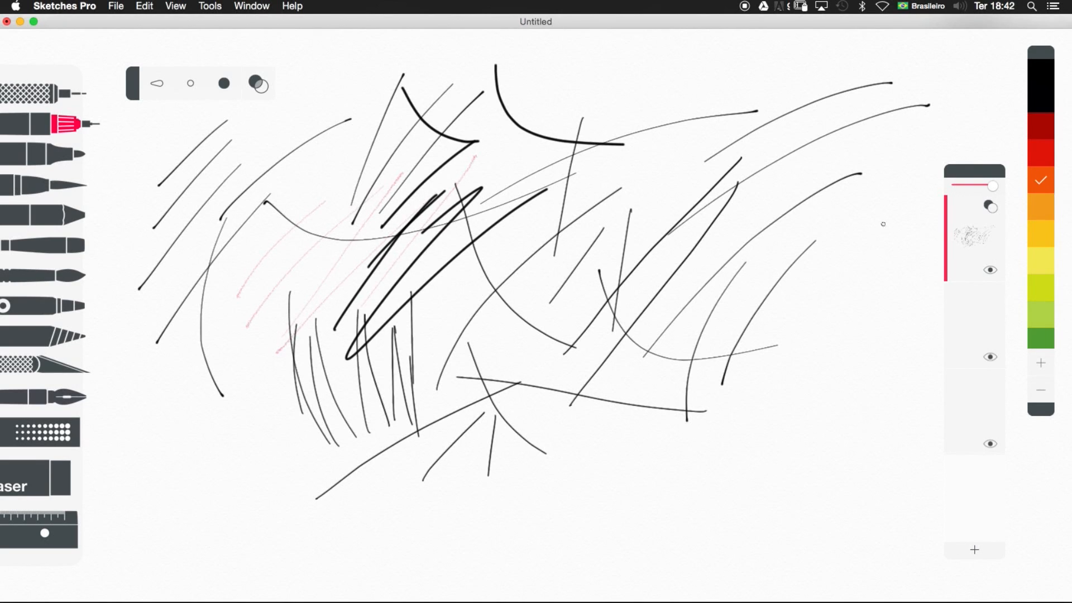
pyautogui.moveTo(354, 242); pyautogui.dragTo(373, 354)
pyautogui.moveTo(355, 254); pyautogui.dragTo(360, 291)
pyautogui.moveTo(363, 223); pyautogui.dragTo(381, 363)
pyautogui.moveTo(369, 208)
pyautogui.mouseDown()
pyautogui.moveTo(374, 329)
pyautogui.moveTo(395, 351)
pyautogui.mouseUp()
pyautogui.moveTo(387, 282); pyautogui.dragTo(397, 335)
pyautogui.moveTo(388, 199); pyautogui.dragTo(381, 284)
pyautogui.moveTo(399, 190); pyautogui.dragTo(410, 351)
pyautogui.moveTo(407, 307); pyautogui.dragTo(398, 218)
pyautogui.moveTo(409, 216); pyautogui.dragTo(427, 169)
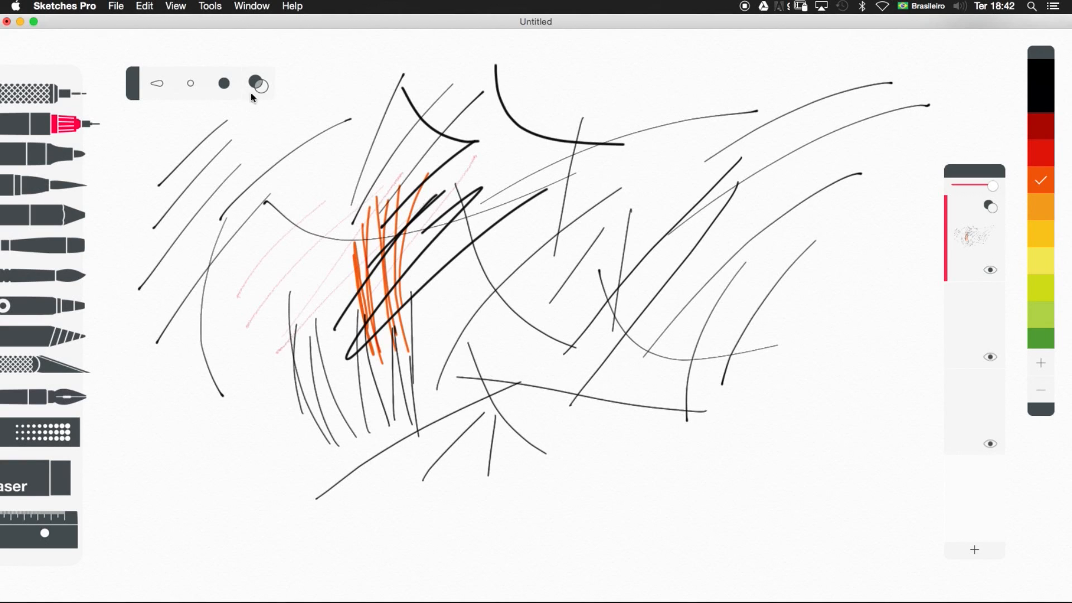
# Step: Switch the pen back to the opaque blend mode and add more orange strokes across the thick black lines
pyautogui.moveTo(380, 353); pyautogui.dragTo(470, 264)
pyautogui.moveTo(383, 313); pyautogui.dragTo(485, 258)
pyautogui.moveTo(442, 219); pyautogui.dragTo(466, 368)
pyautogui.moveTo(430, 246); pyautogui.dragTo(458, 313)
pyautogui.moveTo(441, 184); pyautogui.dragTo(428, 246)
pyautogui.moveTo(451, 163); pyautogui.dragTo(445, 282)
pyautogui.moveTo(468, 350); pyautogui.dragTo(446, 282)
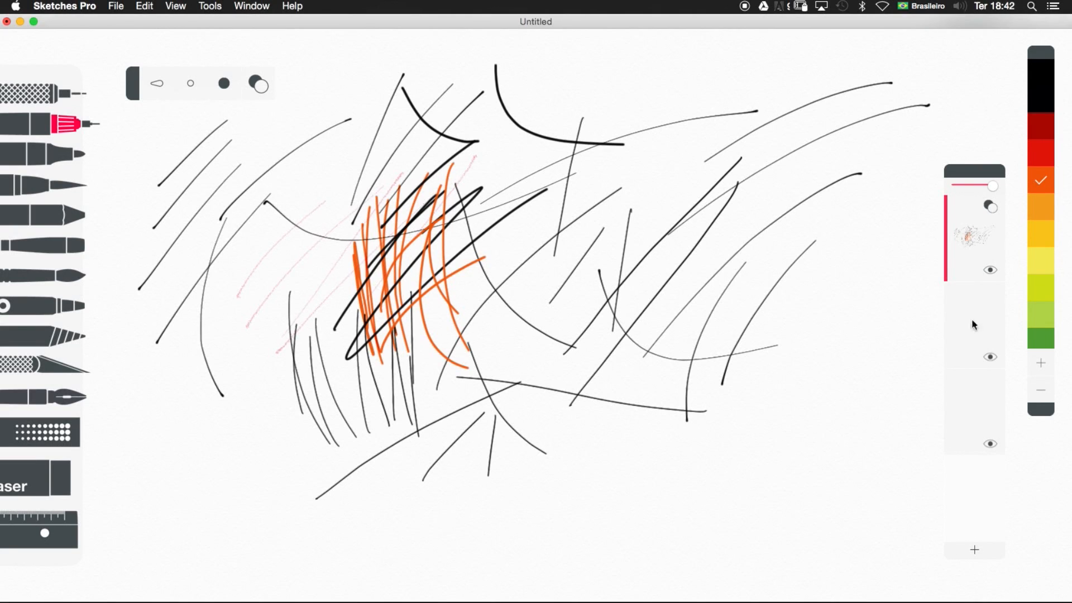
# Step: Hide the layer with the black and orange pen strokes and select the bottom empty layer
pyautogui.click(987, 269)
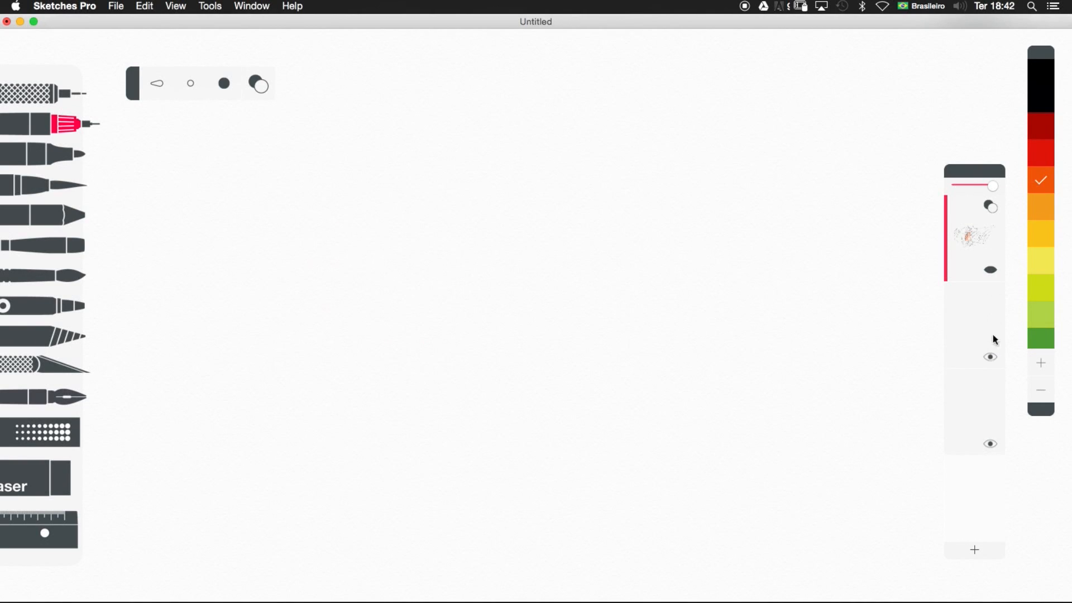
pyautogui.click(990, 417)
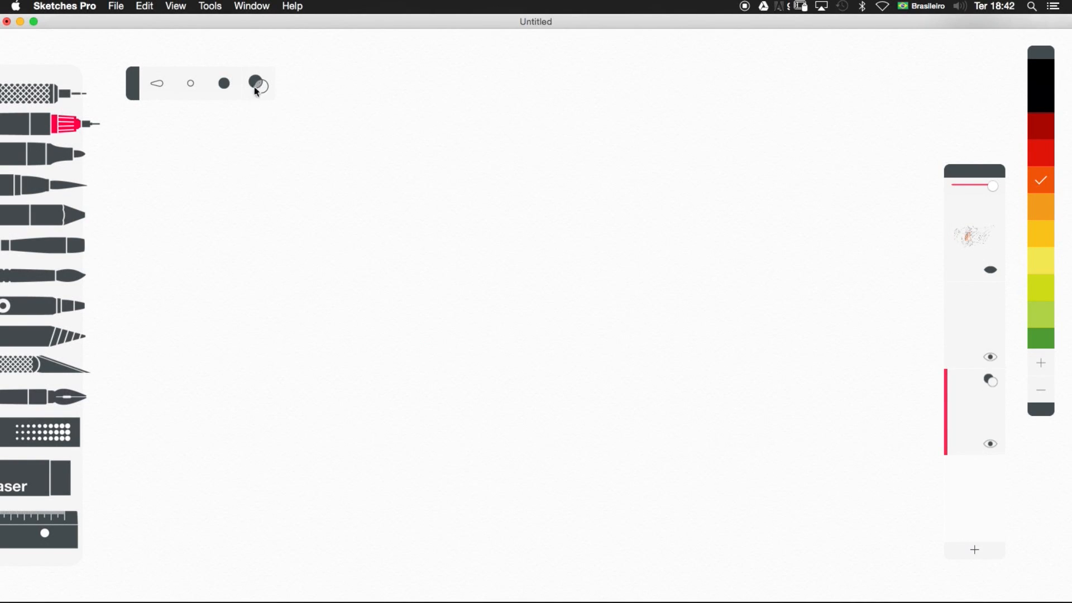
# Step: Draw one orange pen stroke and two dark red strokes crossing it near the middle of the sheet with the translucent blend mode
pyautogui.moveTo(373, 295); pyautogui.dragTo(401, 229)
pyautogui.click(1042, 130)
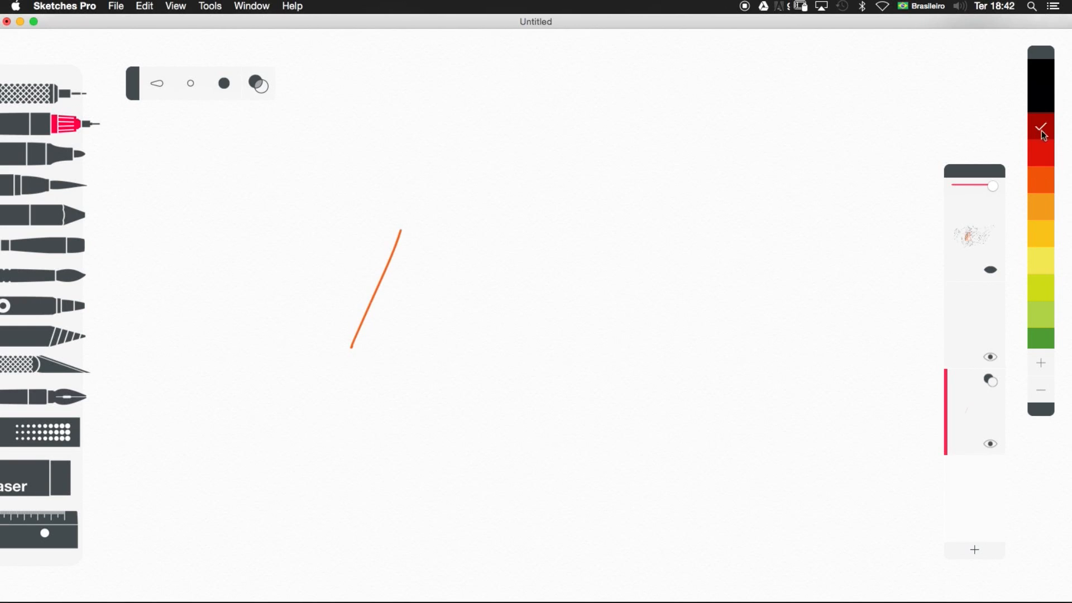
pyautogui.moveTo(340, 256); pyautogui.dragTo(464, 400)
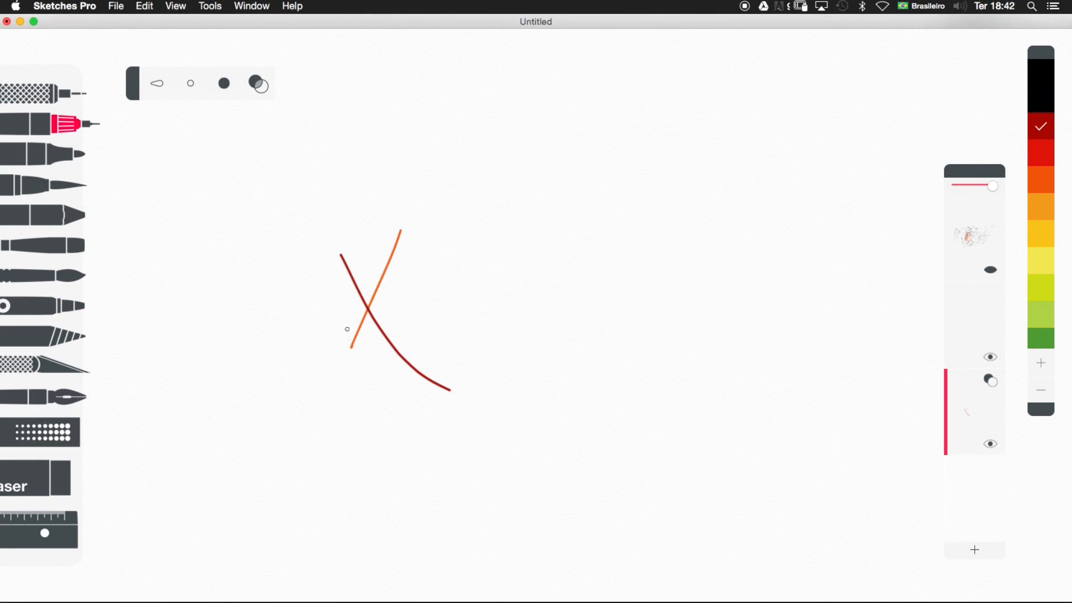
pyautogui.moveTo(329, 316); pyautogui.dragTo(473, 259)
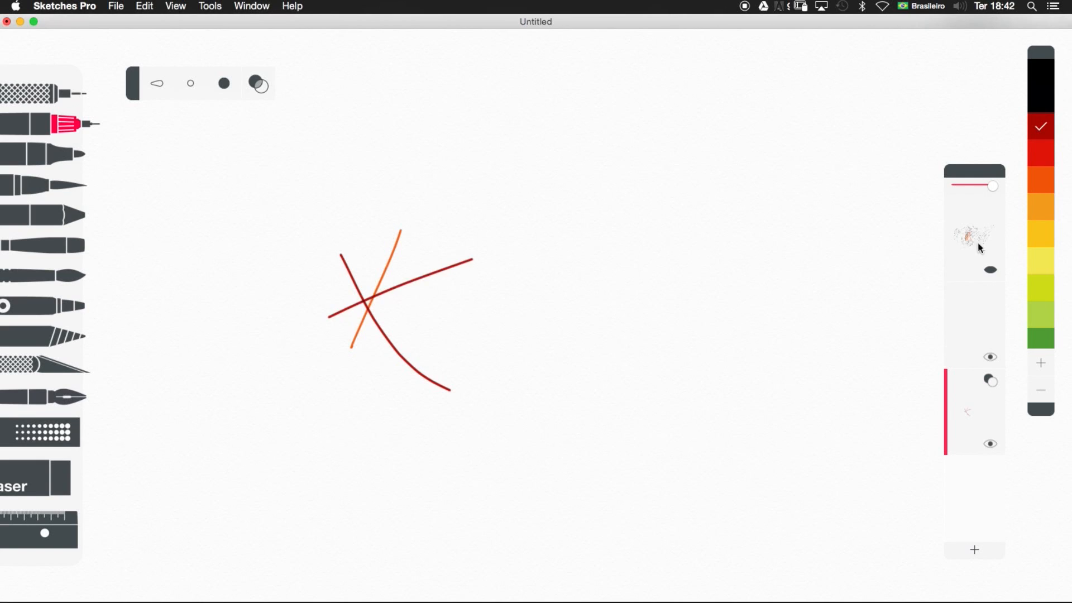
# Step: Choose medium green and draw three translucent pen strokes across the orange and dark red lines
pyautogui.click(1040, 179)
pyautogui.scroll(-2, 1040, 290)
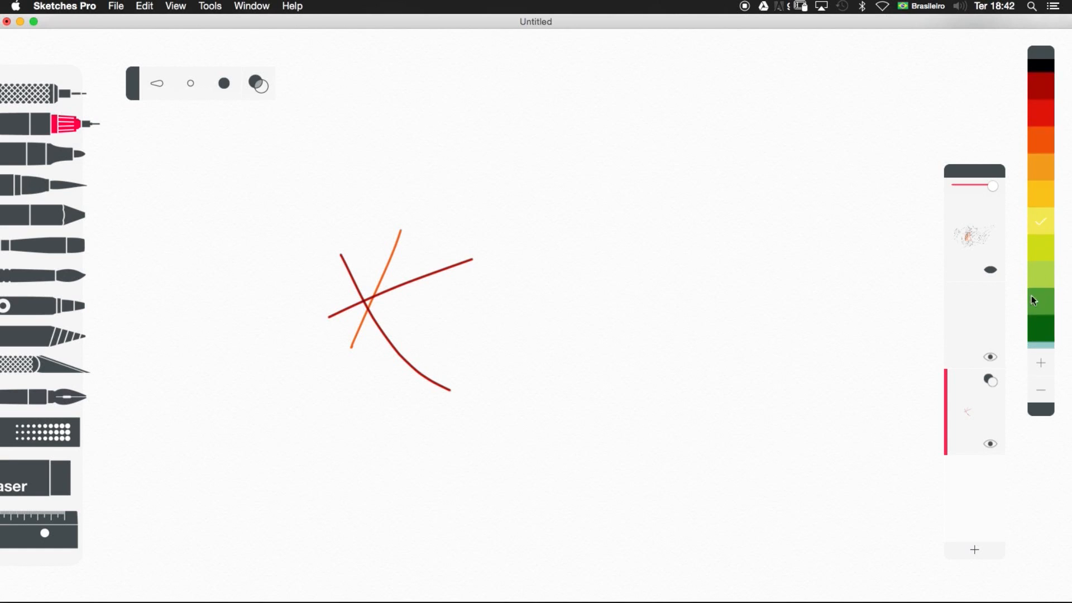
pyautogui.click(1044, 285)
pyautogui.moveTo(352, 259); pyautogui.dragTo(390, 384)
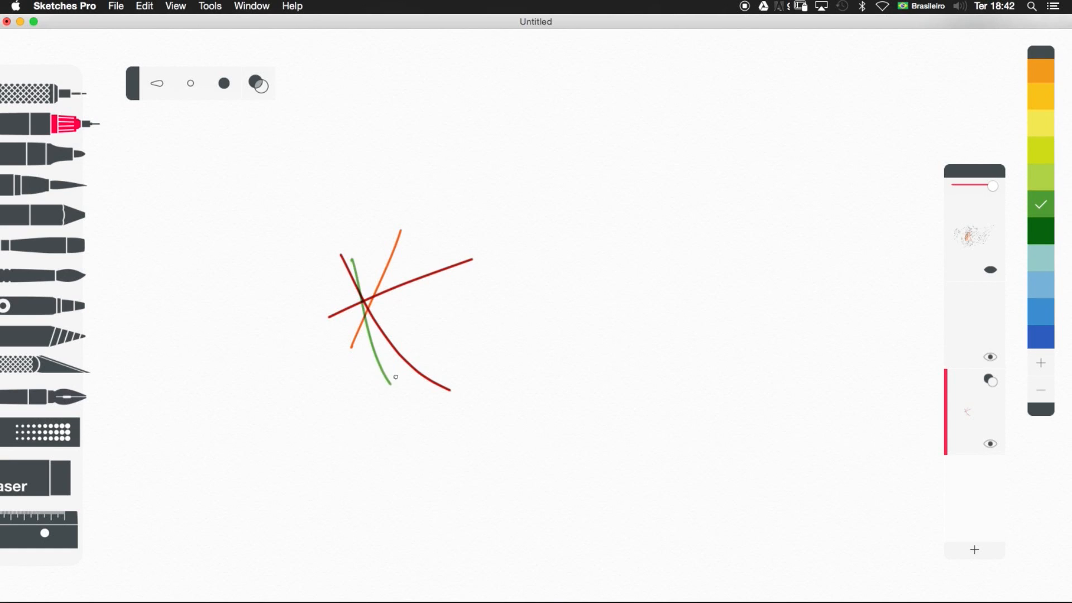
pyautogui.moveTo(356, 352)
pyautogui.mouseDown()
pyautogui.moveTo(409, 261)
pyautogui.moveTo(374, 385)
pyautogui.mouseUp()
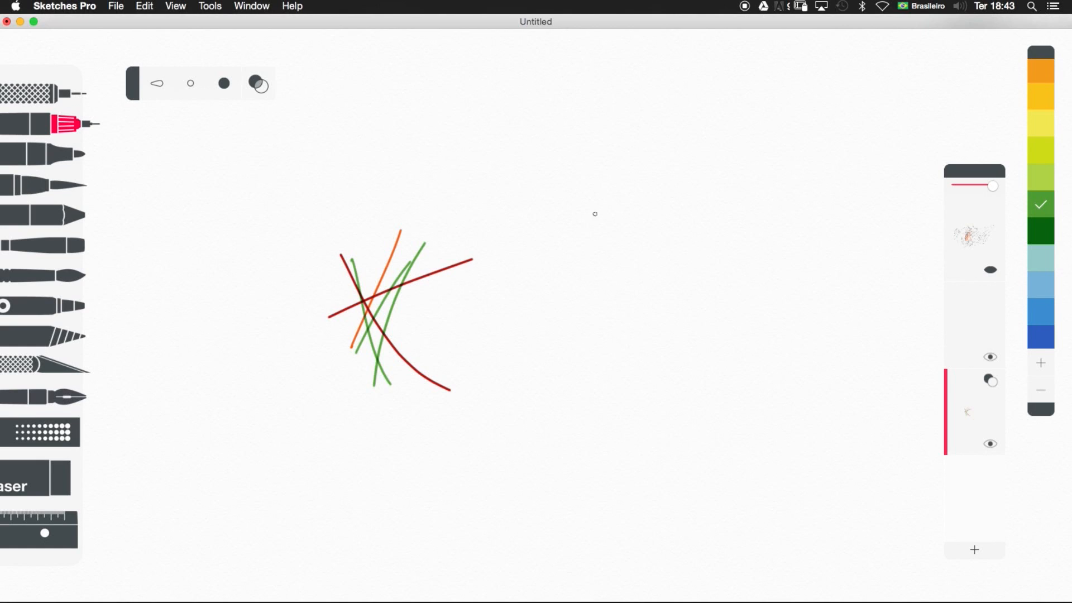
# Step: Switch the pen to the opaque blend mode, choose medium blue and hatch steep, horizontal and diagonal strokes across the existing lines
pyautogui.click(273, 90)
pyautogui.click(1040, 338)
pyautogui.moveTo(348, 241); pyautogui.dragTo(419, 360)
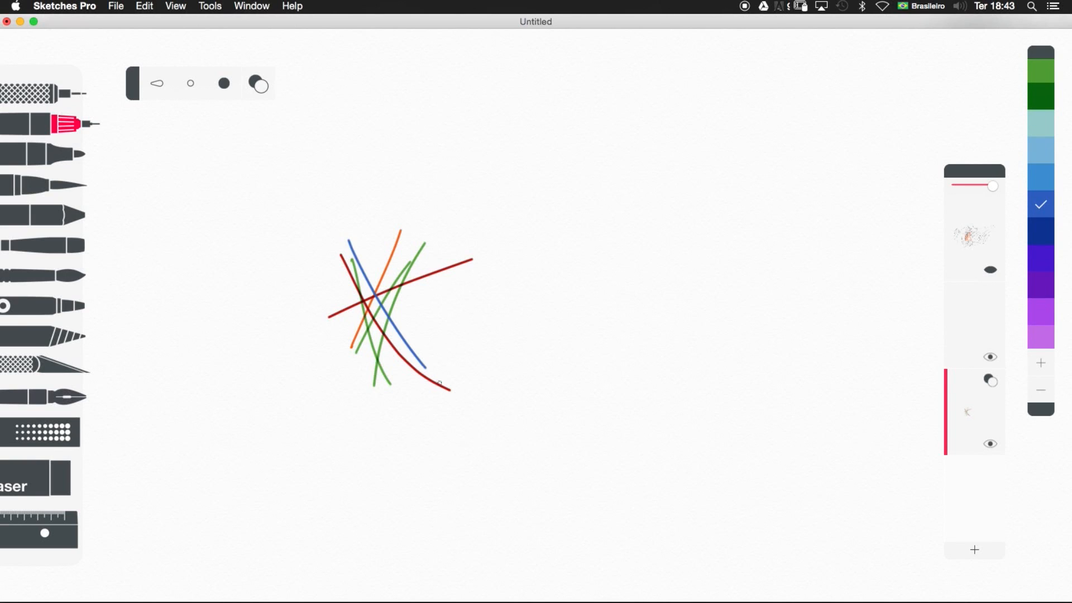
pyautogui.moveTo(379, 252); pyautogui.dragTo(427, 350)
pyautogui.moveTo(369, 205); pyautogui.dragTo(431, 367)
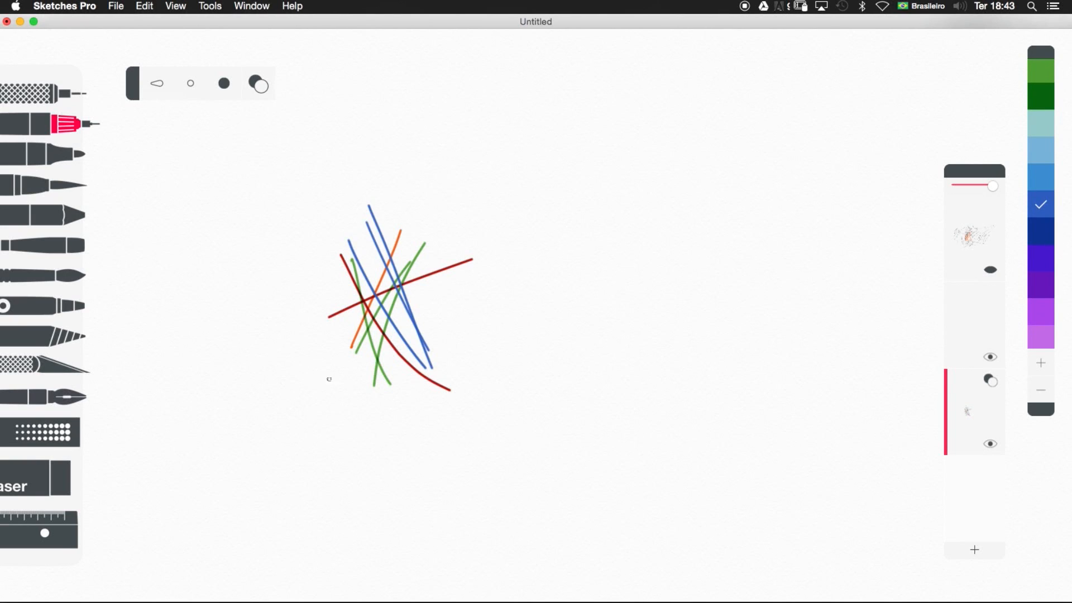
pyautogui.moveTo(304, 323); pyautogui.dragTo(527, 300)
pyautogui.moveTo(302, 438); pyautogui.dragTo(495, 246)
pyautogui.moveTo(316, 436)
pyautogui.mouseDown()
pyautogui.moveTo(512, 258)
pyautogui.moveTo(415, 364)
pyautogui.moveTo(497, 293)
pyautogui.mouseUp()
pyautogui.moveTo(364, 432); pyautogui.dragTo(514, 322)
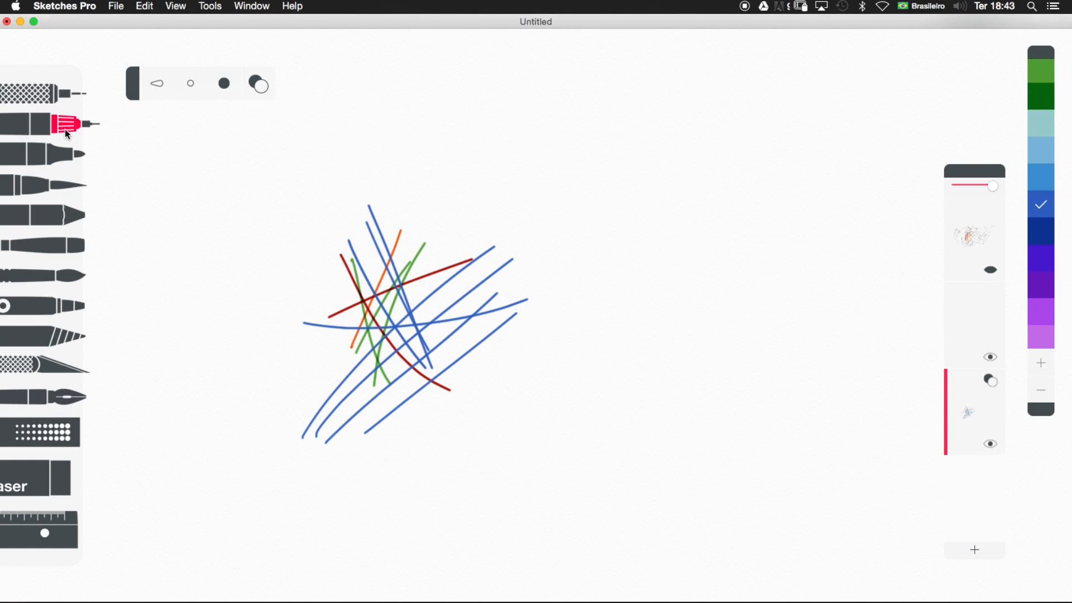
# Step: Choose dark magenta and draw a long pen curve across the upper ends of the blue diagonals
pyautogui.scroll(-5, 1047, 313)
pyautogui.click(1040, 277)
pyautogui.moveTo(444, 164); pyautogui.dragTo(580, 340)
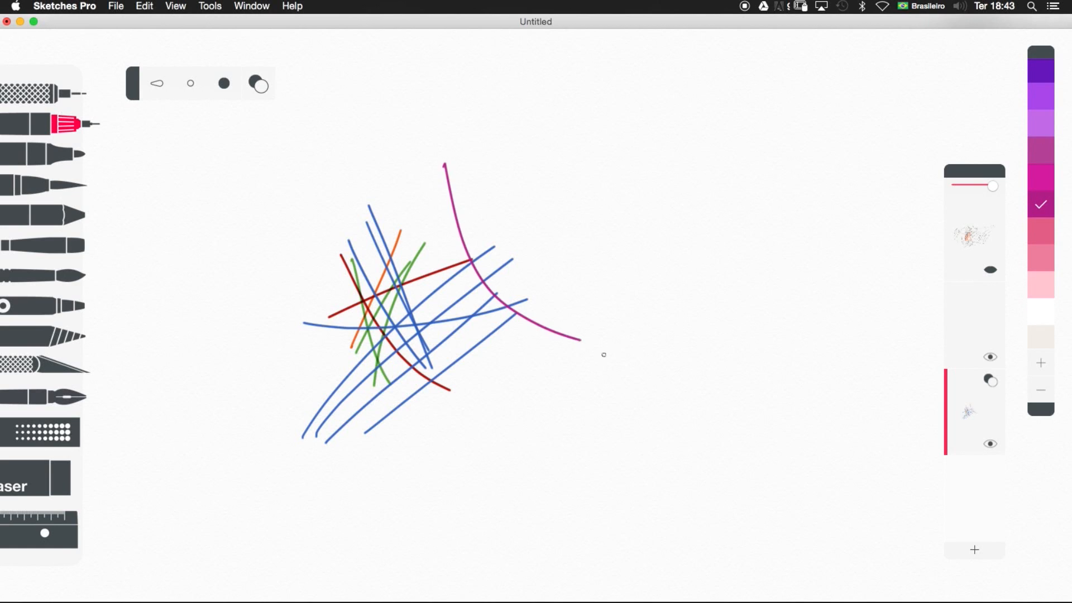
# Step: Select the marker with its small round tip and draw magenta strokes above the pen lines, adding a crossing stroke in opaque mode
pyautogui.click(46, 153)
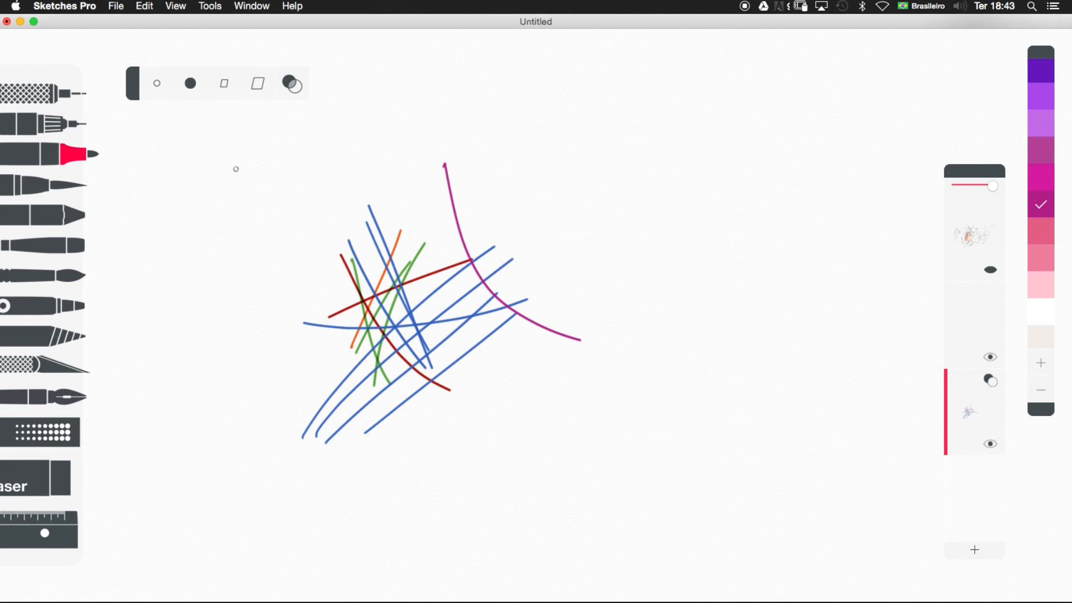
pyautogui.click(156, 84)
pyautogui.moveTo(526, 114)
pyautogui.mouseDown()
pyautogui.moveTo(492, 191)
pyautogui.moveTo(576, 123)
pyautogui.moveTo(504, 236)
pyautogui.mouseUp()
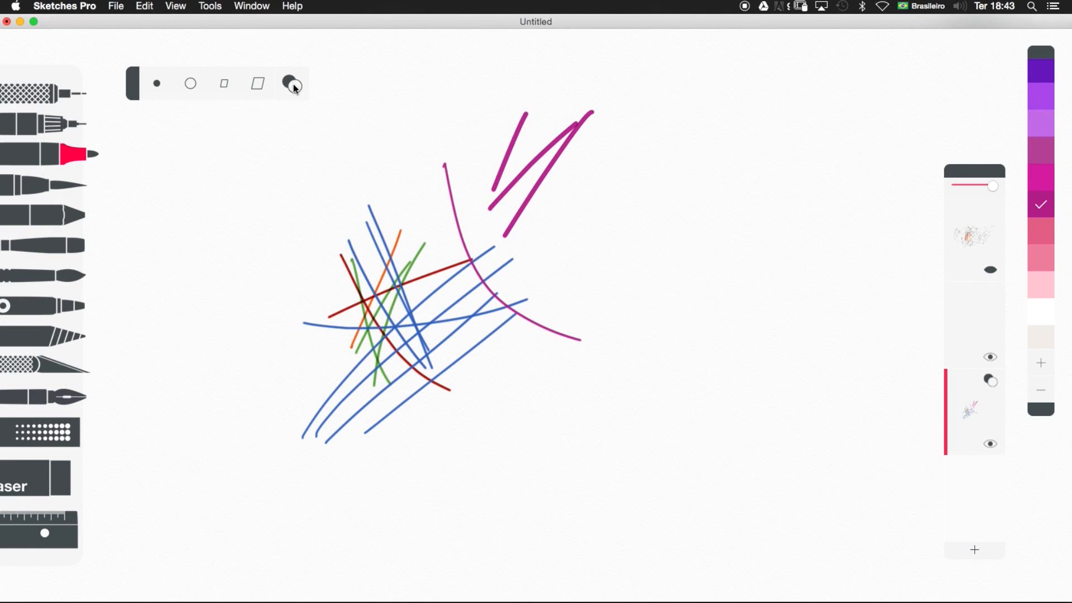
pyautogui.moveTo(537, 113); pyautogui.dragTo(547, 219)
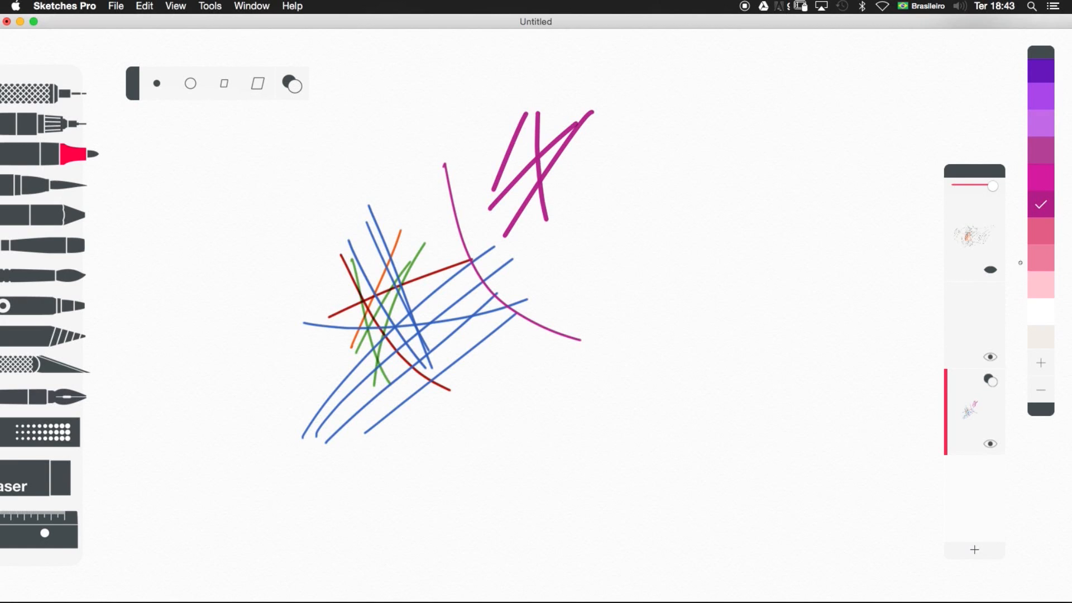
# Step: Choose light purple and draw translucent marker strokes over the magenta ones, plus long parallel diagonals reaching down to the blue lines
pyautogui.click(1043, 127)
pyautogui.moveTo(556, 84); pyautogui.dragTo(563, 216)
pyautogui.moveTo(498, 99); pyautogui.dragTo(544, 206)
pyautogui.moveTo(481, 125); pyautogui.dragTo(630, 211)
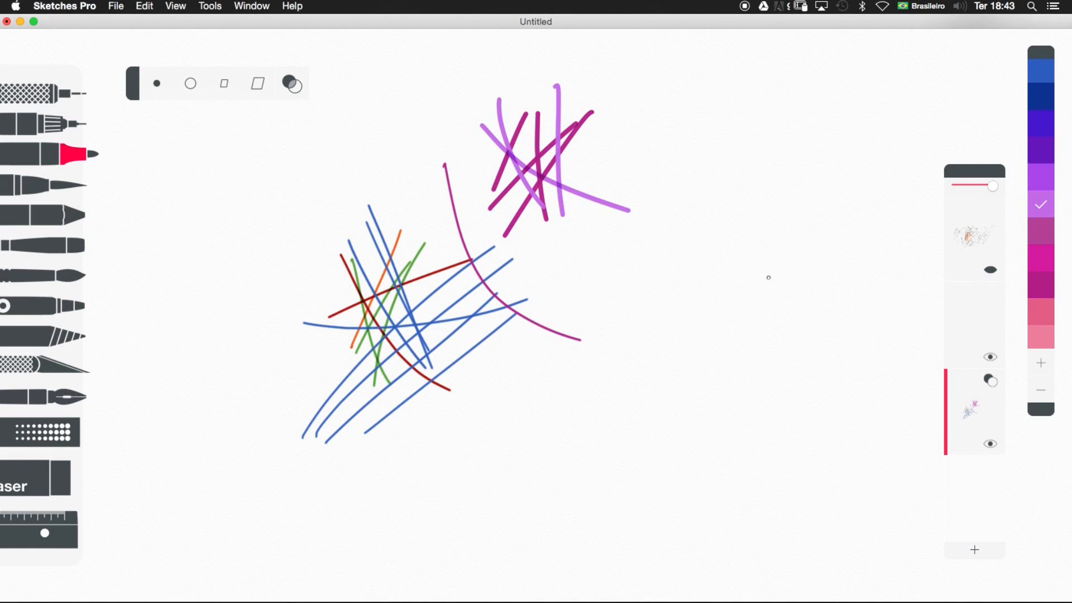
pyautogui.moveTo(456, 262); pyautogui.dragTo(669, 146)
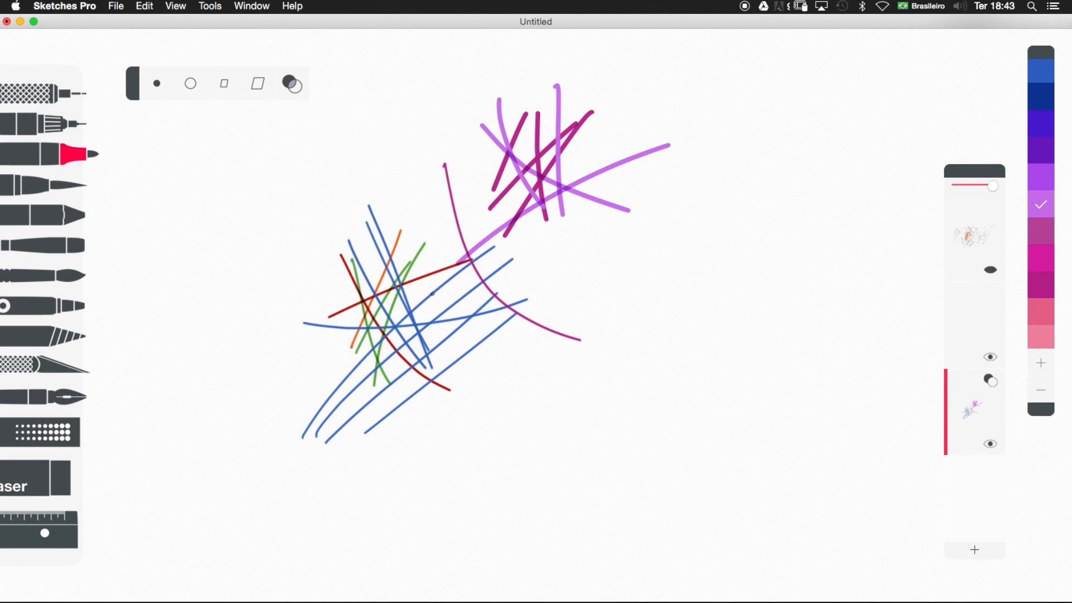
pyautogui.moveTo(447, 278); pyautogui.dragTo(656, 147)
pyautogui.moveTo(443, 300); pyautogui.dragTo(667, 151)
pyautogui.moveTo(442, 341); pyautogui.dragTo(666, 157)
pyautogui.moveTo(429, 375)
pyautogui.mouseDown()
pyautogui.moveTo(660, 178)
pyautogui.moveTo(600, 238)
pyautogui.moveTo(619, 225)
pyautogui.mouseUp()
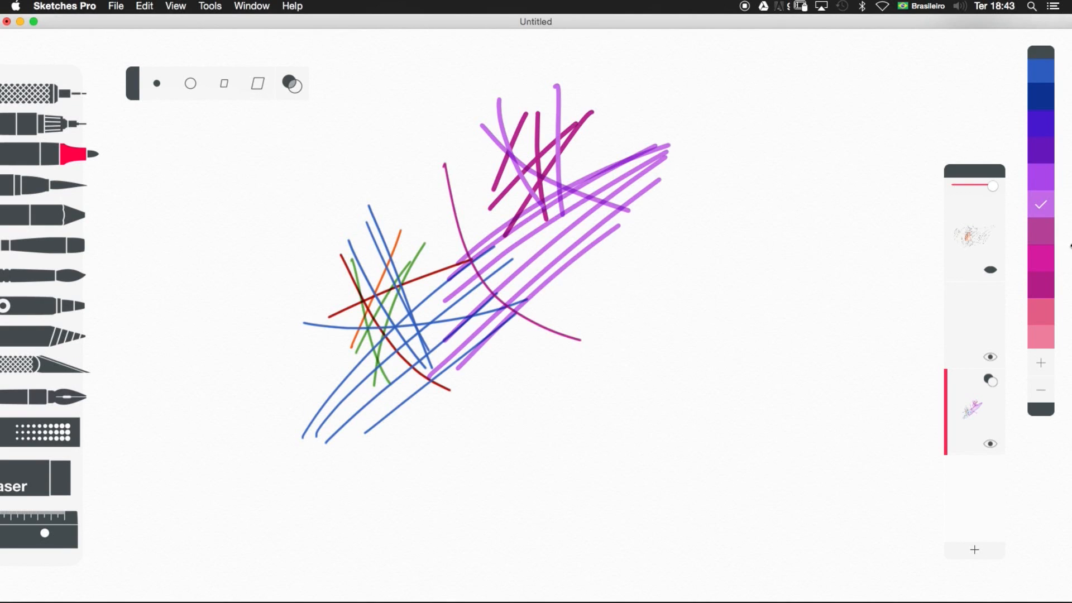
# Step: Draw one dark violet marker stroke across the light purple diagonals and hide the bottom layer
pyautogui.click(1041, 157)
pyautogui.moveTo(522, 360); pyautogui.dragTo(537, 191)
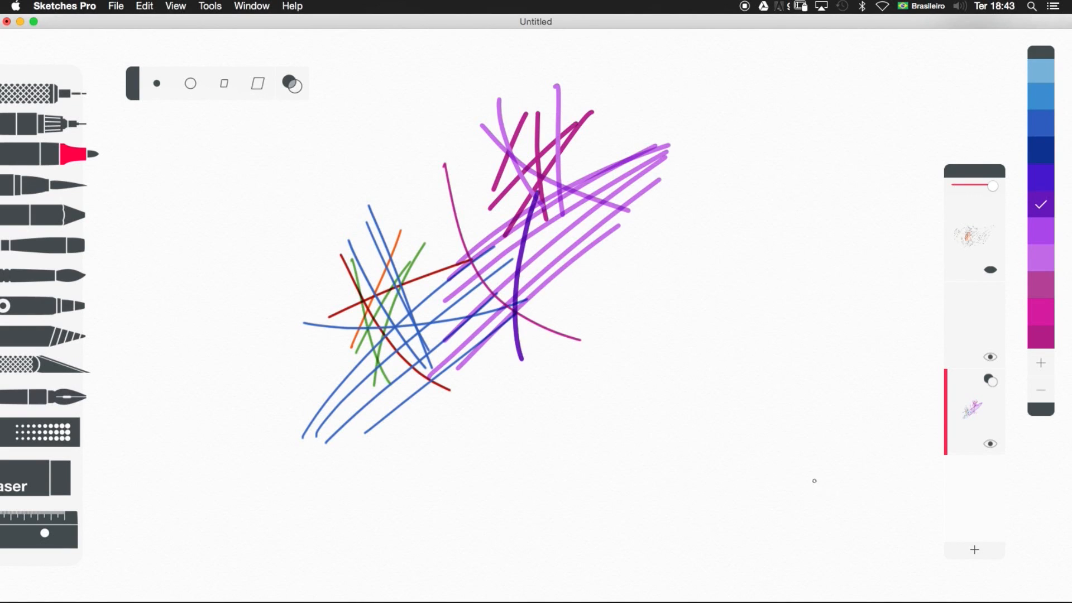
pyautogui.click(990, 443)
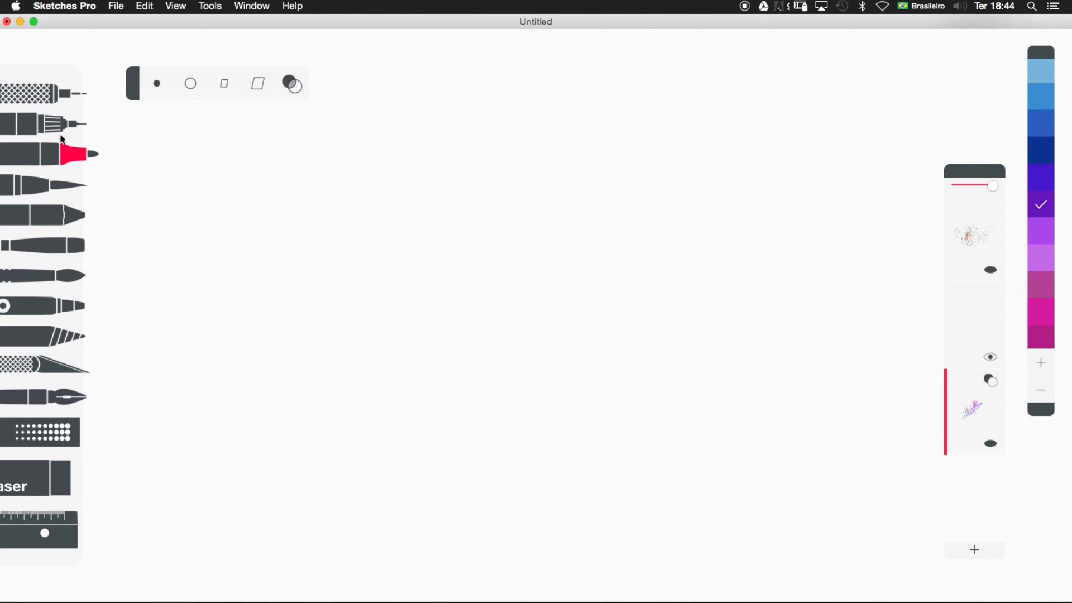
# Step: Set the marker to its large round tip and try to draw on the hidden layer
pyautogui.click(191, 83)
pyautogui.click(354, 199)
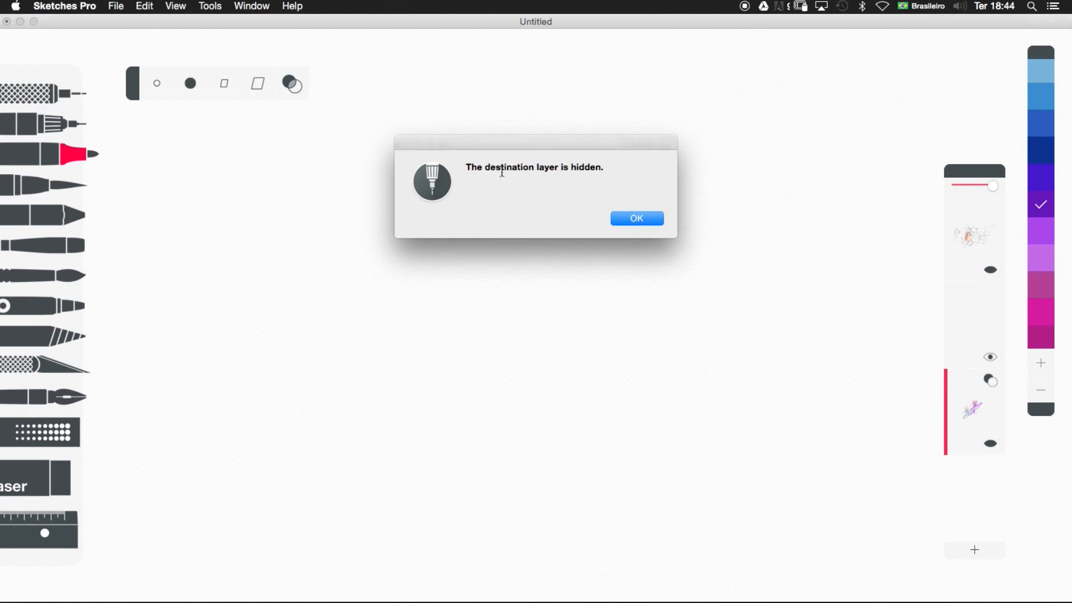
pyautogui.click(647, 218)
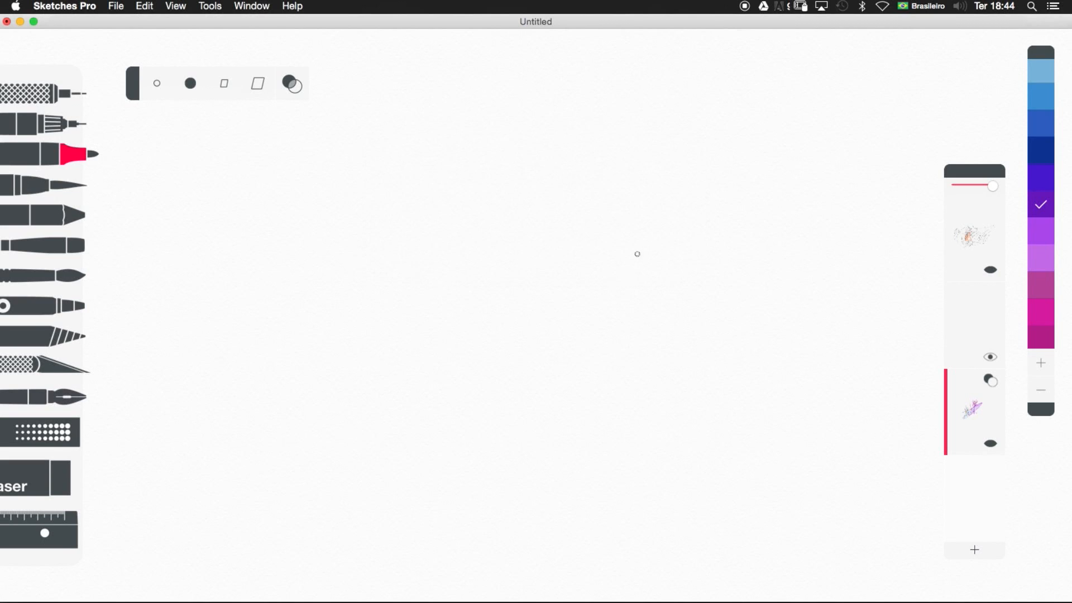
pyautogui.click(258, 189)
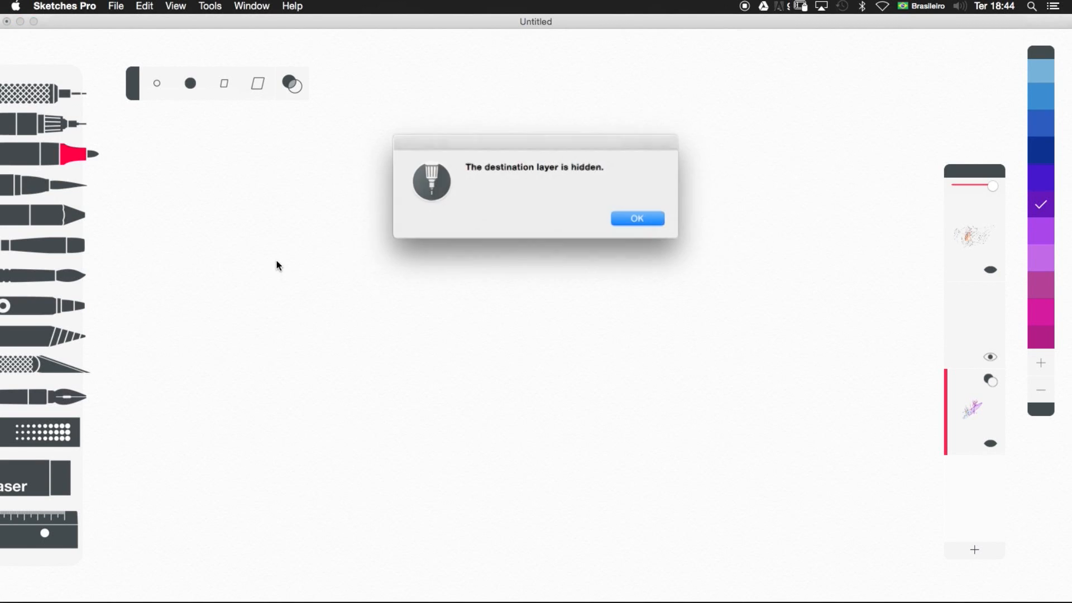
pyautogui.click(646, 218)
# Step: Select the middle empty layer and draw crossing violet strokes with the large round marker tip
pyautogui.click(978, 333)
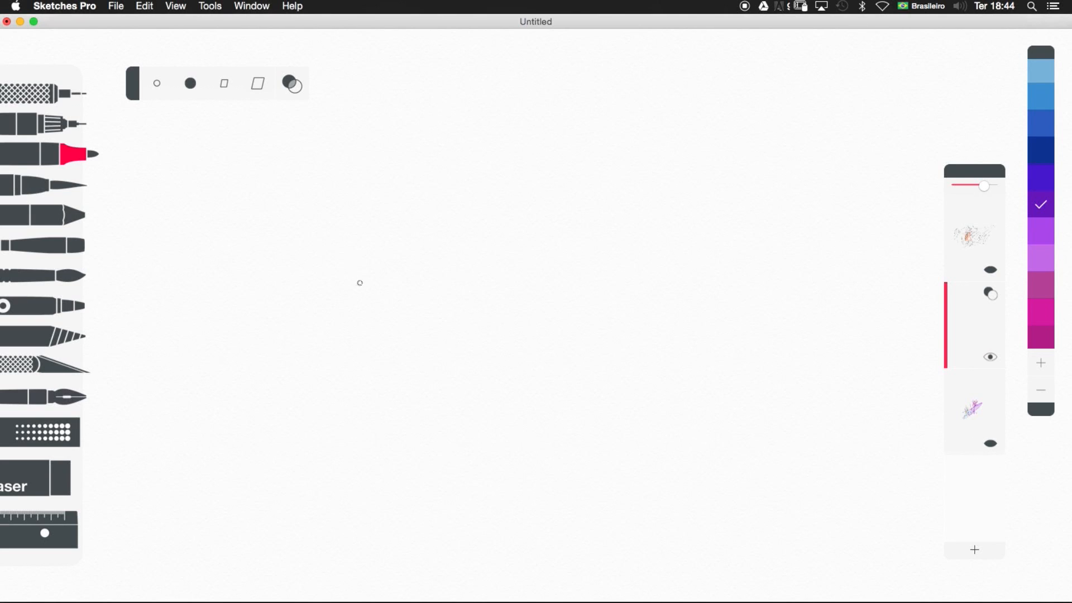
pyautogui.moveTo(353, 162)
pyautogui.mouseDown()
pyautogui.moveTo(316, 324)
pyautogui.moveTo(416, 159)
pyautogui.mouseUp()
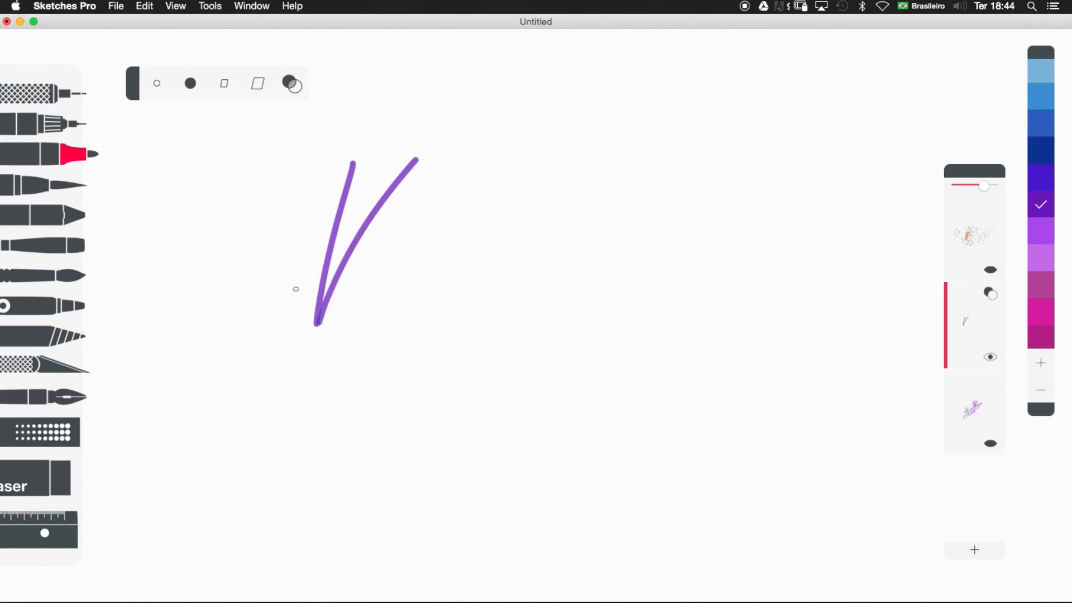
pyautogui.moveTo(303, 227); pyautogui.dragTo(378, 369)
# Step: Draw five violet strokes with the small slanted marker tip and a wider curve beside them with the large slanted tip
pyautogui.click(224, 83)
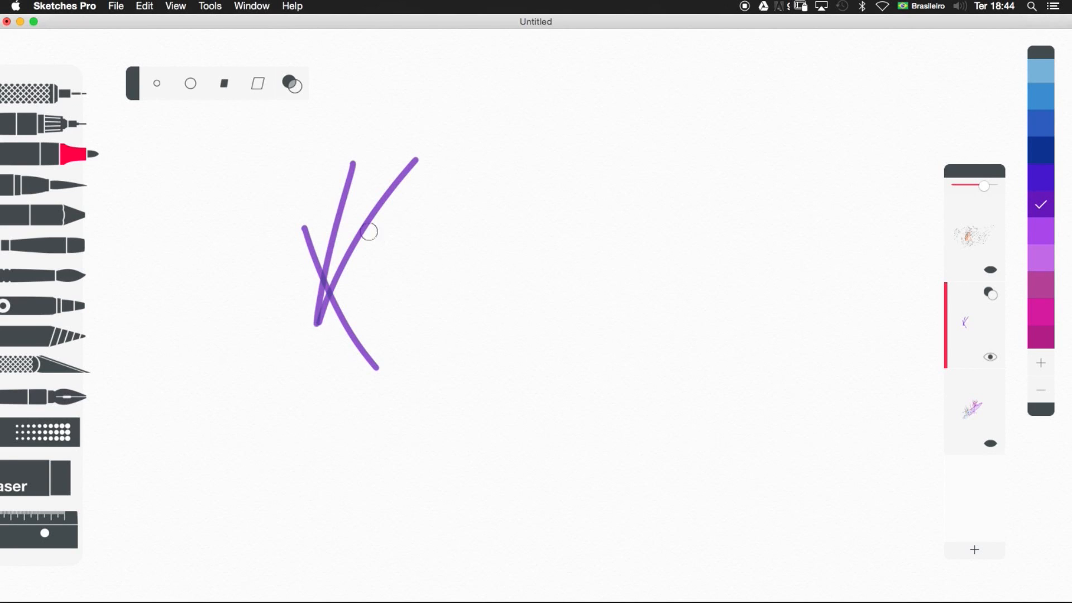
pyautogui.moveTo(440, 212); pyautogui.dragTo(484, 344)
pyautogui.moveTo(554, 406); pyautogui.dragTo(547, 226)
pyautogui.moveTo(602, 153); pyautogui.dragTo(474, 382)
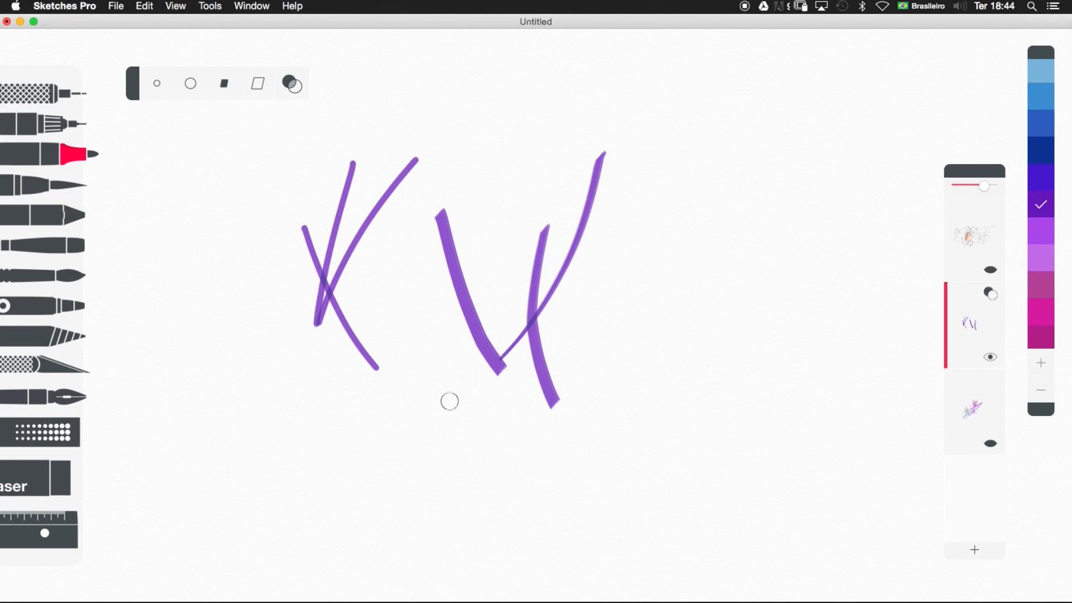
pyautogui.moveTo(675, 116); pyautogui.dragTo(479, 423)
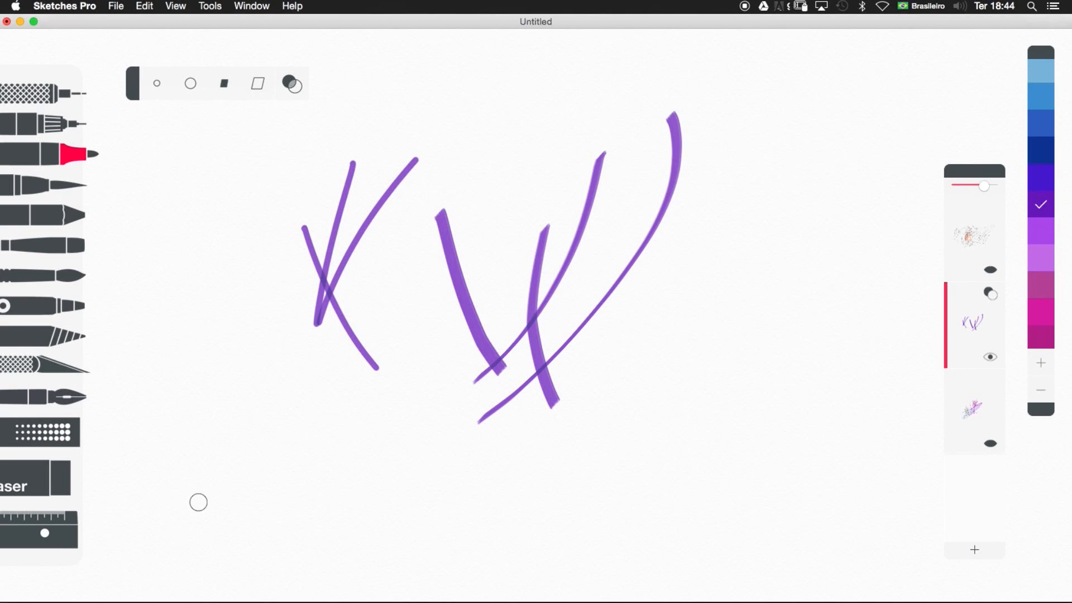
pyautogui.moveTo(712, 121)
pyautogui.mouseDown()
pyautogui.moveTo(569, 380)
pyautogui.moveTo(515, 416)
pyautogui.mouseUp()
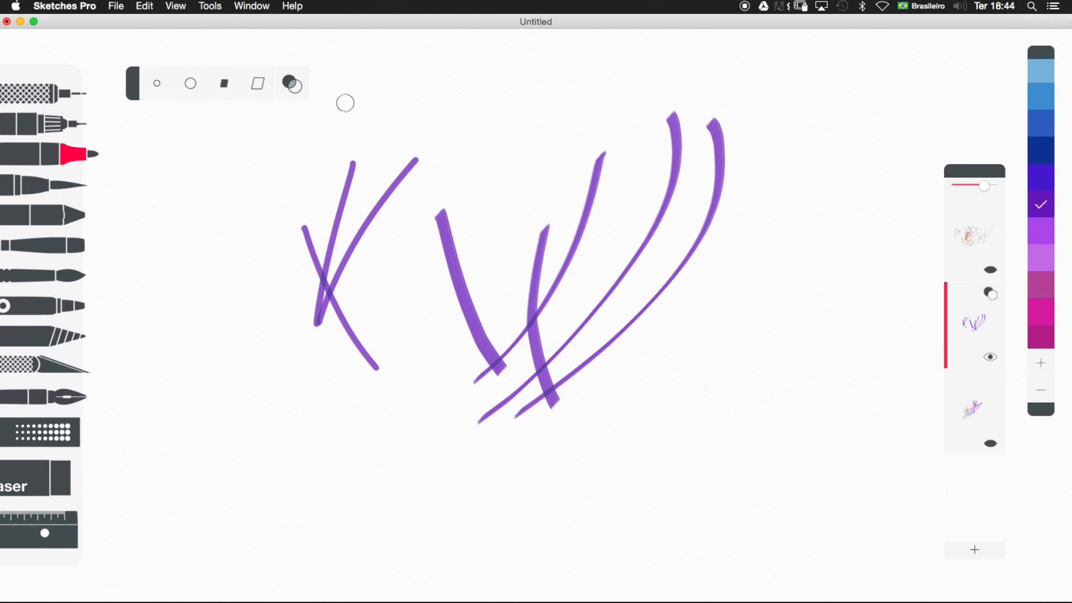
pyautogui.click(259, 83)
pyautogui.moveTo(786, 104)
pyautogui.mouseDown()
pyautogui.moveTo(789, 126)
pyautogui.moveTo(608, 394)
pyautogui.mouseUp()
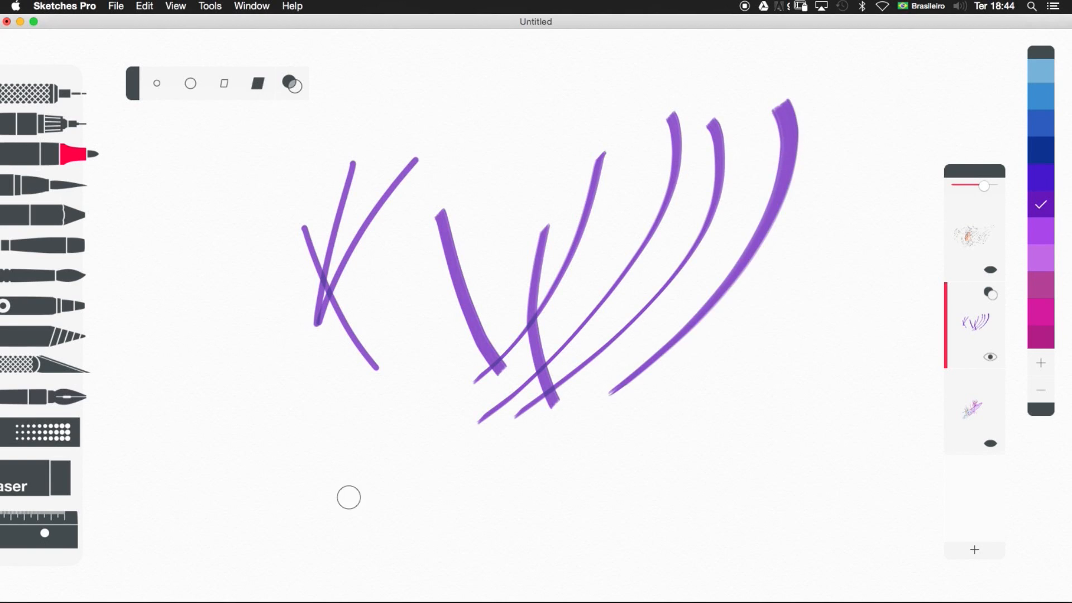
# Step: Set the marker to Tool Size 3 and draw three diagonal strokes around the round-tip violet lines
pyautogui.click(211, 6)
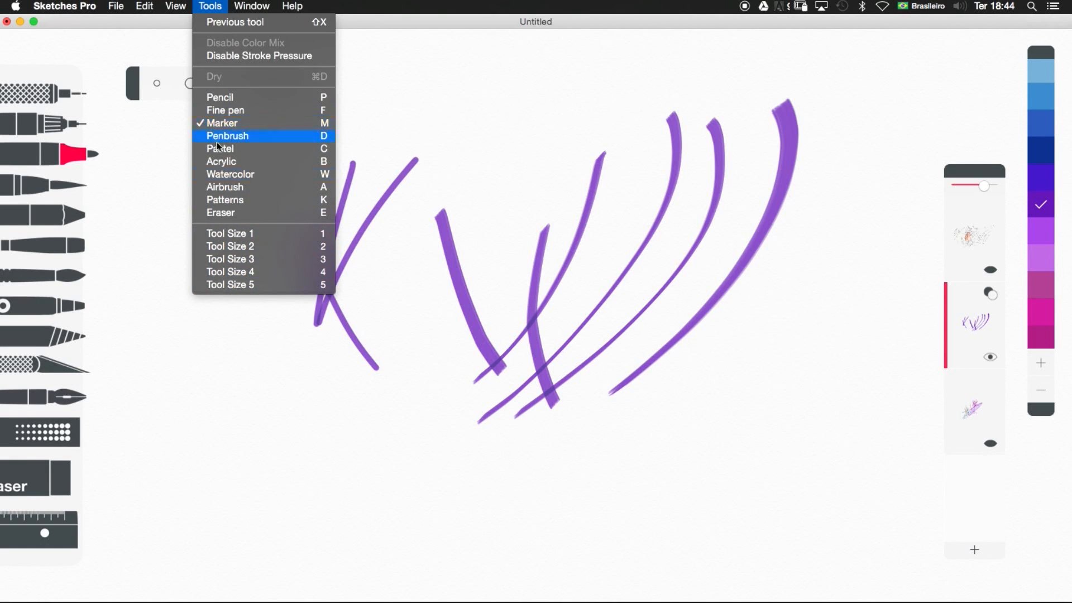
pyautogui.click(268, 259)
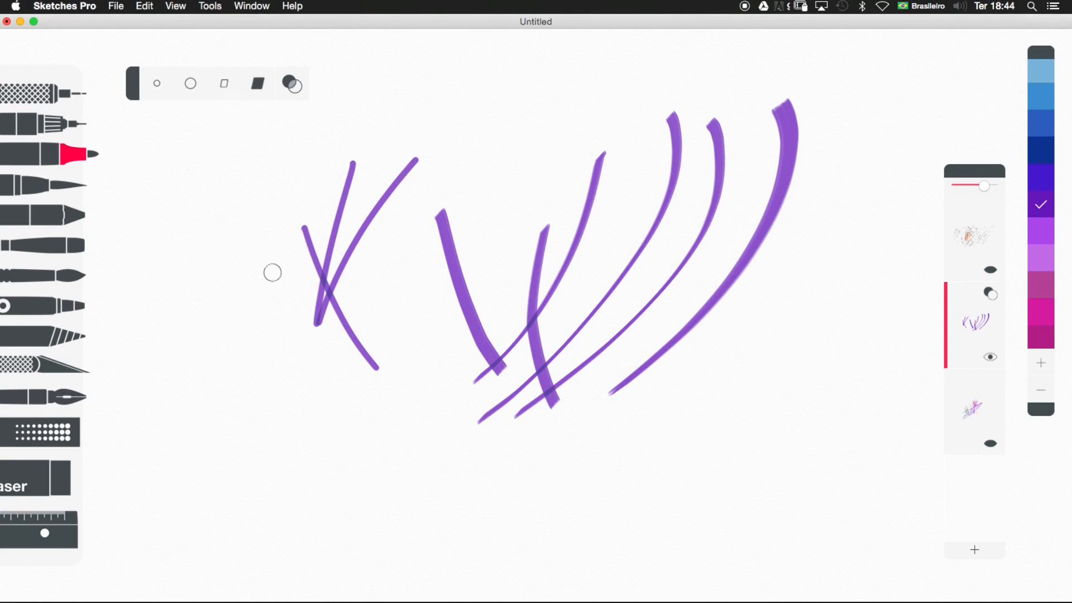
pyautogui.moveTo(232, 299); pyautogui.dragTo(319, 196)
pyautogui.moveTo(214, 391); pyautogui.dragTo(333, 260)
pyautogui.moveTo(238, 438); pyautogui.dragTo(499, 333)
# Step: Set the marker to Tool Size 4 and draw one wide, steep stroke between the existing violet lines
pyautogui.click(210, 6)
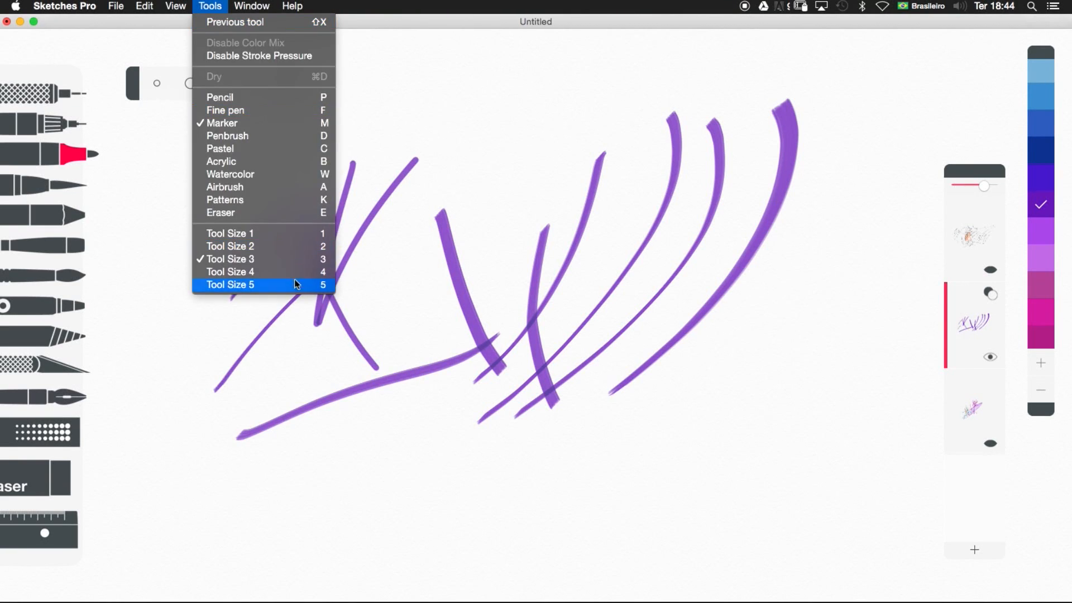
pyautogui.click(315, 272)
pyautogui.moveTo(384, 215); pyautogui.dragTo(416, 384)
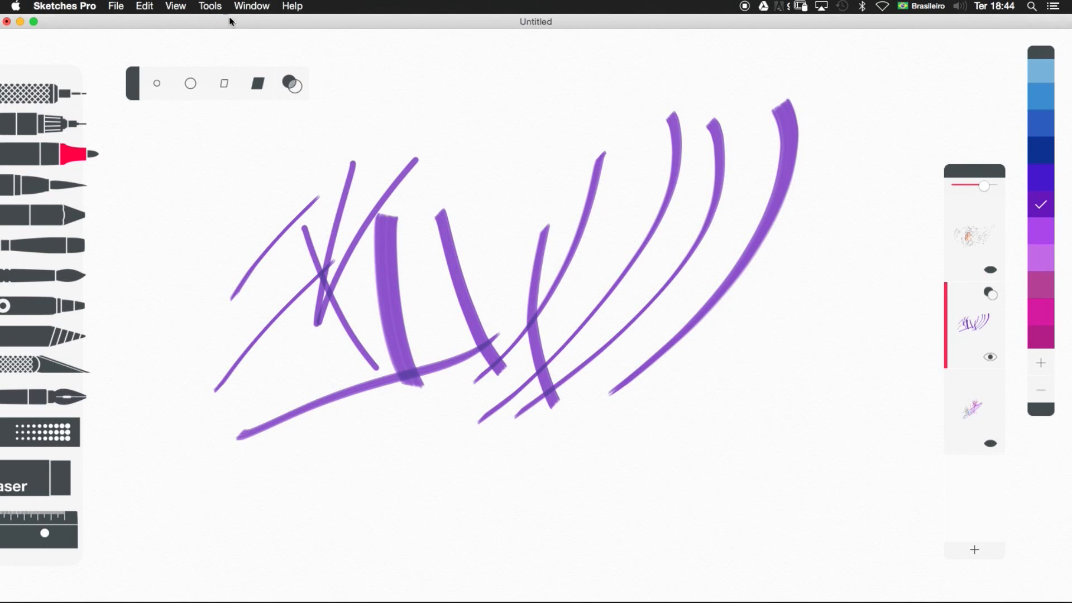
# Step: Set the marker to Tool Size 5 and draw a short steep stroke and two broad curves across the violet strokes
pyautogui.click(218, 7)
pyautogui.click(307, 286)
pyautogui.moveTo(510, 100); pyautogui.dragTo(491, 261)
pyautogui.moveTo(404, 128)
pyautogui.mouseDown()
pyautogui.moveTo(438, 133)
pyautogui.moveTo(781, 85)
pyautogui.mouseUp()
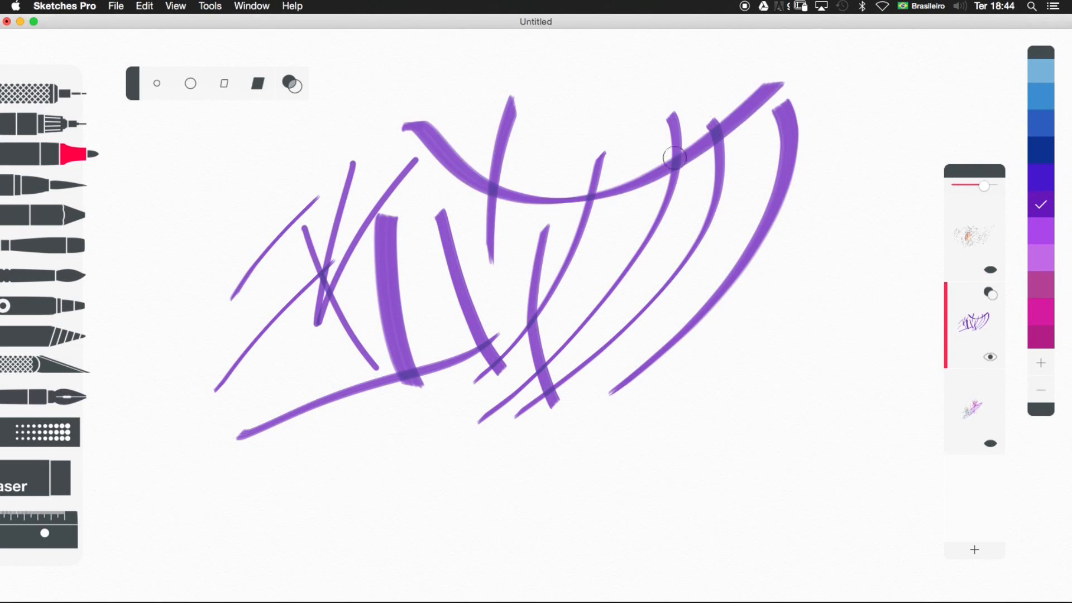
pyautogui.moveTo(429, 83); pyautogui.dragTo(707, 346)
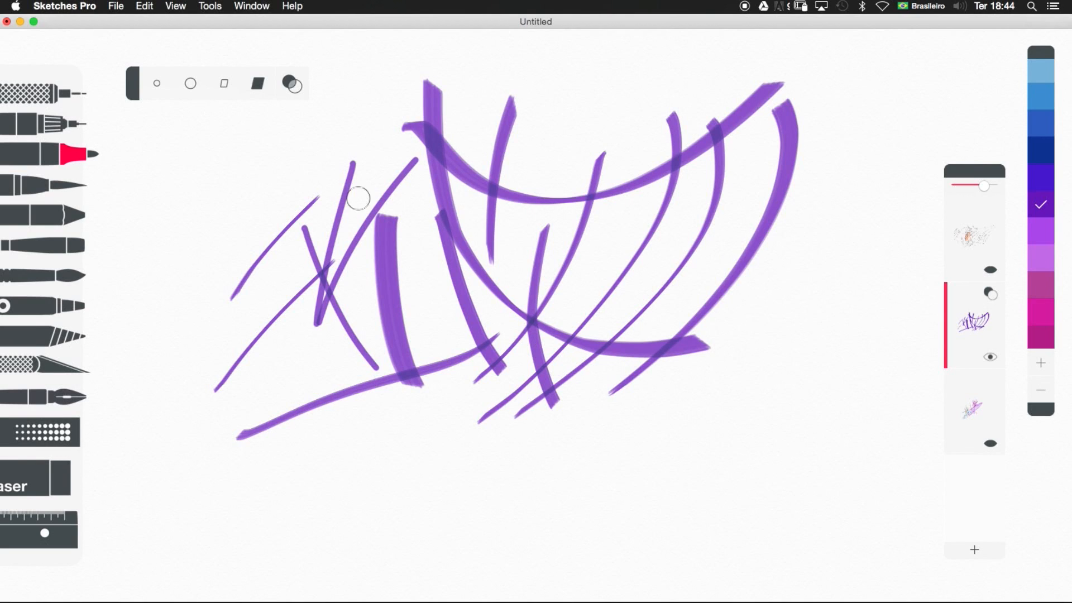
# Step: Switch to the pencil and draw light violet scribbles around the upper ends of the marker strokes
pyautogui.click(72, 99)
pyautogui.click(217, 6)
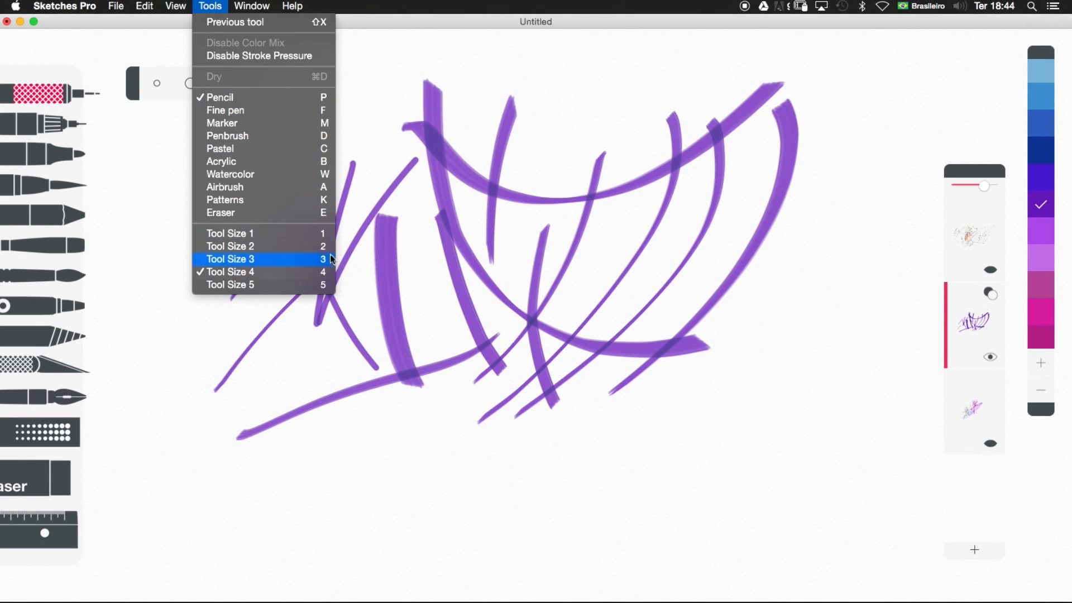
pyautogui.click(285, 287)
pyautogui.moveTo(250, 196)
pyautogui.mouseDown()
pyautogui.moveTo(194, 324)
pyautogui.moveTo(252, 235)
pyautogui.moveTo(340, 147)
pyautogui.mouseUp()
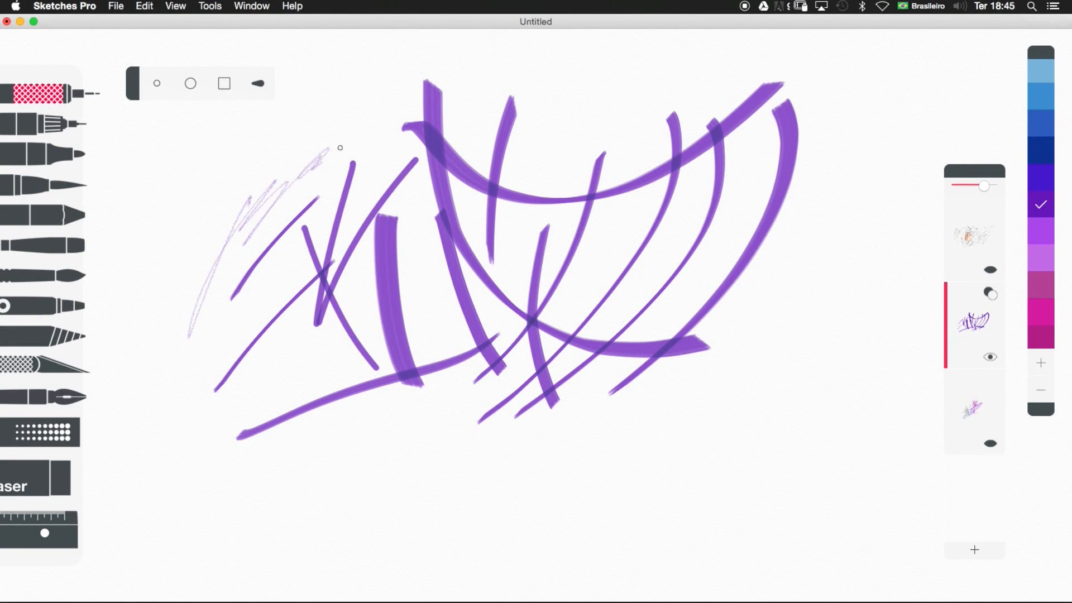
pyautogui.click(225, 7)
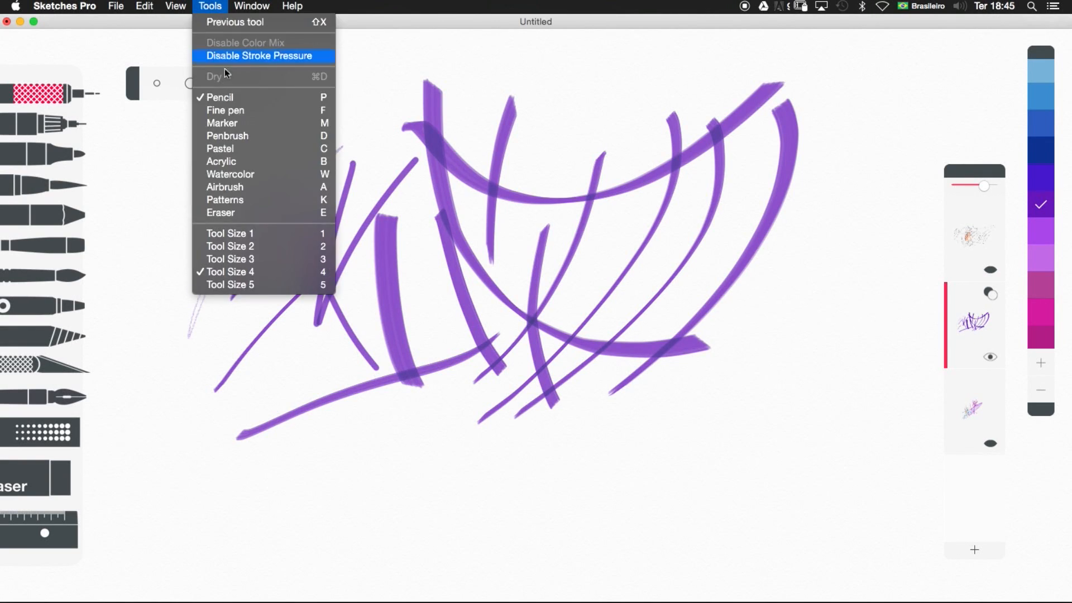
pyautogui.click(429, 101)
pyautogui.moveTo(329, 124)
pyautogui.mouseDown()
pyautogui.moveTo(412, 93)
pyautogui.moveTo(484, 122)
pyautogui.moveTo(633, 150)
pyautogui.moveTo(534, 161)
pyautogui.mouseUp()
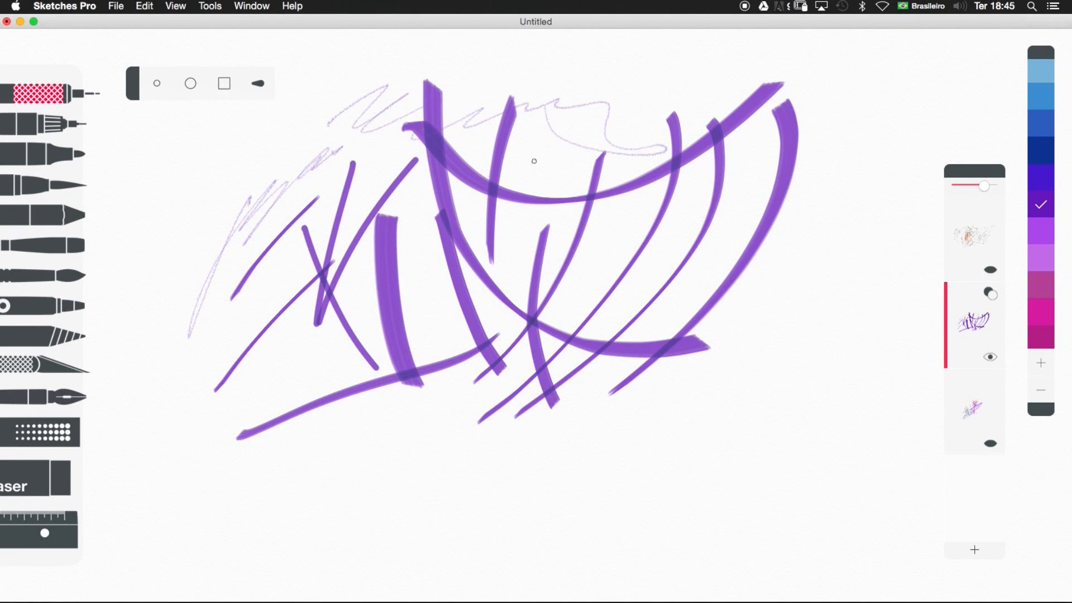
pyautogui.click(211, 6)
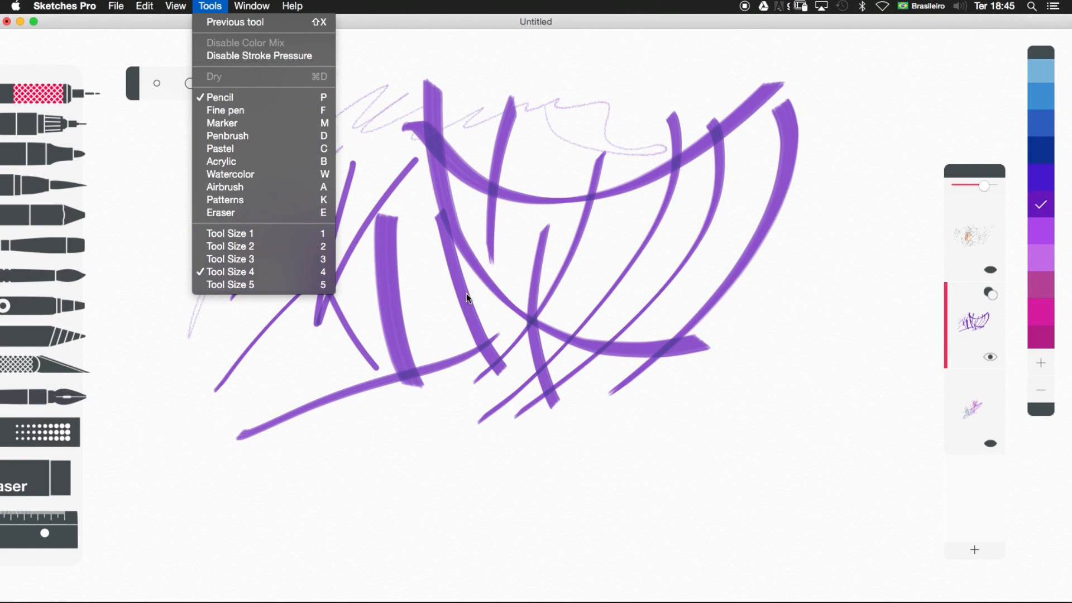
pyautogui.click(562, 202)
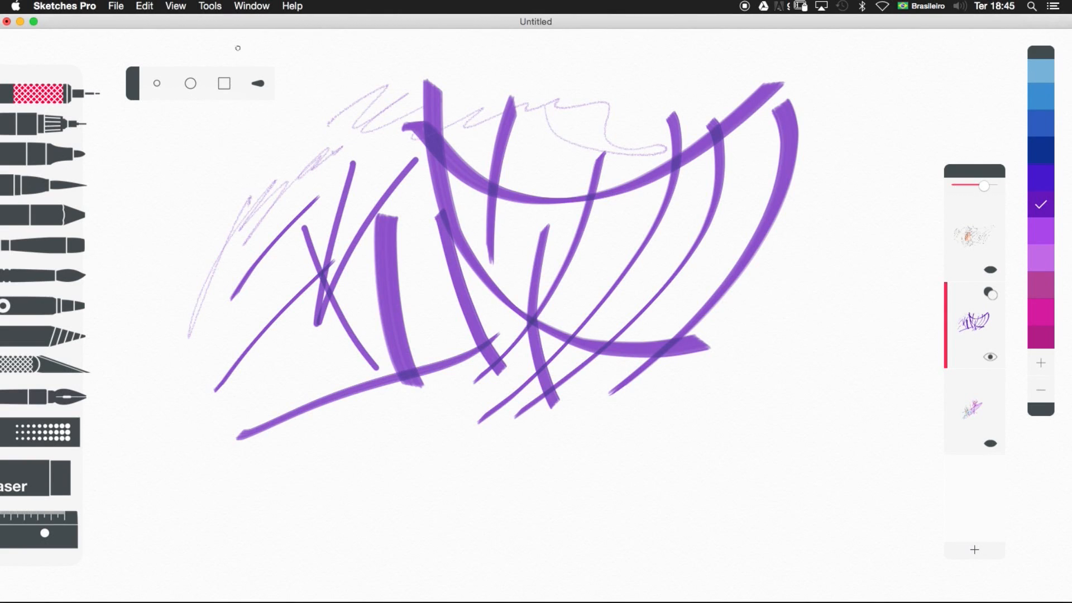
pyautogui.click(211, 7)
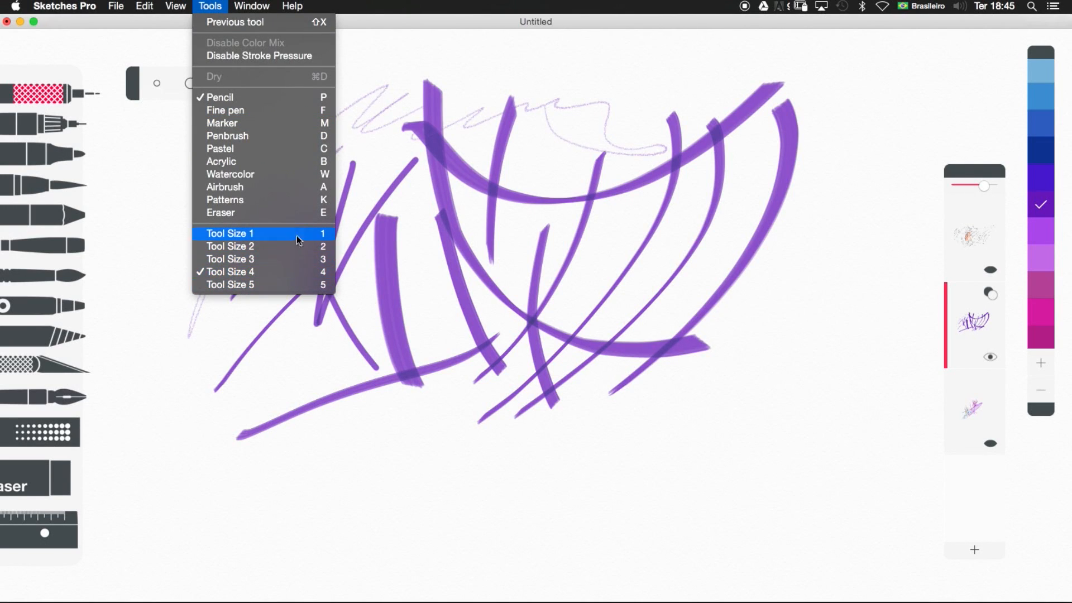
pyautogui.click(447, 286)
# Step: Hide the layer with the violet marker strokes and add an empty layer above the others
pyautogui.click(989, 357)
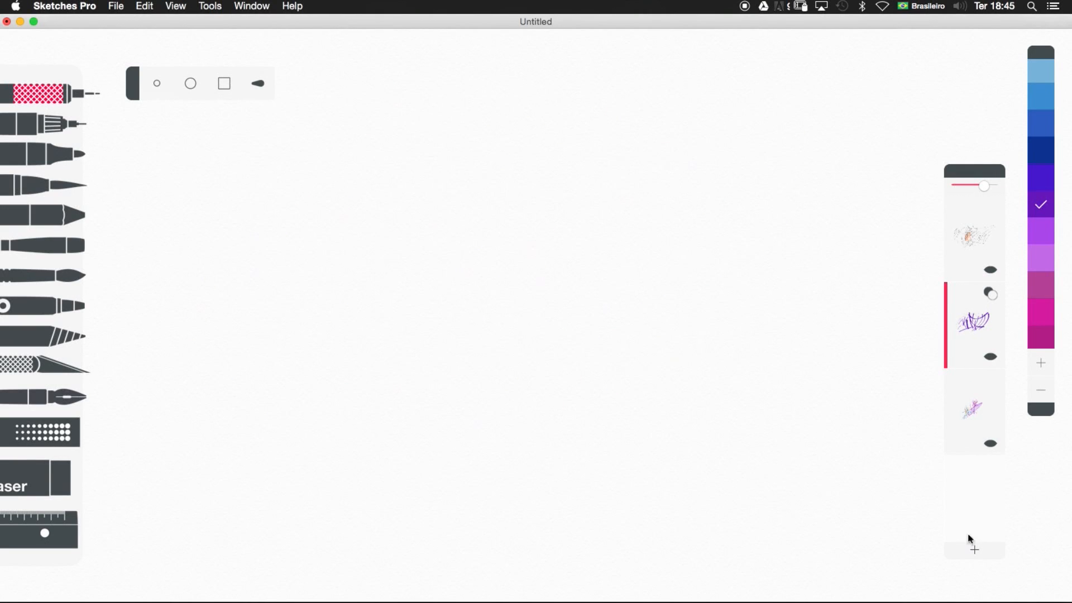
pyautogui.click(975, 550)
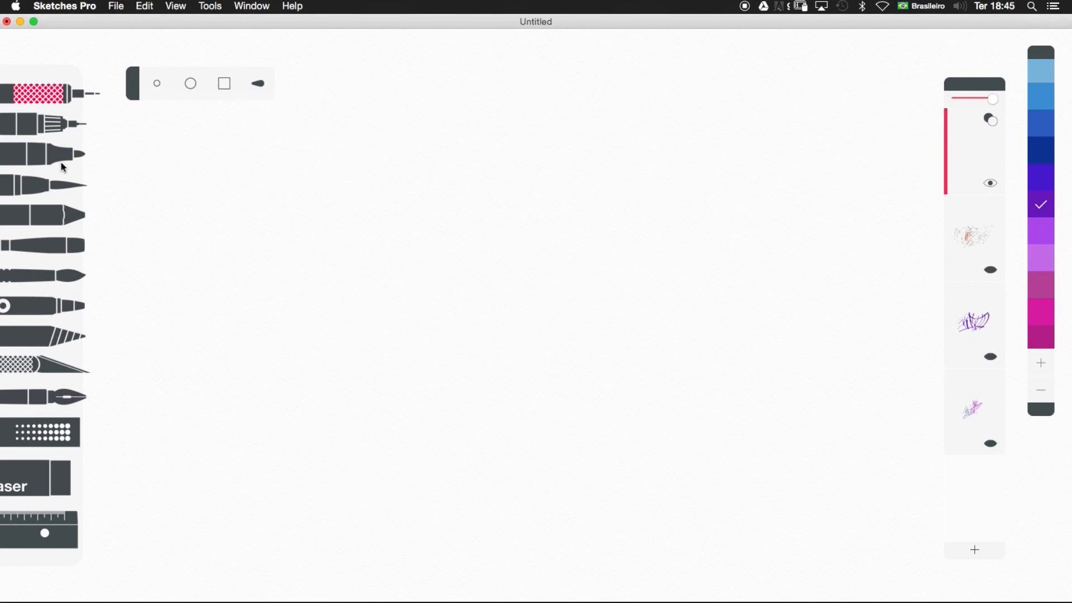
# Step: Draw a series of thin, steep violet strokes across the canvas with the small penbrush tip
pyautogui.click(33, 187)
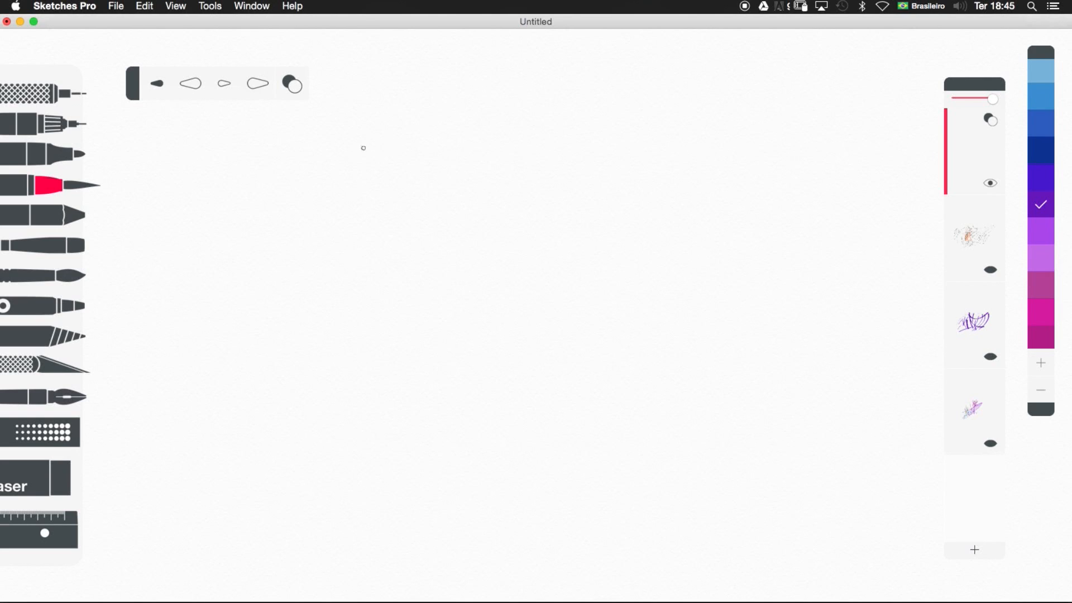
pyautogui.moveTo(374, 124)
pyautogui.mouseDown()
pyautogui.moveTo(280, 270)
pyautogui.moveTo(270, 305)
pyautogui.mouseUp()
pyautogui.moveTo(279, 350)
pyautogui.mouseDown()
pyautogui.moveTo(391, 132)
pyautogui.moveTo(254, 361)
pyautogui.mouseUp()
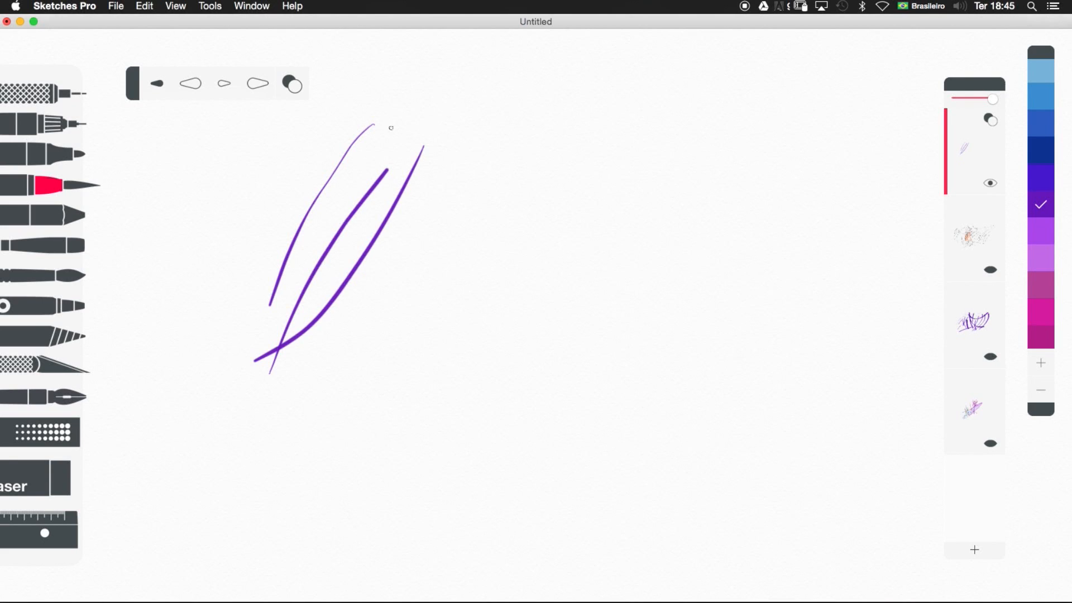
pyautogui.moveTo(467, 379); pyautogui.dragTo(483, 227)
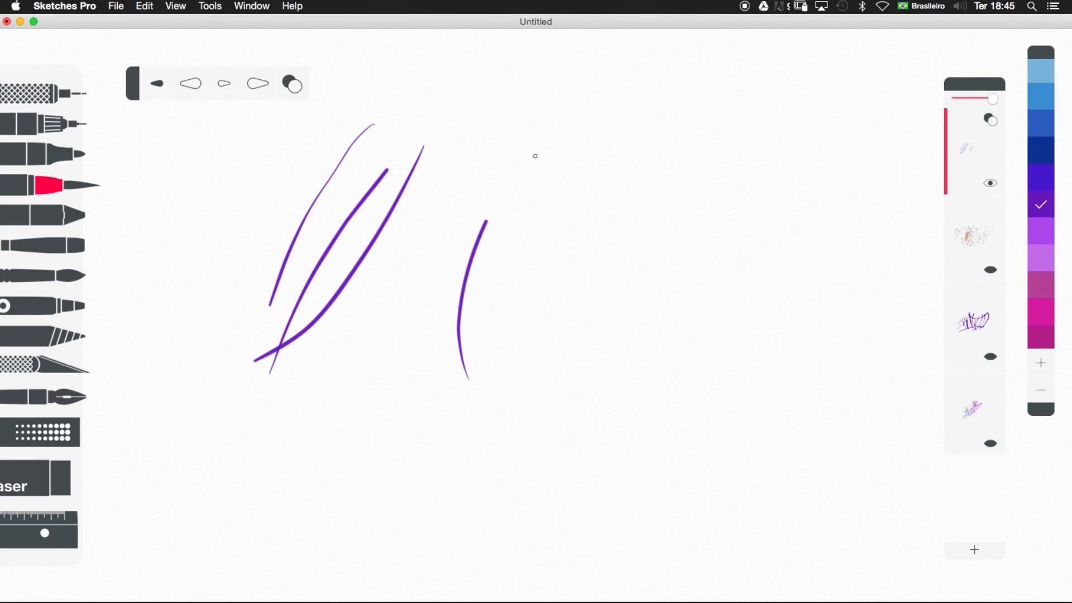
pyautogui.moveTo(527, 174); pyautogui.dragTo(484, 382)
pyautogui.moveTo(520, 472); pyautogui.dragTo(491, 276)
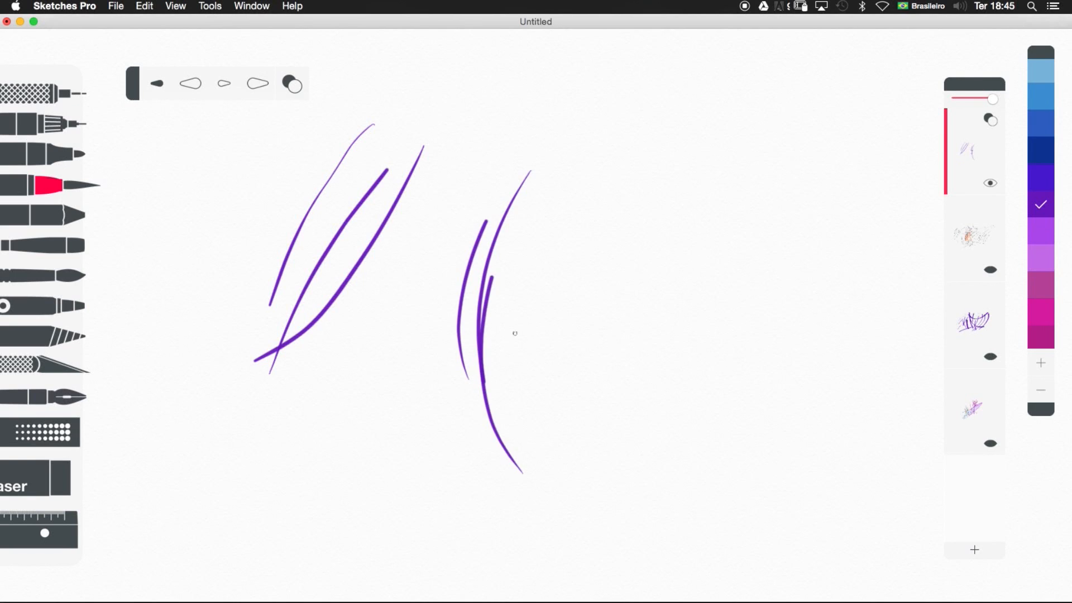
pyautogui.rightClick(616, 435)
pyautogui.moveTo(619, 435); pyautogui.dragTo(560, 297)
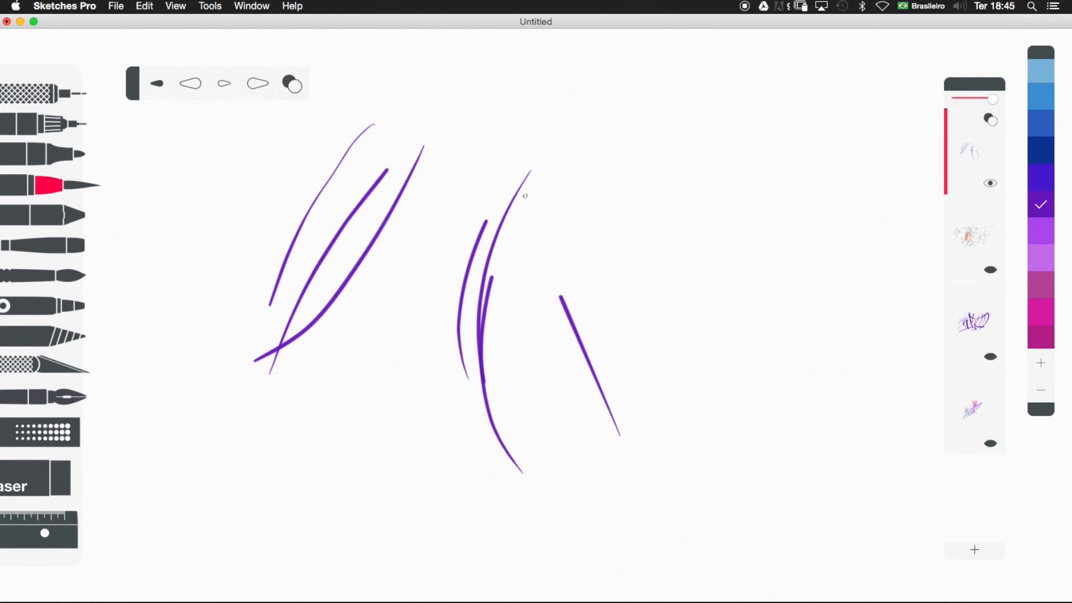
pyautogui.moveTo(593, 173); pyautogui.dragTo(577, 290)
pyautogui.moveTo(456, 125); pyautogui.dragTo(370, 266)
# Step: Draw four wide curves across the steep penbrush strokes and two rising arcs above them
pyautogui.moveTo(318, 326); pyautogui.dragTo(566, 389)
pyautogui.moveTo(292, 305)
pyautogui.mouseDown()
pyautogui.moveTo(357, 374)
pyautogui.moveTo(587, 347)
pyautogui.mouseUp()
pyautogui.moveTo(303, 272); pyautogui.dragTo(600, 273)
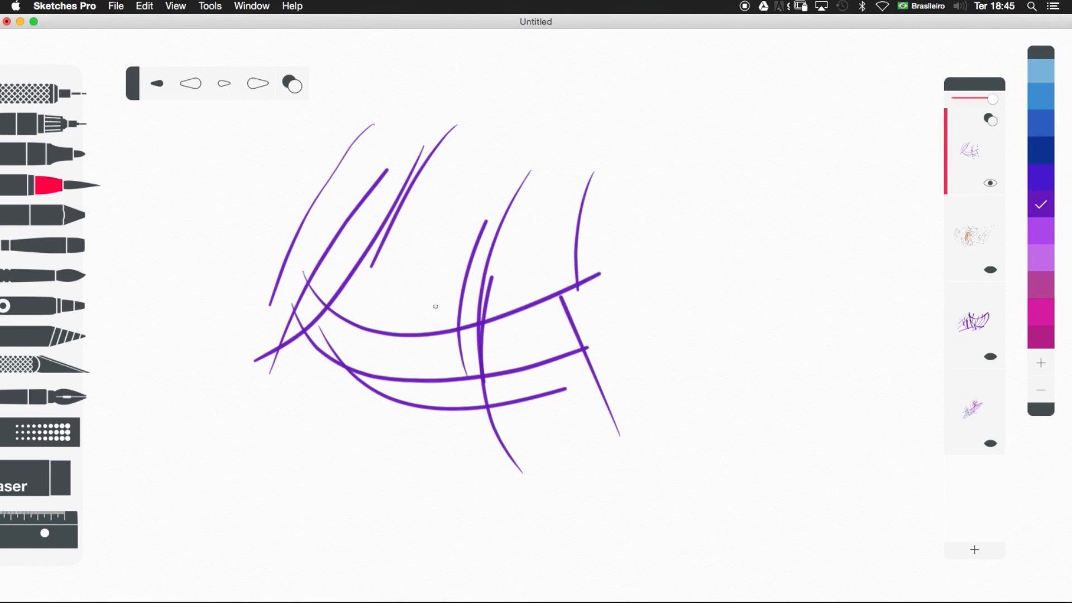
pyautogui.moveTo(321, 226); pyautogui.dragTo(575, 244)
pyautogui.moveTo(439, 198)
pyautogui.mouseDown()
pyautogui.moveTo(672, 111)
pyautogui.moveTo(593, 192)
pyautogui.mouseUp()
# Step: Switch the penbrush to its large tapered tip and draw thicker violet diagonals and a long sweeping curve over the thin strokes
pyautogui.click(190, 84)
pyautogui.moveTo(217, 304); pyautogui.dragTo(296, 196)
pyautogui.moveTo(308, 136)
pyautogui.mouseDown()
pyautogui.moveTo(320, 130)
pyautogui.moveTo(160, 309)
pyautogui.moveTo(367, 143)
pyautogui.mouseUp()
pyautogui.moveTo(506, 97); pyautogui.dragTo(323, 305)
pyautogui.moveTo(408, 384)
pyautogui.mouseDown()
pyautogui.moveTo(490, 364)
pyautogui.moveTo(749, 243)
pyautogui.mouseUp()
pyautogui.moveTo(850, 155)
pyautogui.mouseDown()
pyautogui.moveTo(715, 348)
pyautogui.moveTo(440, 425)
pyautogui.mouseUp()
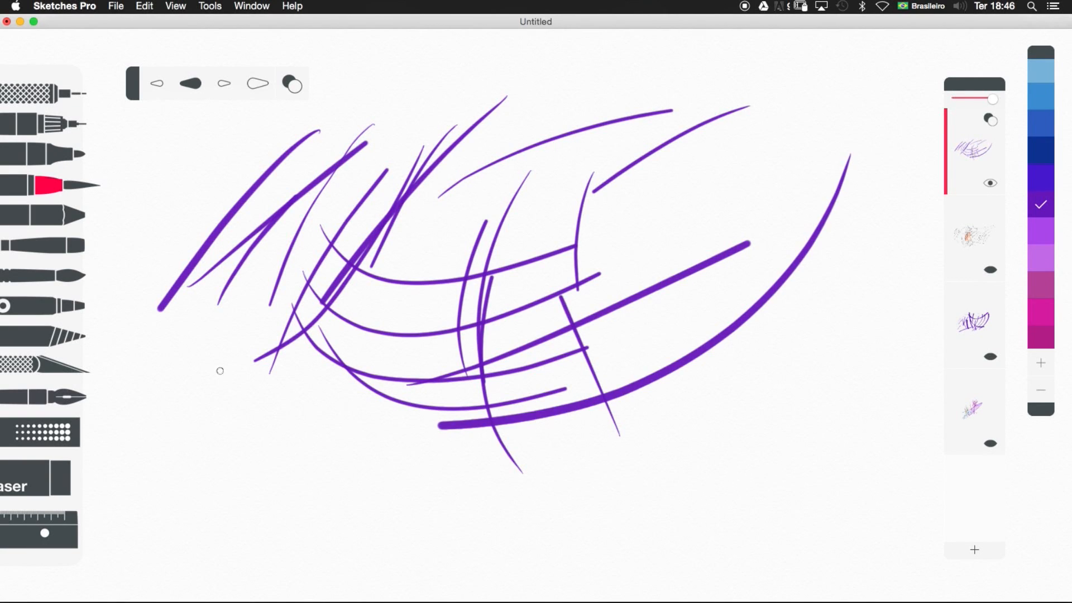
# Step: Switch to the pastel and draw grainy violet strokes around and over the penbrush lines
pyautogui.click(50, 219)
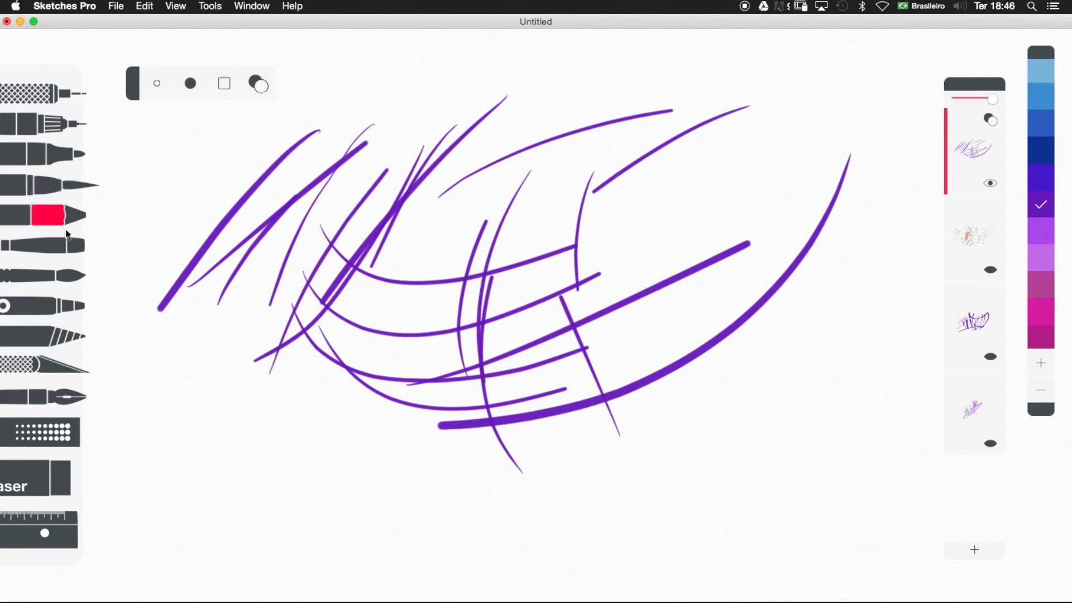
pyautogui.click(209, 7)
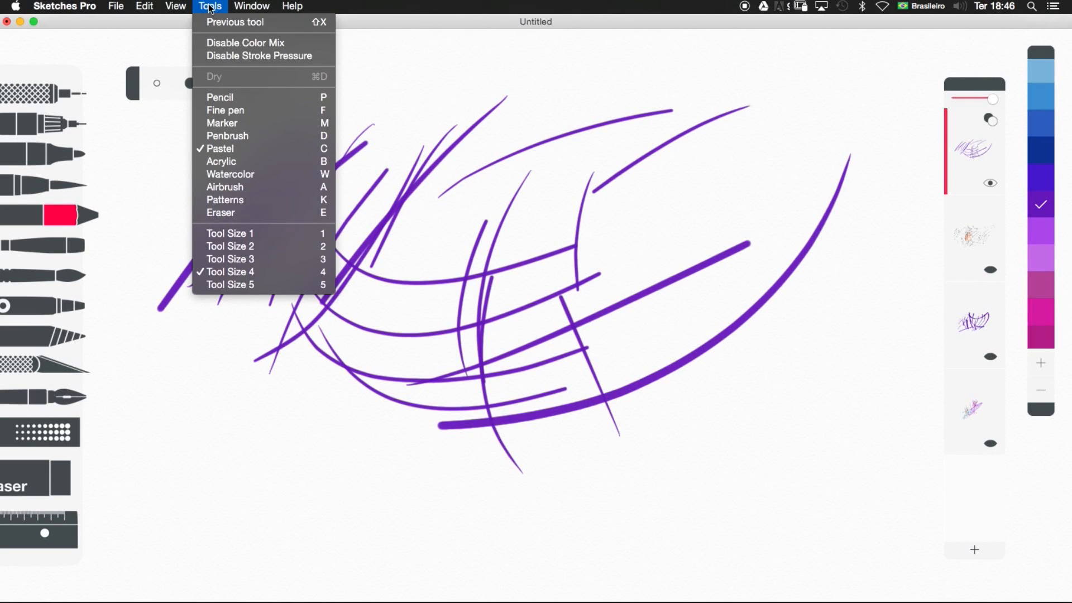
pyautogui.click(220, 148)
pyautogui.click(700, 190)
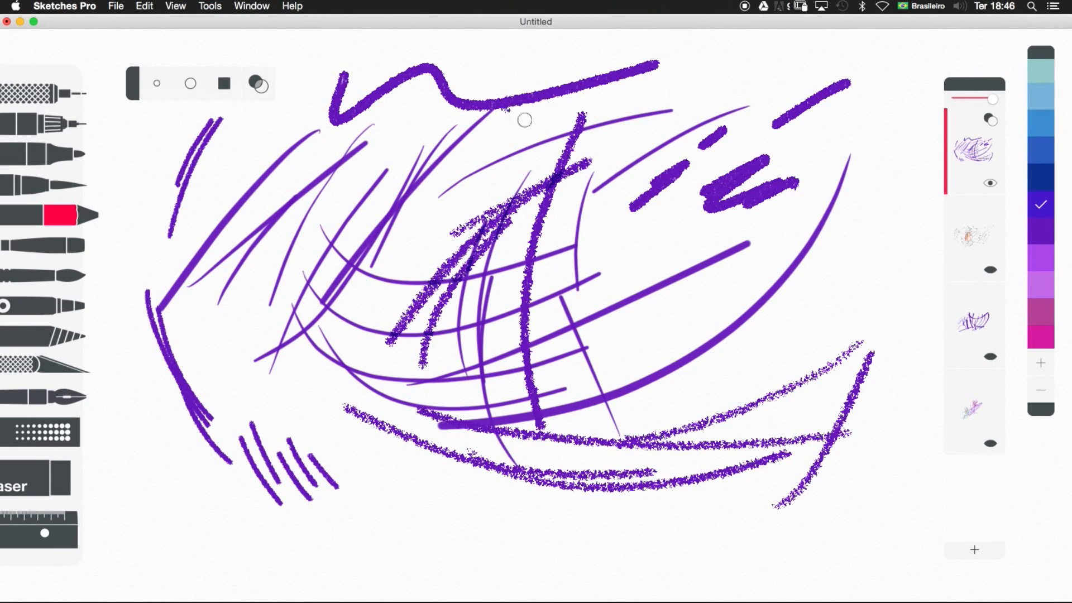
# Step: Draw several blue pastel strokes with the square tip across the wavy violet pastel line
pyautogui.moveTo(506, 109); pyautogui.dragTo(650, 141)
pyautogui.moveTo(512, 80)
pyautogui.mouseDown()
pyautogui.moveTo(633, 91)
pyautogui.moveTo(413, 98)
pyautogui.mouseUp()
pyautogui.moveTo(452, 86); pyautogui.dragTo(670, 116)
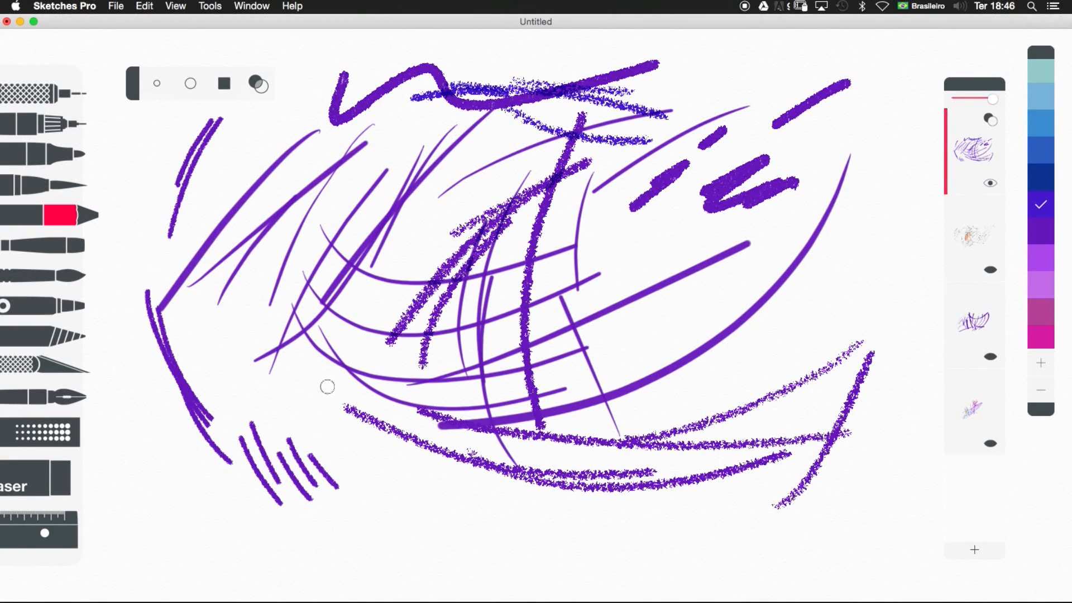
# Step: Choose the brighter violet and cross-hatch with the pastel over the group of short parallel strokes
pyautogui.click(1041, 258)
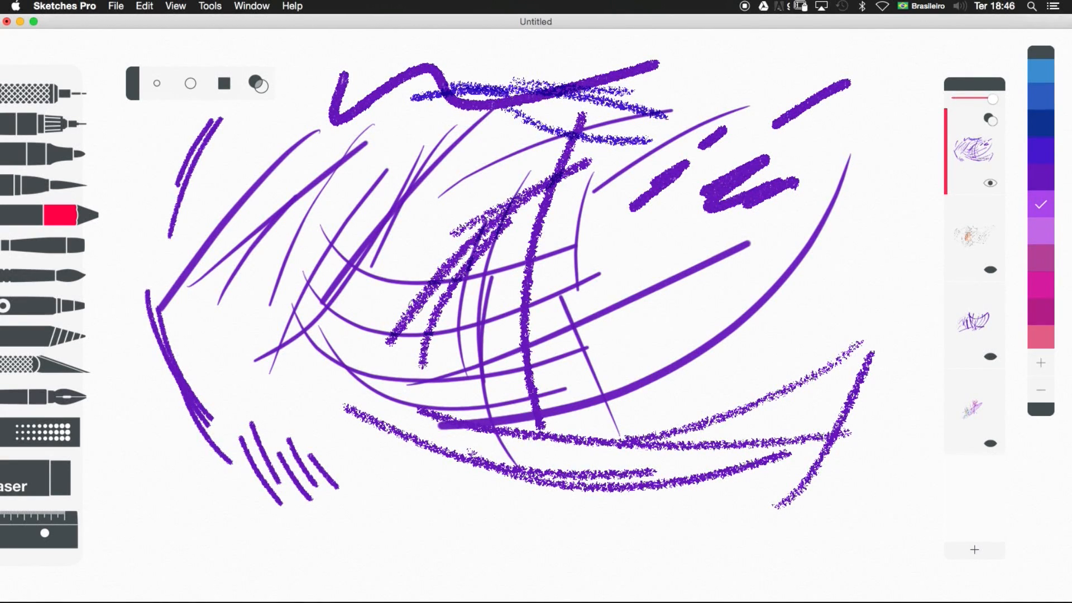
pyautogui.moveTo(199, 348); pyautogui.dragTo(304, 397)
pyautogui.moveTo(210, 351); pyautogui.dragTo(297, 414)
pyautogui.moveTo(223, 369); pyautogui.dragTo(286, 439)
pyautogui.moveTo(221, 349); pyautogui.dragTo(252, 435)
pyautogui.moveTo(239, 330); pyautogui.dragTo(235, 454)
pyautogui.moveTo(265, 318); pyautogui.dragTo(237, 446)
pyautogui.moveTo(260, 340)
pyautogui.mouseDown()
pyautogui.moveTo(232, 468)
pyautogui.moveTo(272, 335)
pyautogui.mouseUp()
pyautogui.moveTo(250, 445); pyautogui.dragTo(265, 372)
pyautogui.moveTo(244, 464)
pyautogui.mouseDown()
pyautogui.moveTo(275, 367)
pyautogui.moveTo(244, 488)
pyautogui.moveTo(297, 354)
pyautogui.mouseUp()
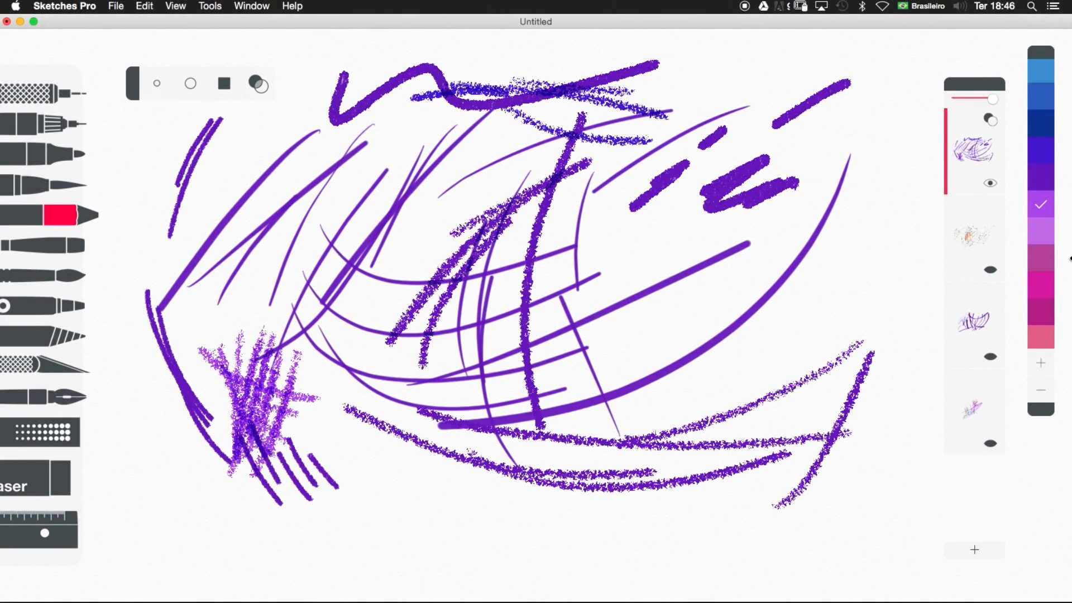
# Step: Choose the muted magenta and scribble overlapping pastel patches beside the violet hatching
pyautogui.click(1046, 265)
pyautogui.moveTo(308, 376)
pyautogui.mouseDown()
pyautogui.moveTo(304, 421)
pyautogui.moveTo(337, 398)
pyautogui.moveTo(348, 407)
pyautogui.moveTo(347, 454)
pyautogui.moveTo(418, 486)
pyautogui.moveTo(455, 469)
pyautogui.mouseUp()
pyautogui.click(402, 468)
pyautogui.moveTo(395, 496)
pyautogui.mouseDown()
pyautogui.moveTo(405, 464)
pyautogui.moveTo(363, 486)
pyautogui.moveTo(408, 458)
pyautogui.moveTo(390, 488)
pyautogui.moveTo(366, 484)
pyautogui.moveTo(357, 468)
pyautogui.moveTo(407, 480)
pyautogui.moveTo(337, 435)
pyautogui.moveTo(335, 420)
pyautogui.moveTo(435, 404)
pyautogui.moveTo(395, 457)
pyautogui.mouseUp()
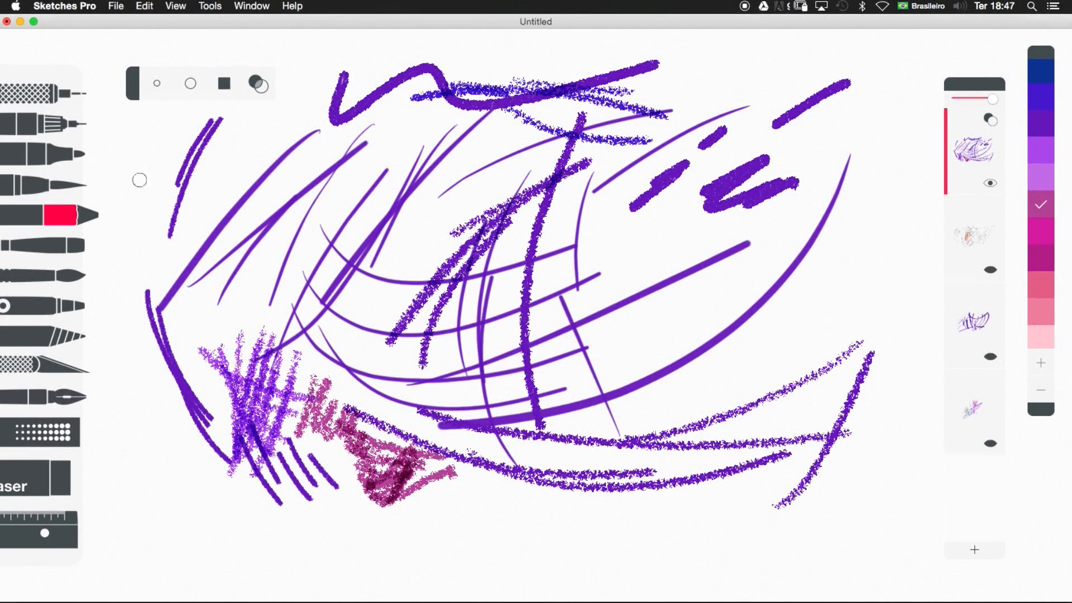
# Step: Switch to the acrylic brush and draw three long magenta curves with the square tip plus one short diagonal stroke
pyautogui.click(76, 247)
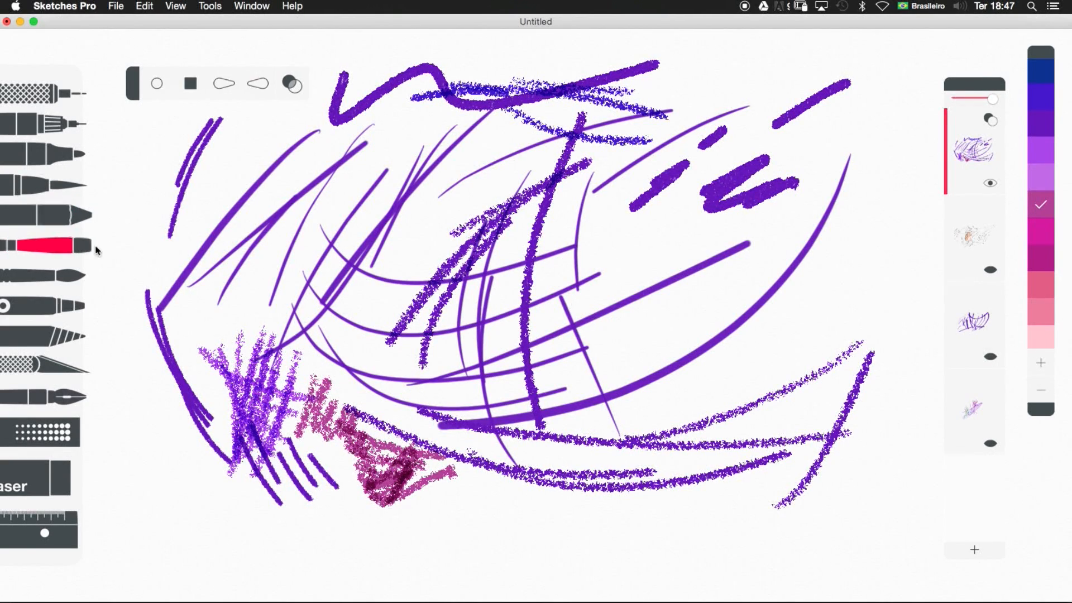
pyautogui.click(209, 7)
pyautogui.click(209, 7)
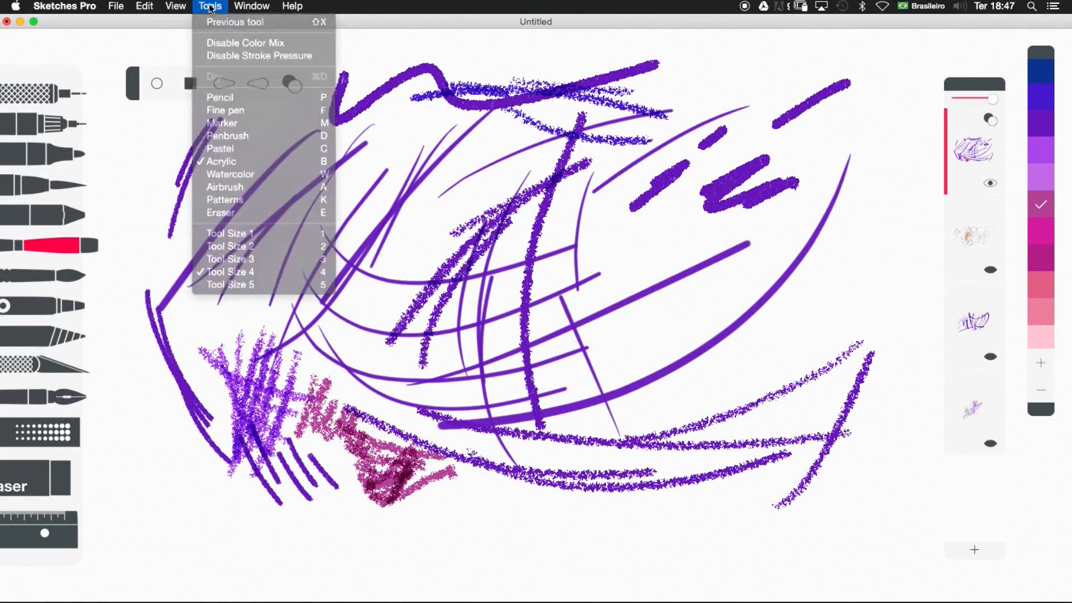
pyautogui.moveTo(917, 144); pyautogui.dragTo(608, 326)
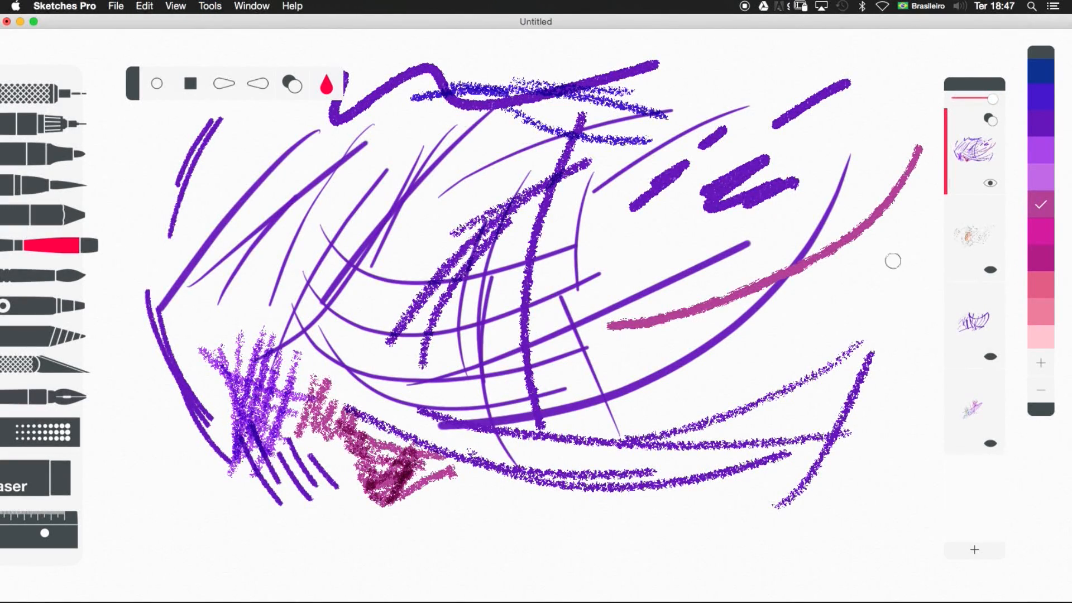
pyautogui.moveTo(891, 270); pyautogui.dragTo(617, 357)
pyautogui.moveTo(474, 346); pyautogui.dragTo(840, 358)
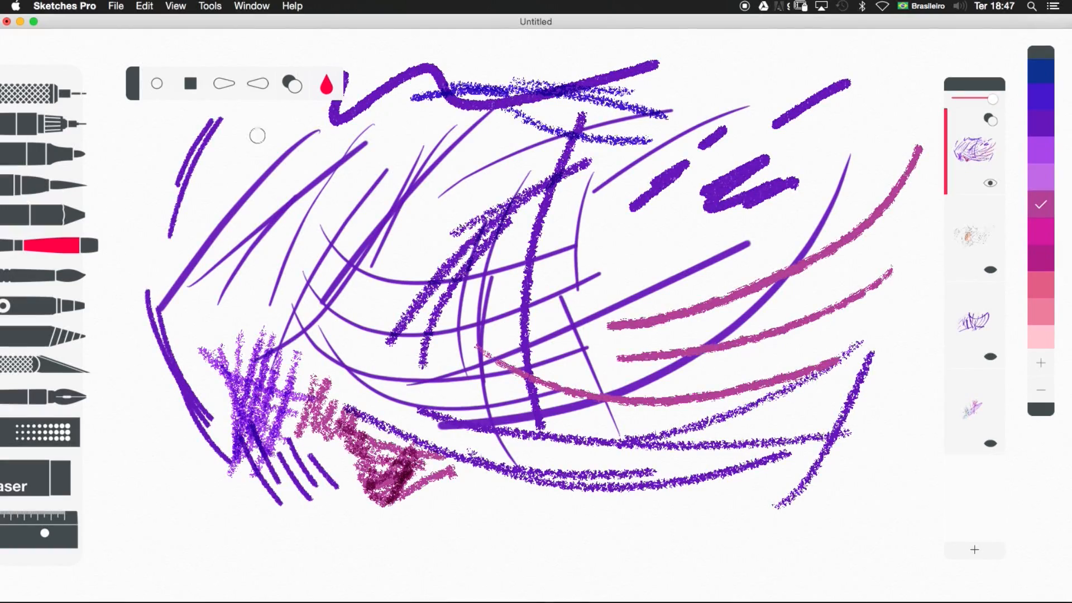
pyautogui.moveTo(222, 177); pyautogui.dragTo(275, 131)
# Step: Switch the acrylic brush to its round tip and build up dense translucent magenta strokes beside the violet lines
pyautogui.click(157, 83)
pyautogui.moveTo(143, 215)
pyautogui.mouseDown()
pyautogui.moveTo(209, 114)
pyautogui.moveTo(122, 281)
pyautogui.moveTo(183, 227)
pyautogui.moveTo(113, 442)
pyautogui.moveTo(178, 327)
pyautogui.moveTo(193, 320)
pyautogui.moveTo(168, 509)
pyautogui.moveTo(187, 420)
pyautogui.moveTo(232, 317)
pyautogui.moveTo(222, 409)
pyautogui.moveTo(265, 523)
pyautogui.moveTo(291, 501)
pyautogui.moveTo(322, 526)
pyautogui.moveTo(297, 497)
pyautogui.moveTo(266, 509)
pyautogui.moveTo(219, 499)
pyautogui.moveTo(255, 523)
pyautogui.moveTo(200, 496)
pyautogui.moveTo(235, 522)
pyautogui.moveTo(190, 483)
pyautogui.moveTo(221, 519)
pyautogui.moveTo(178, 472)
pyautogui.moveTo(233, 536)
pyautogui.moveTo(161, 446)
pyautogui.moveTo(228, 529)
pyautogui.moveTo(179, 466)
pyautogui.moveTo(186, 450)
pyautogui.moveTo(270, 589)
pyautogui.mouseUp()
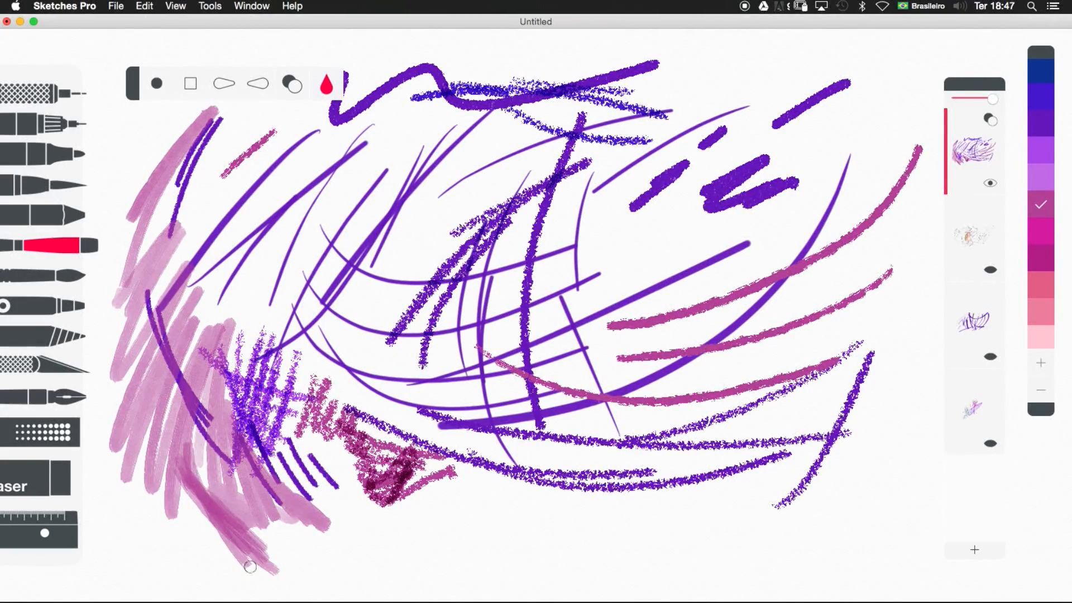
pyautogui.moveTo(164, 410); pyautogui.dragTo(206, 546)
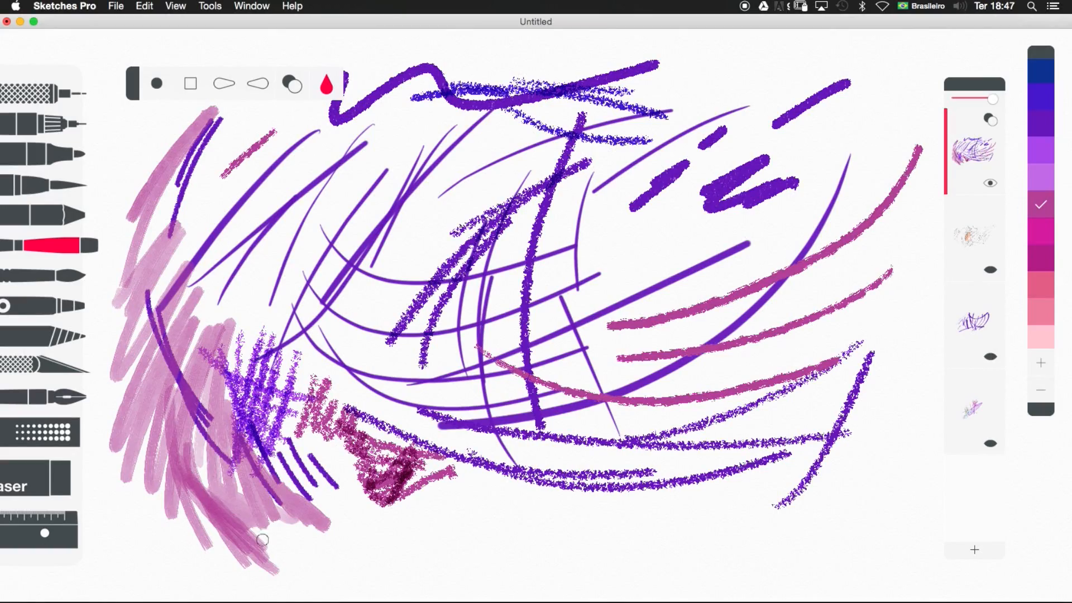
pyautogui.moveTo(165, 493)
pyautogui.mouseDown()
pyautogui.moveTo(164, 449)
pyautogui.moveTo(174, 511)
pyautogui.moveTo(153, 482)
pyautogui.moveTo(137, 357)
pyautogui.moveTo(160, 462)
pyautogui.moveTo(150, 514)
pyautogui.moveTo(127, 469)
pyautogui.moveTo(141, 332)
pyautogui.moveTo(128, 496)
pyautogui.moveTo(121, 379)
pyautogui.mouseUp()
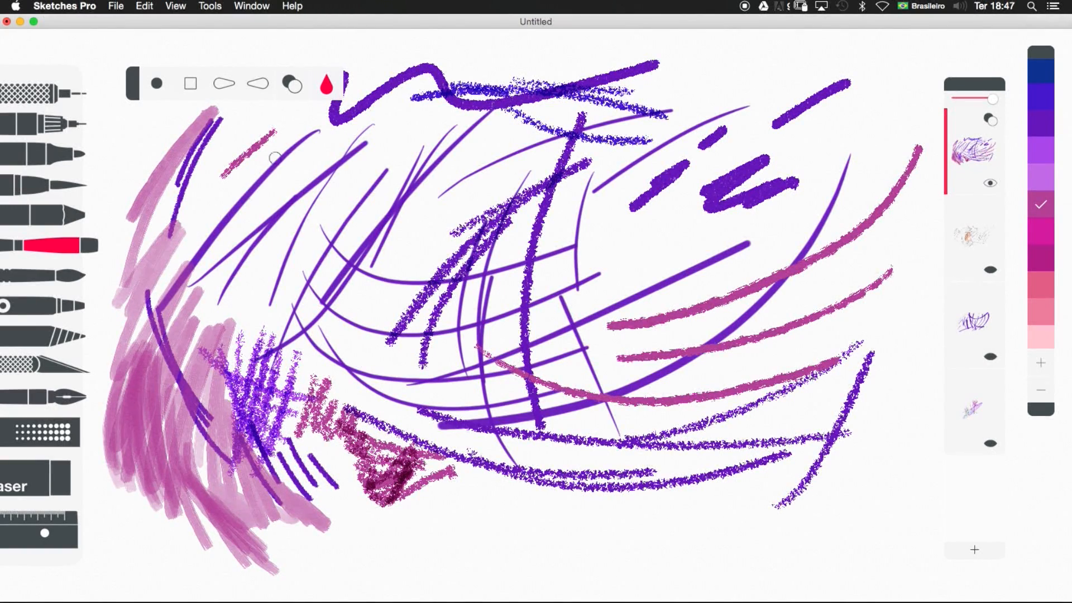
pyautogui.moveTo(150, 258)
pyautogui.mouseDown()
pyautogui.moveTo(165, 201)
pyautogui.moveTo(229, 466)
pyautogui.moveTo(157, 279)
pyautogui.moveTo(183, 292)
pyautogui.mouseUp()
# Step: Toggle the acrylic brush's blend mode and draw steep strokes crossing the upper part of the magenta hatching
pyautogui.click(294, 85)
pyautogui.moveTo(117, 230)
pyautogui.mouseDown()
pyautogui.moveTo(132, 399)
pyautogui.moveTo(167, 409)
pyautogui.mouseUp()
pyautogui.moveTo(118, 183); pyautogui.dragTo(155, 373)
pyautogui.moveTo(120, 152); pyautogui.dragTo(154, 268)
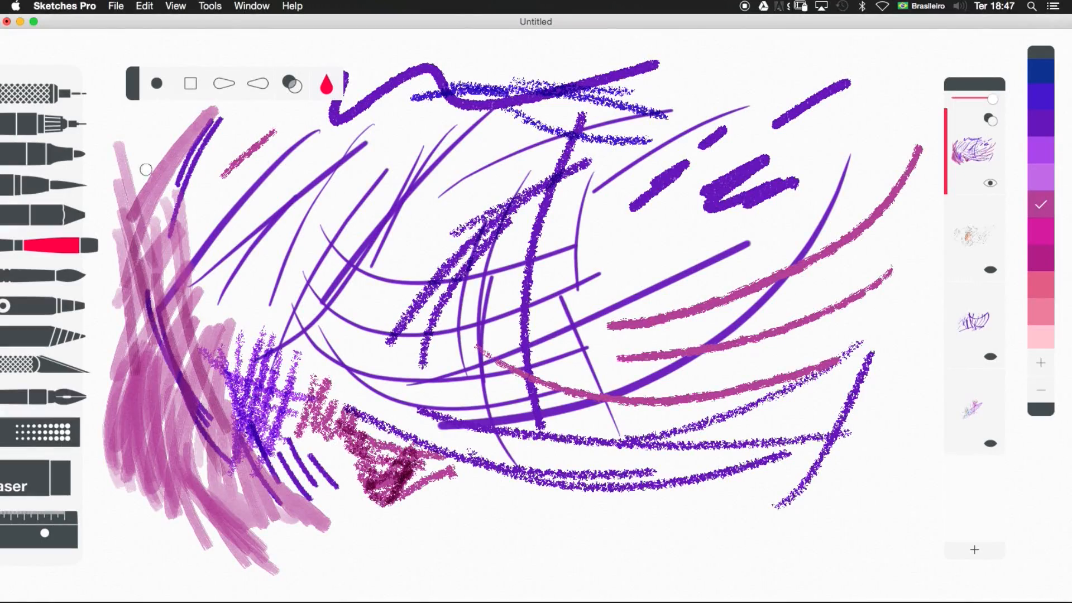
pyautogui.moveTo(123, 114); pyautogui.dragTo(174, 293)
# Step: Return to the square acrylic tip and draw crossing magenta strokes over the violet diagonals and one diagonal meeting the uppermost magenta curve
pyautogui.click(191, 85)
pyautogui.moveTo(248, 144)
pyautogui.mouseDown()
pyautogui.moveTo(261, 305)
pyautogui.moveTo(418, 142)
pyautogui.mouseUp()
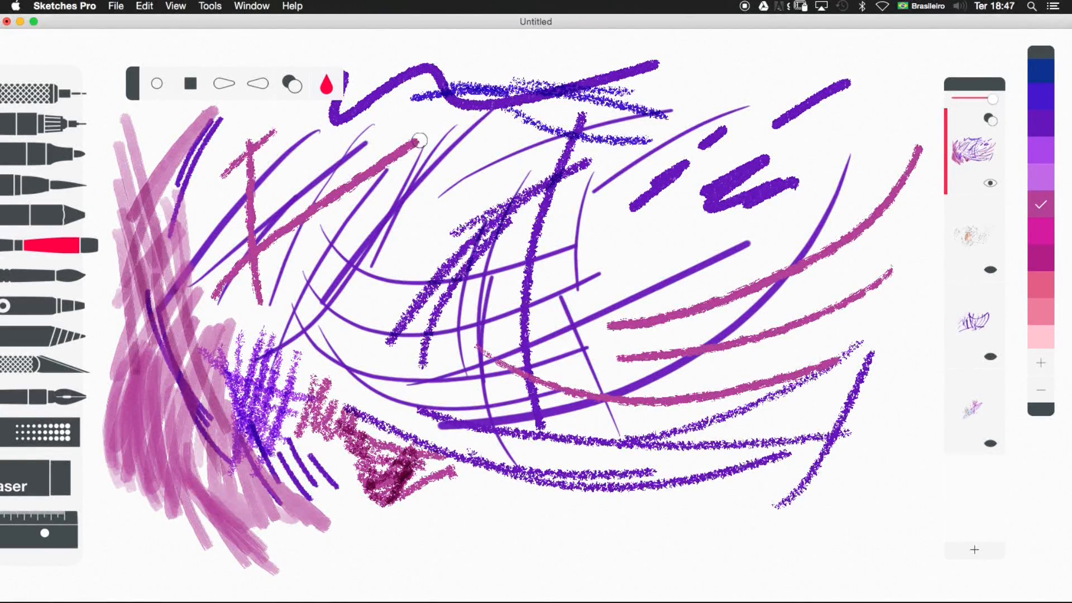
pyautogui.moveTo(297, 166); pyautogui.dragTo(346, 296)
pyautogui.moveTo(341, 148); pyautogui.dragTo(345, 237)
pyautogui.moveTo(362, 147); pyautogui.dragTo(370, 239)
pyautogui.moveTo(385, 115)
pyautogui.mouseDown()
pyautogui.moveTo(373, 262)
pyautogui.moveTo(389, 211)
pyautogui.mouseUp()
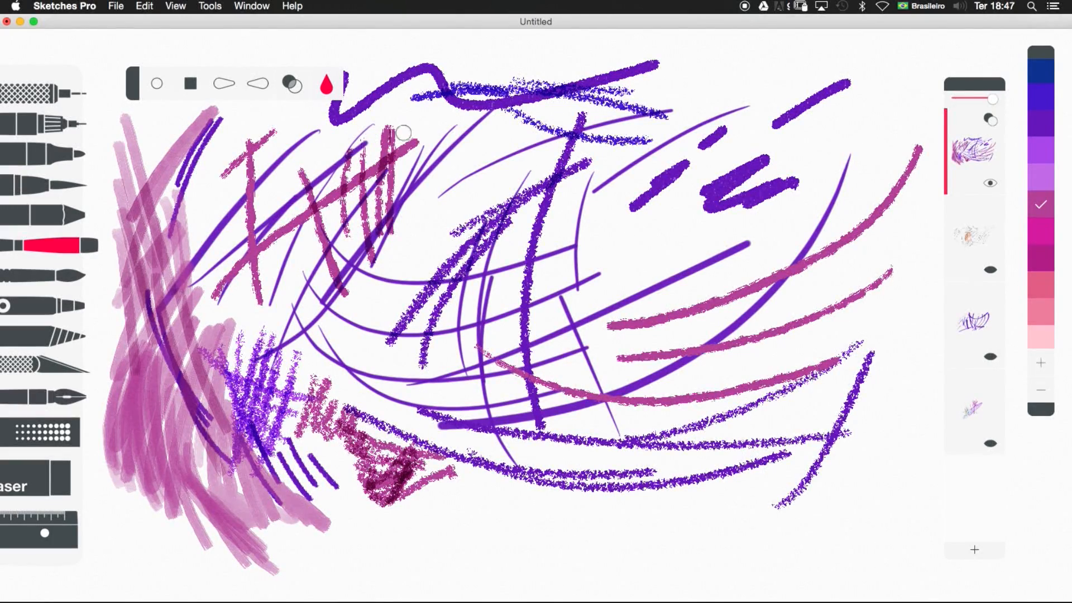
pyautogui.moveTo(400, 114); pyautogui.dragTo(409, 240)
pyautogui.moveTo(222, 120); pyautogui.dragTo(261, 286)
pyautogui.moveTo(330, 320)
pyautogui.mouseDown()
pyautogui.moveTo(259, 145)
pyautogui.moveTo(383, 321)
pyautogui.mouseUp()
pyautogui.moveTo(726, 67); pyautogui.dragTo(918, 152)
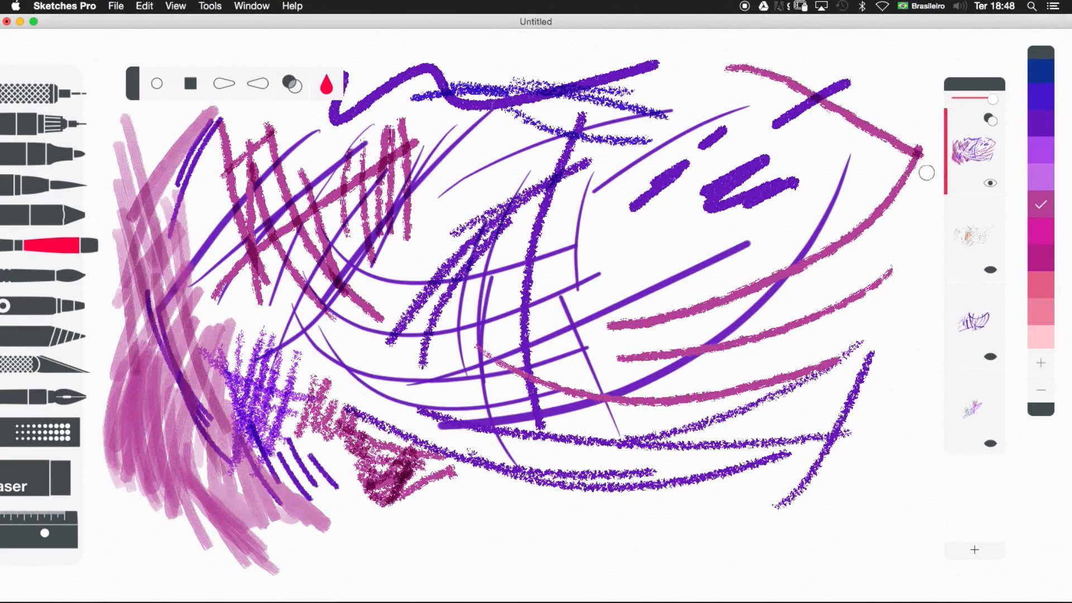
# Step: Add another empty layer above the penbrush, pastel and acrylic drawing
pyautogui.click(972, 550)
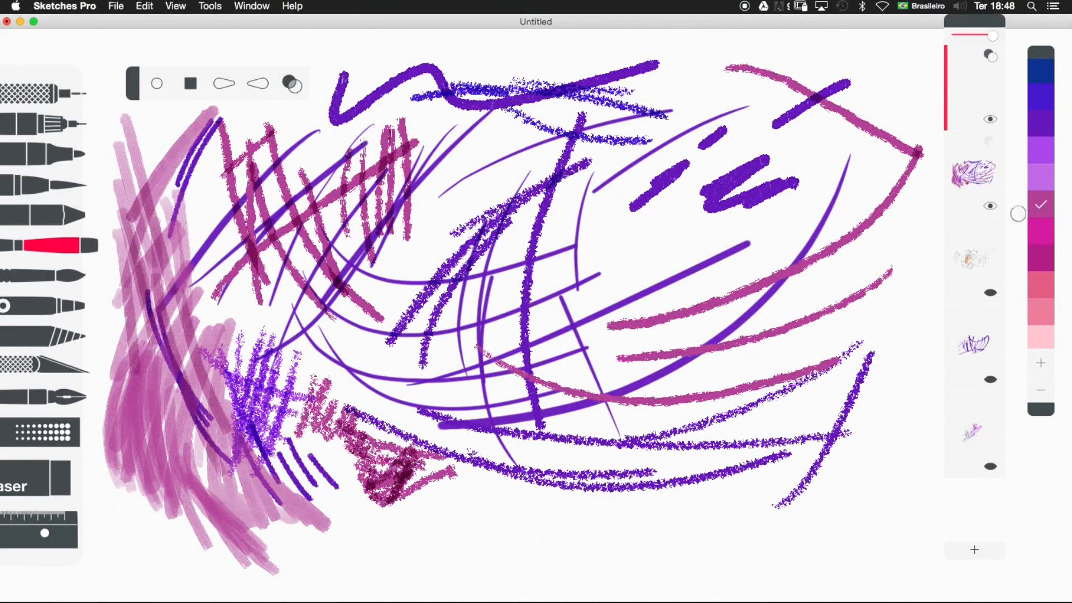
# Step: Hide the previous drawing layer and draw crossing diagonal magenta strokes on the new layer with the square acrylic tip
pyautogui.moveTo(308, 124)
pyautogui.mouseDown()
pyautogui.moveTo(247, 328)
pyautogui.moveTo(339, 162)
pyautogui.moveTo(222, 308)
pyautogui.moveTo(399, 164)
pyautogui.mouseUp()
pyautogui.moveTo(438, 121)
pyautogui.mouseDown()
pyautogui.moveTo(234, 303)
pyautogui.moveTo(399, 184)
pyautogui.moveTo(327, 246)
pyautogui.mouseUp()
# Step: Switch the acrylic brush to the first tapered tip and build up curved, crossing magenta strokes across the middle of the canvas
pyautogui.click(224, 84)
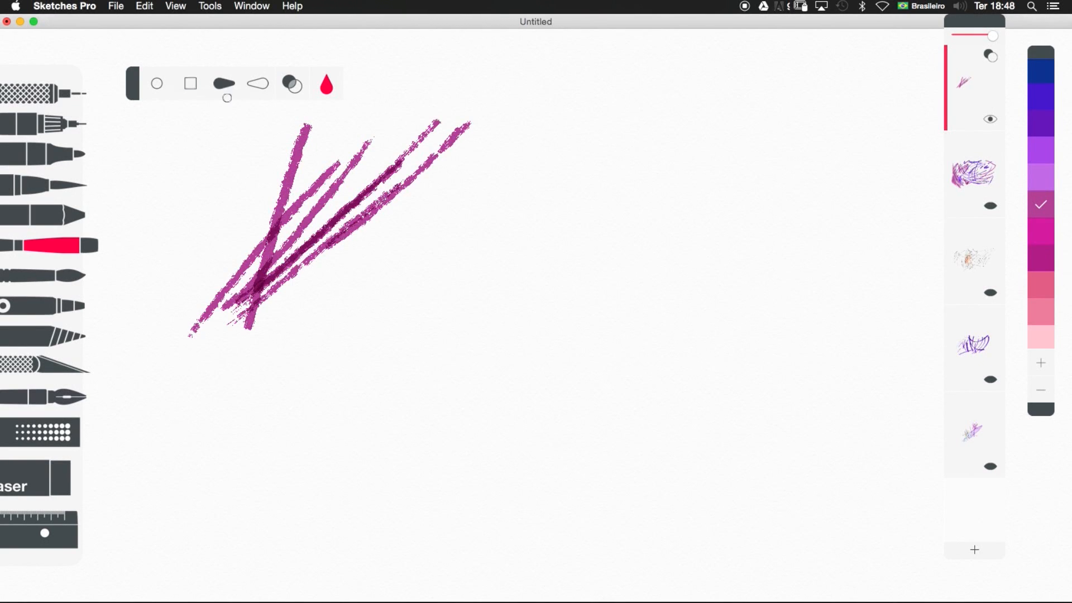
pyautogui.moveTo(344, 435)
pyautogui.mouseDown()
pyautogui.moveTo(499, 206)
pyautogui.moveTo(419, 346)
pyautogui.mouseUp()
pyautogui.moveTo(409, 479); pyautogui.dragTo(505, 207)
pyautogui.moveTo(438, 515)
pyautogui.mouseDown()
pyautogui.moveTo(414, 399)
pyautogui.moveTo(512, 229)
pyautogui.mouseUp()
pyautogui.moveTo(577, 189)
pyautogui.mouseDown()
pyautogui.moveTo(557, 198)
pyautogui.moveTo(440, 456)
pyautogui.mouseUp()
pyautogui.moveTo(495, 493)
pyautogui.mouseDown()
pyautogui.moveTo(490, 447)
pyautogui.moveTo(514, 230)
pyautogui.mouseUp()
pyautogui.moveTo(553, 197)
pyautogui.mouseDown()
pyautogui.moveTo(455, 427)
pyautogui.moveTo(550, 197)
pyautogui.mouseUp()
pyautogui.moveTo(612, 153)
pyautogui.mouseDown()
pyautogui.moveTo(449, 367)
pyautogui.moveTo(571, 178)
pyautogui.moveTo(424, 345)
pyautogui.mouseUp()
pyautogui.moveTo(405, 399)
pyautogui.mouseDown()
pyautogui.moveTo(591, 178)
pyautogui.moveTo(416, 333)
pyautogui.mouseUp()
pyautogui.moveTo(387, 371)
pyautogui.mouseDown()
pyautogui.moveTo(553, 200)
pyautogui.moveTo(376, 318)
pyautogui.moveTo(464, 241)
pyautogui.moveTo(592, 181)
pyautogui.mouseUp()
pyautogui.moveTo(366, 399)
pyautogui.mouseDown()
pyautogui.moveTo(384, 363)
pyautogui.moveTo(520, 232)
pyautogui.moveTo(576, 223)
pyautogui.mouseUp()
pyautogui.moveTo(574, 233); pyautogui.dragTo(509, 369)
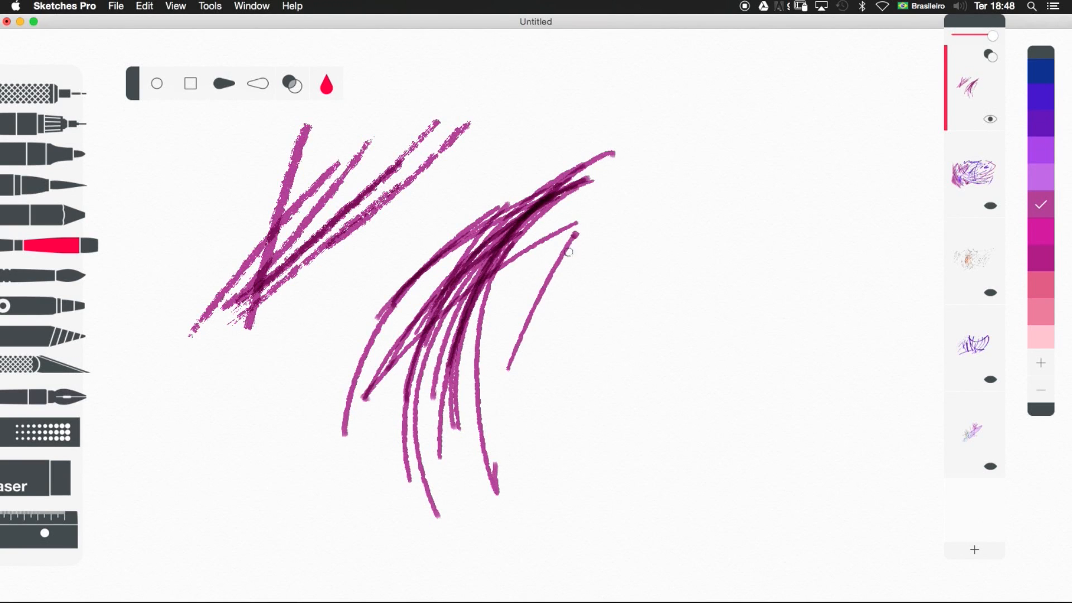
pyautogui.moveTo(630, 183); pyautogui.dragTo(473, 394)
pyautogui.moveTo(691, 164)
pyautogui.mouseDown()
pyautogui.moveTo(625, 232)
pyautogui.moveTo(398, 387)
pyautogui.moveTo(569, 282)
pyautogui.mouseUp()
pyautogui.moveTo(318, 372); pyautogui.dragTo(539, 307)
# Step: Switch to the second tapered acrylic tip and draw long curves and crossing diagonals beside the dense stroke bundle
pyautogui.click(258, 84)
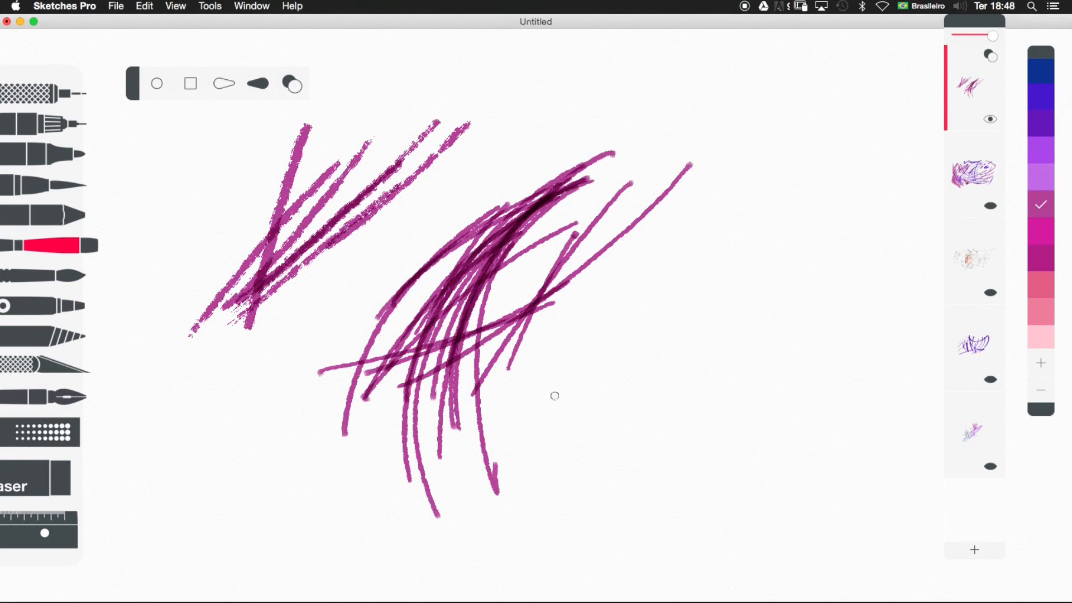
pyautogui.moveTo(549, 392); pyautogui.dragTo(560, 197)
pyautogui.moveTo(629, 122); pyautogui.dragTo(611, 468)
pyautogui.moveTo(718, 544)
pyautogui.mouseDown()
pyautogui.moveTo(647, 337)
pyautogui.moveTo(673, 242)
pyautogui.mouseUp()
pyautogui.moveTo(603, 470); pyautogui.dragTo(600, 243)
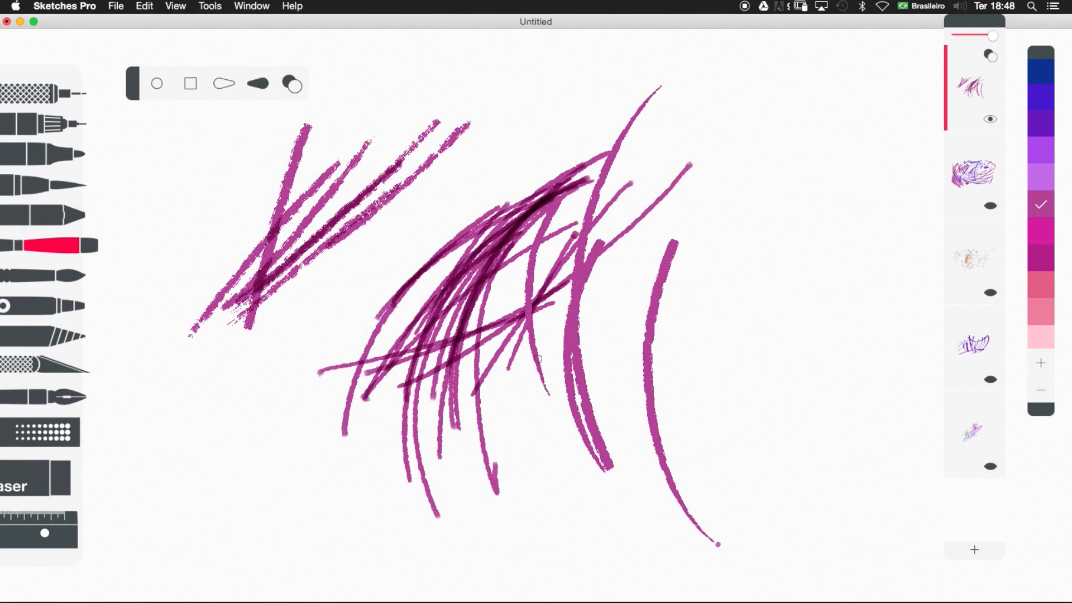
pyautogui.moveTo(590, 463); pyautogui.dragTo(624, 289)
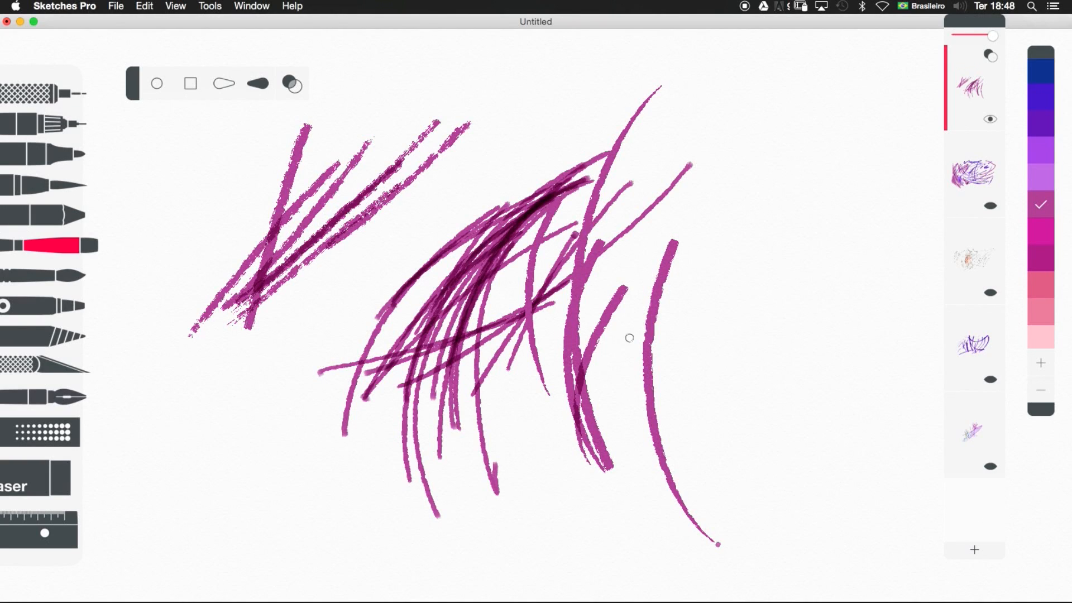
pyautogui.moveTo(672, 245)
pyautogui.mouseDown()
pyautogui.moveTo(564, 425)
pyautogui.moveTo(762, 248)
pyautogui.mouseUp()
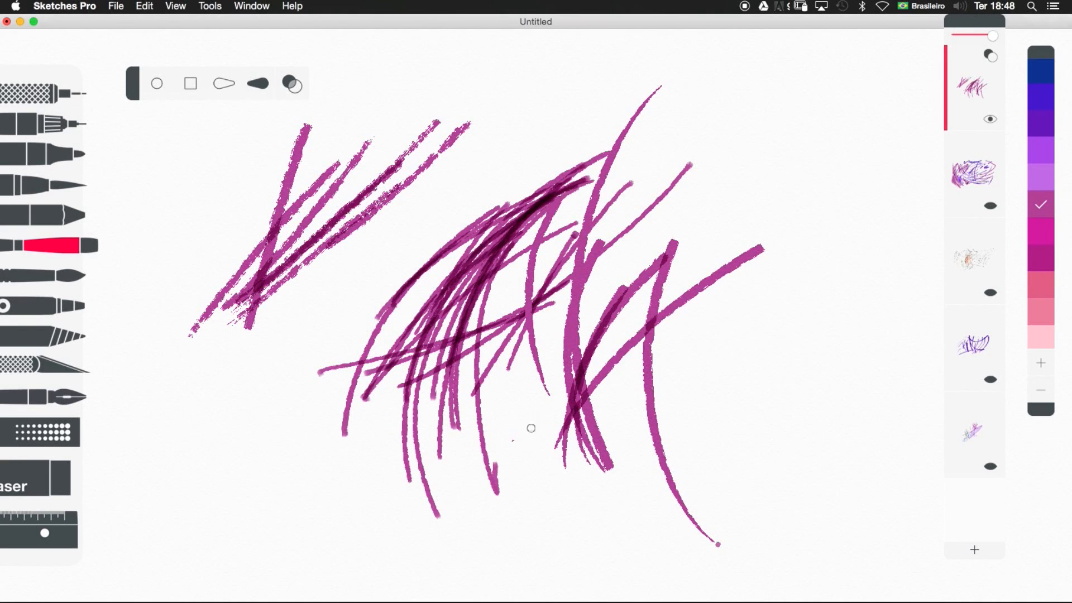
pyautogui.moveTo(516, 437); pyautogui.dragTo(721, 284)
pyautogui.moveTo(501, 355); pyautogui.dragTo(678, 303)
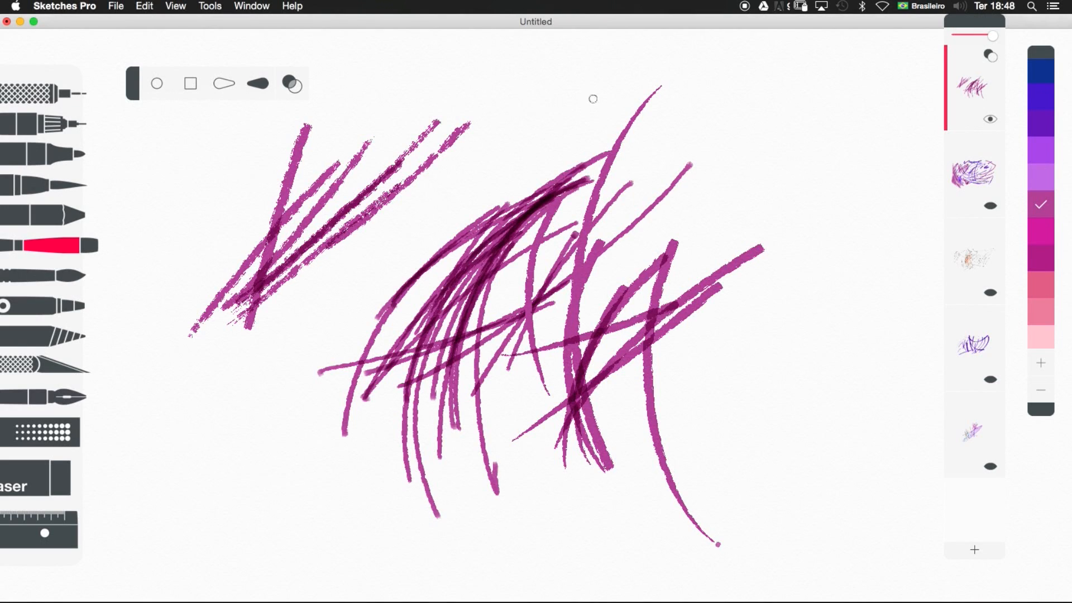
# Step: Draw separate short tapered magenta curves above the existing strokes and along the canvas's right part
pyautogui.moveTo(389, 120); pyautogui.dragTo(484, 69)
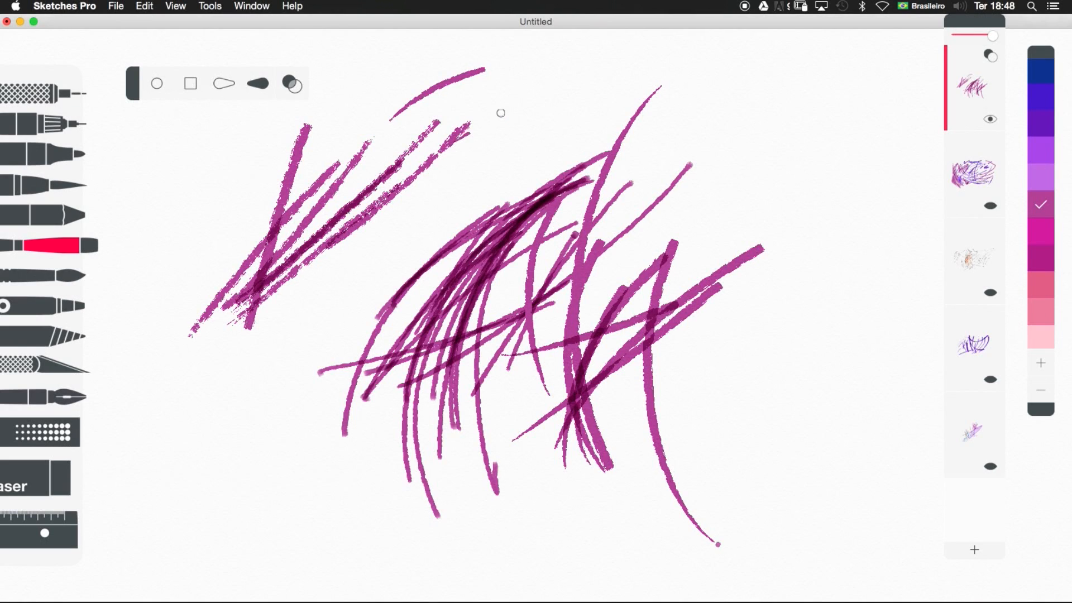
pyautogui.moveTo(467, 134); pyautogui.dragTo(541, 98)
pyautogui.moveTo(625, 55); pyautogui.dragTo(520, 161)
pyautogui.moveTo(740, 51); pyautogui.dragTo(687, 191)
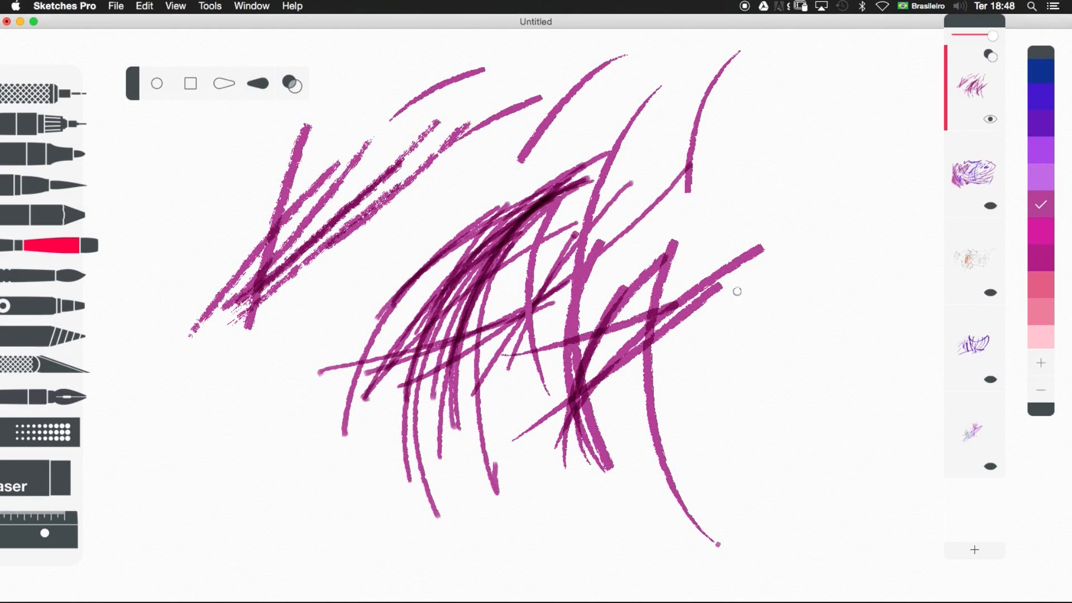
pyautogui.moveTo(784, 290); pyautogui.dragTo(763, 152)
pyautogui.moveTo(812, 84)
pyautogui.mouseDown()
pyautogui.moveTo(778, 217)
pyautogui.moveTo(795, 292)
pyautogui.moveTo(846, 141)
pyautogui.mouseUp()
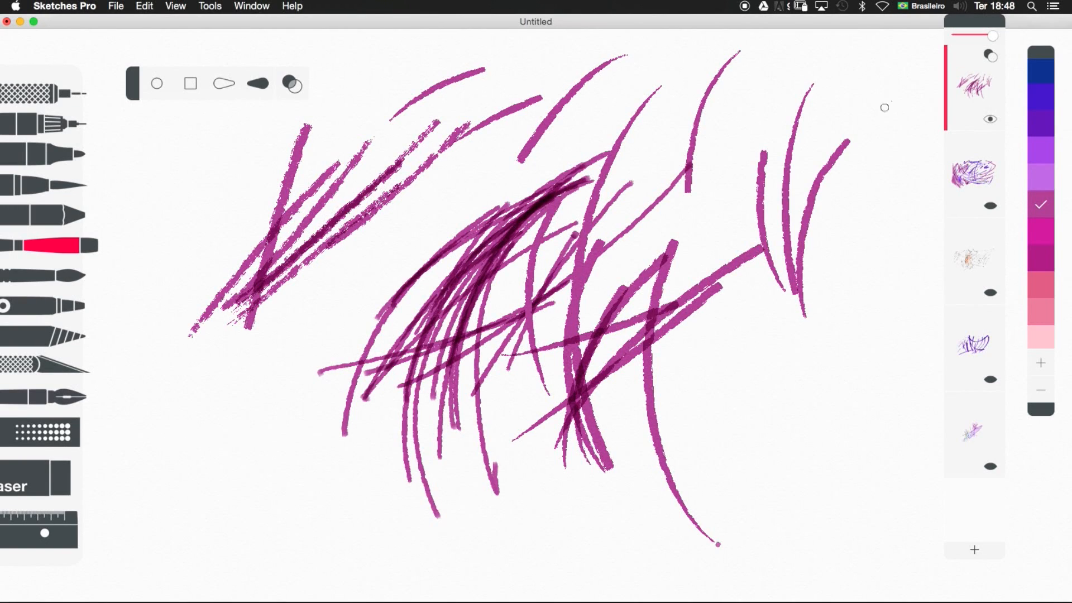
pyautogui.moveTo(890, 102); pyautogui.dragTo(814, 271)
pyautogui.moveTo(809, 407); pyautogui.dragTo(811, 341)
# Step: Return to the first tapered acrylic tip and draw a fan of crossing curves at the canvas's upper right
pyautogui.click(223, 84)
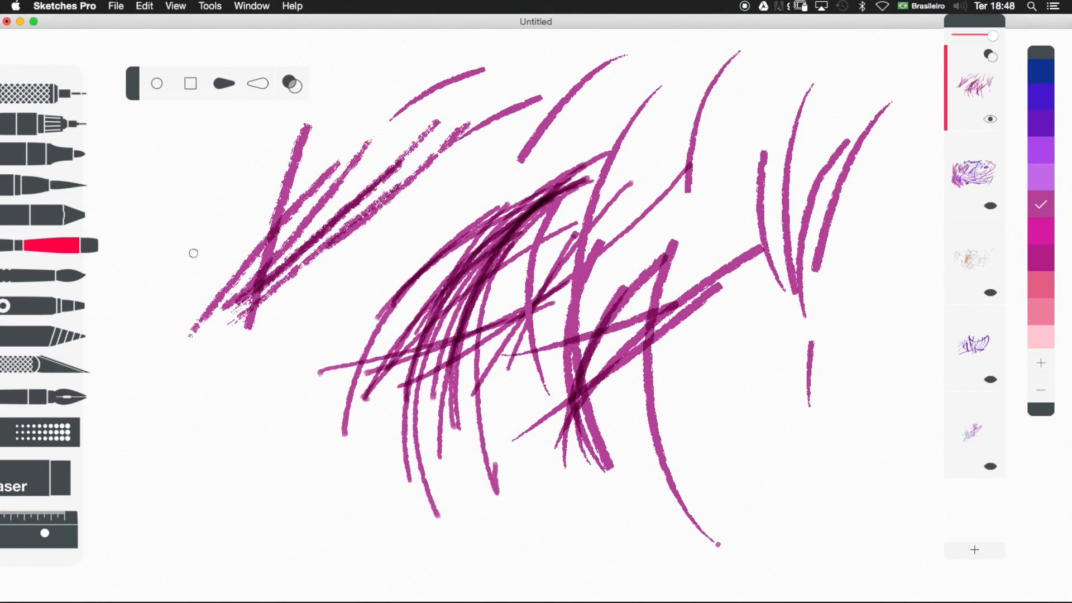
pyautogui.moveTo(754, 55); pyautogui.dragTo(691, 219)
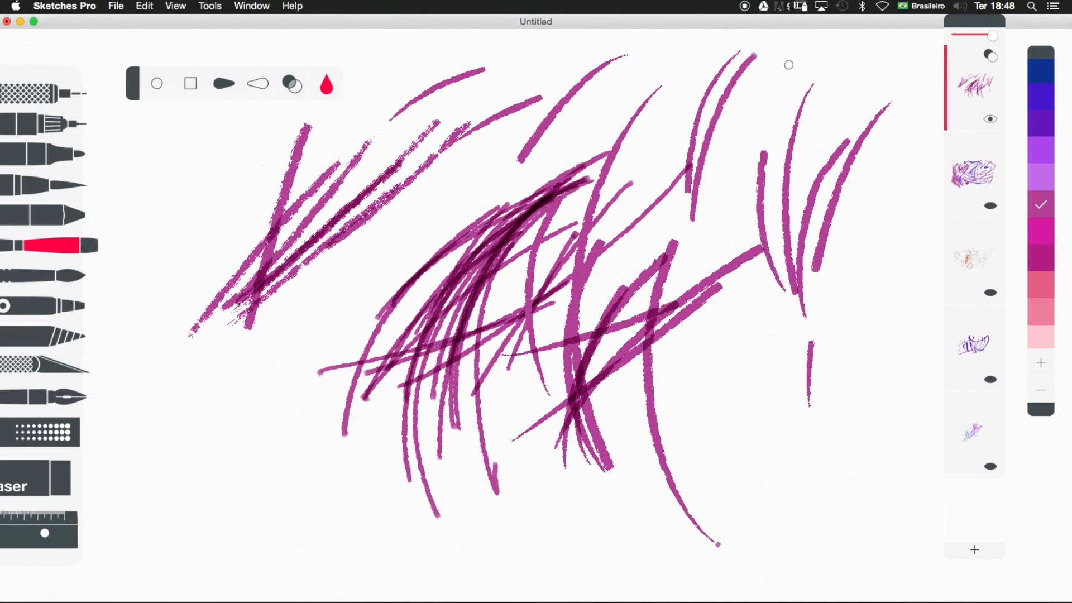
pyautogui.moveTo(793, 56); pyautogui.dragTo(698, 233)
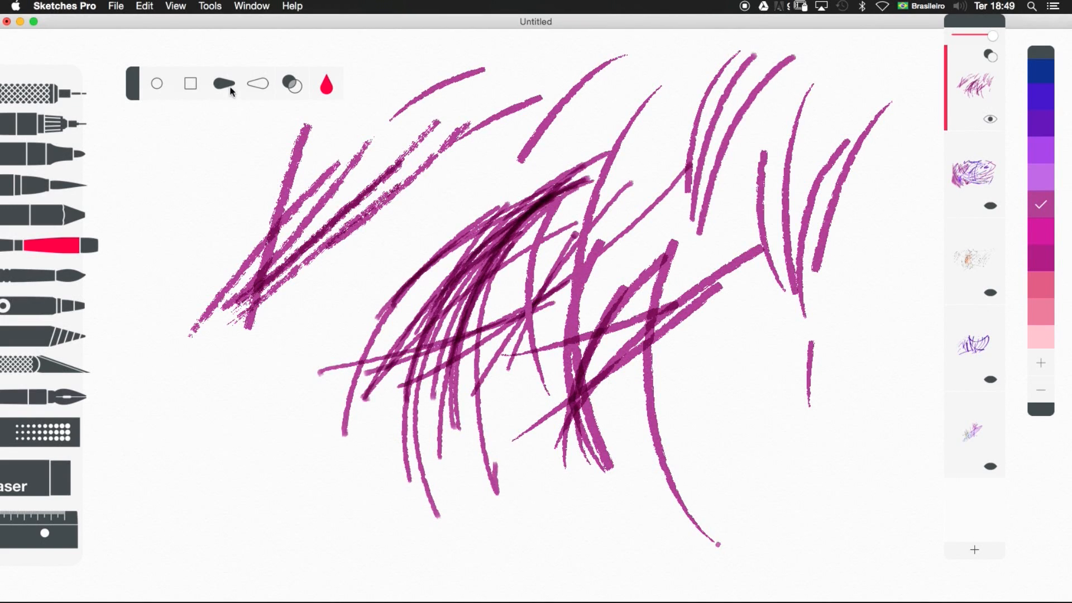
pyautogui.moveTo(823, 56); pyautogui.dragTo(641, 252)
pyautogui.moveTo(889, 66)
pyautogui.mouseDown()
pyautogui.moveTo(820, 88)
pyautogui.moveTo(660, 175)
pyautogui.mouseUp()
# Step: Use the second tapered acrylic tip again to draw diagonal strokes across and below the curves on the canvas's right side
pyautogui.click(262, 88)
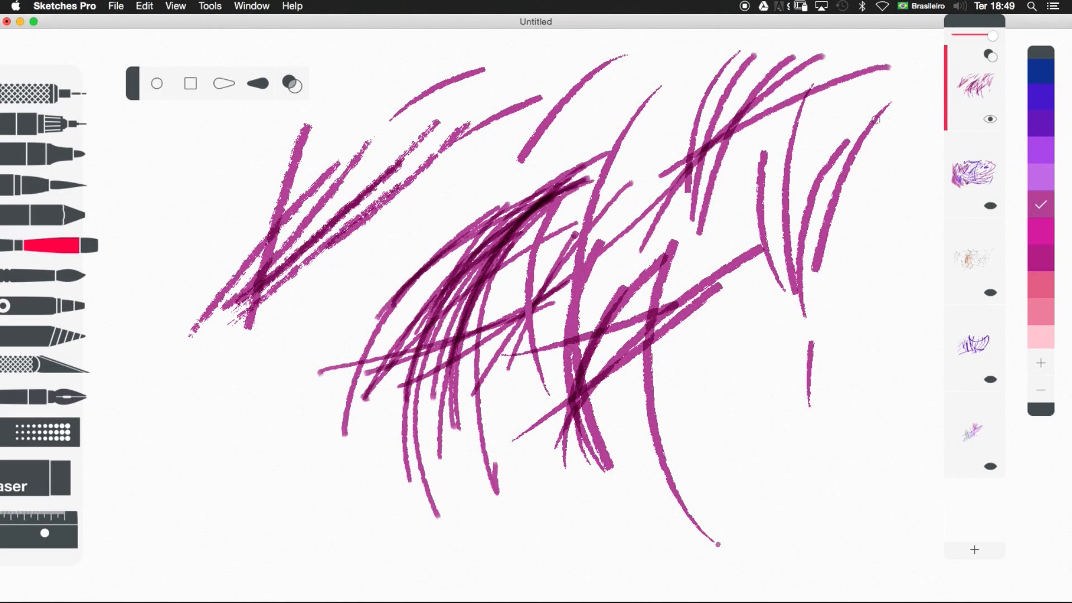
pyautogui.moveTo(890, 109); pyautogui.dragTo(773, 162)
pyautogui.moveTo(728, 260)
pyautogui.mouseDown()
pyautogui.moveTo(886, 174)
pyautogui.moveTo(809, 263)
pyautogui.mouseUp()
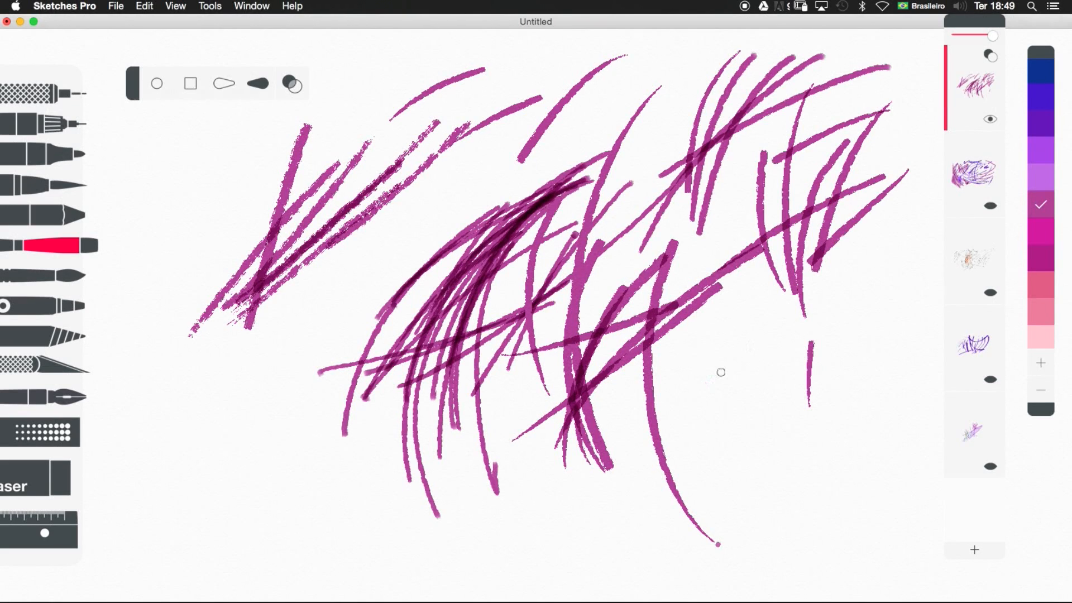
pyautogui.moveTo(704, 383); pyautogui.dragTo(844, 272)
pyautogui.moveTo(914, 220); pyautogui.dragTo(741, 358)
pyautogui.moveTo(695, 431); pyautogui.dragTo(904, 272)
pyautogui.moveTo(904, 273); pyautogui.dragTo(725, 445)
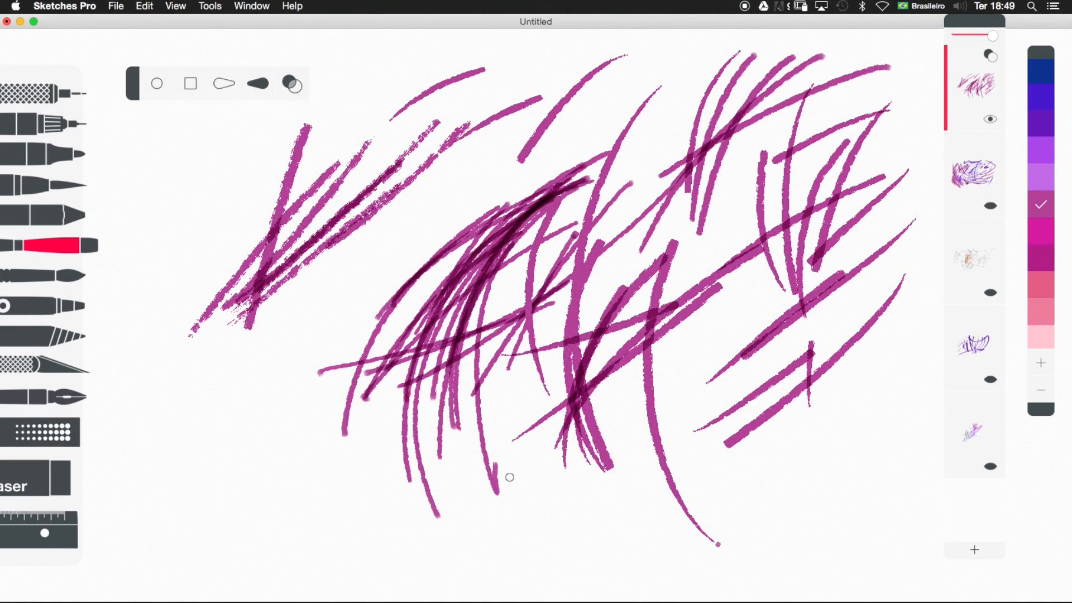
# Step: Prepare a new layer set to Multiply mode for the Watercolor brush, with the magenta acrylic layer hidden
pyautogui.click(974, 550)
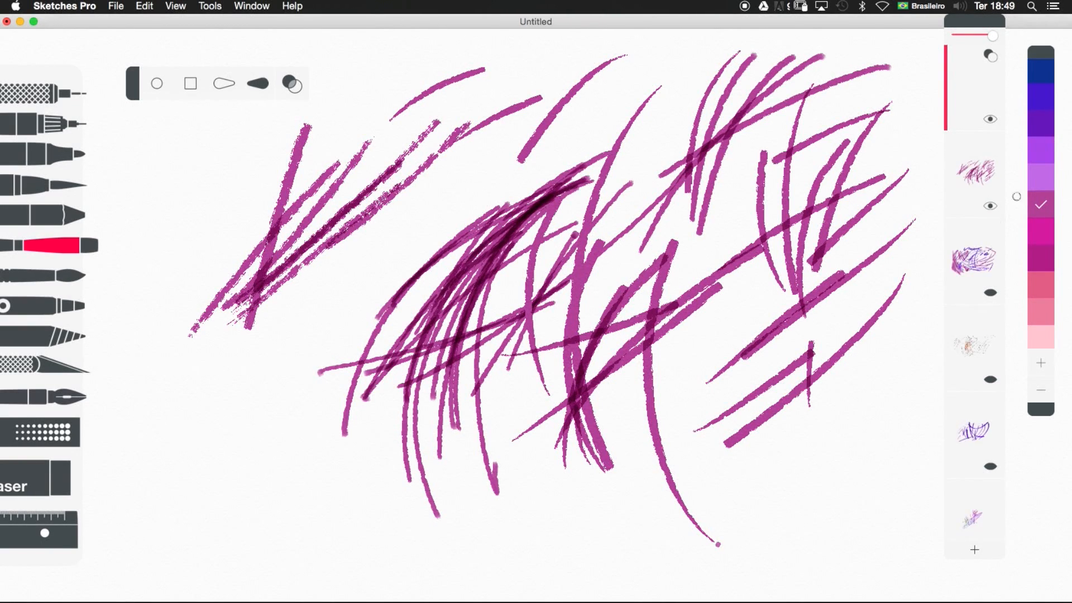
pyautogui.click(990, 207)
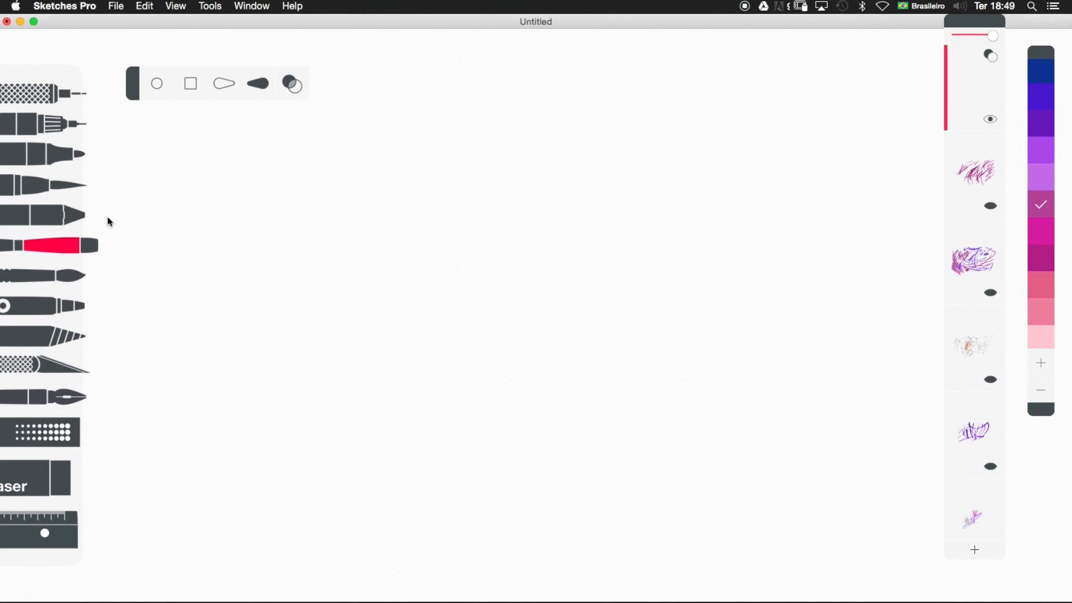
pyautogui.click(62, 274)
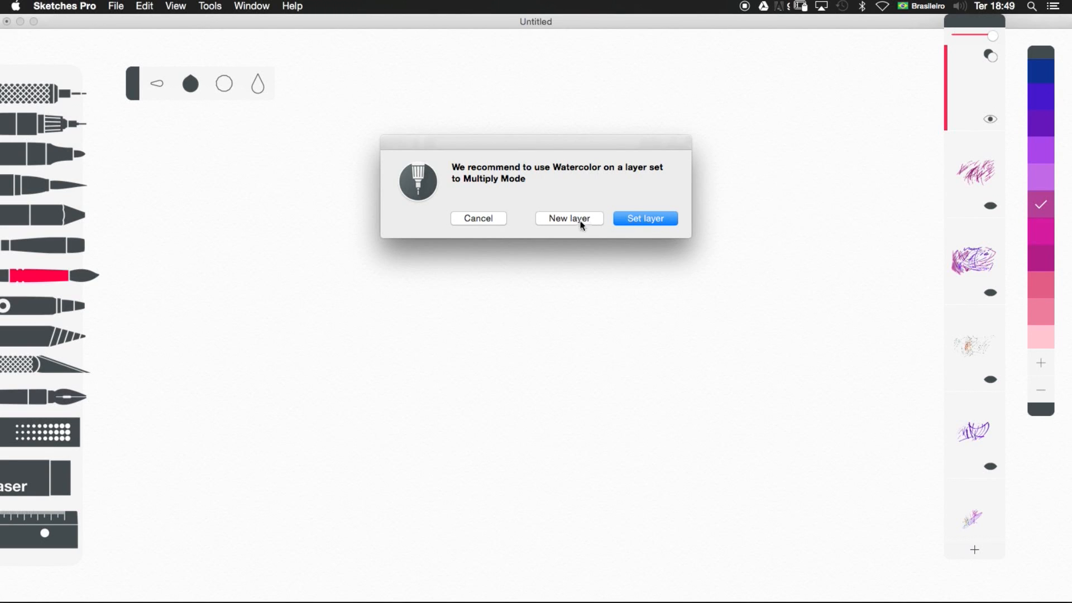
pyautogui.click(669, 218)
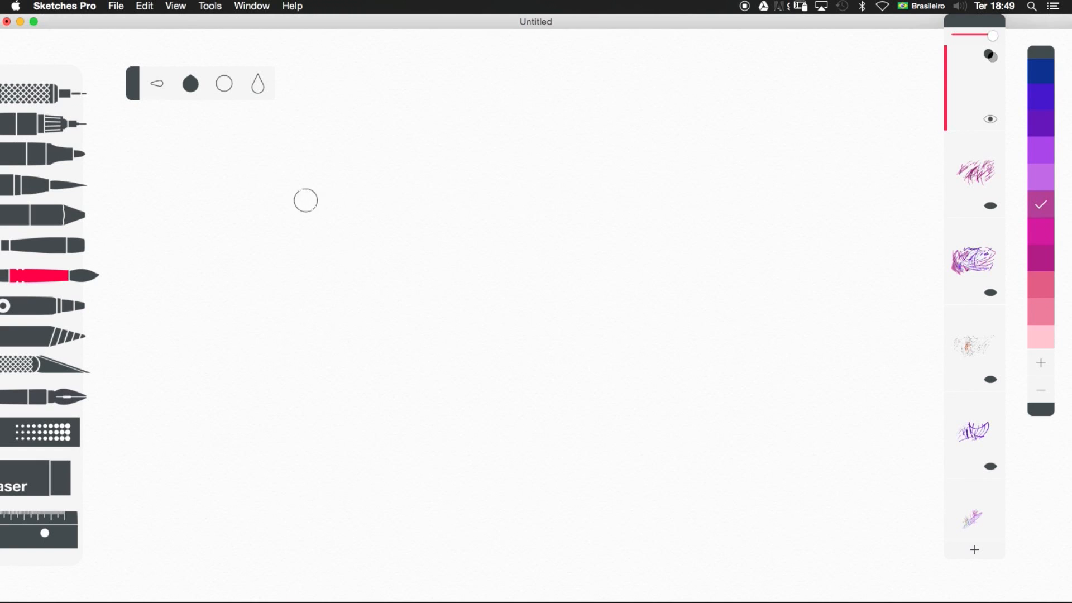
# Step: Paint broad pale magenta watercolor strokes diagonally across the canvas, with a wet overlapping patch near their lower end
pyautogui.moveTo(350, 139); pyautogui.dragTo(226, 341)
pyautogui.moveTo(245, 302)
pyautogui.mouseDown()
pyautogui.moveTo(480, 89)
pyautogui.moveTo(242, 339)
pyautogui.moveTo(533, 83)
pyautogui.moveTo(427, 174)
pyautogui.moveTo(222, 394)
pyautogui.moveTo(562, 98)
pyautogui.moveTo(292, 354)
pyautogui.moveTo(505, 151)
pyautogui.moveTo(291, 325)
pyautogui.moveTo(280, 392)
pyautogui.moveTo(557, 177)
pyautogui.moveTo(254, 391)
pyautogui.moveTo(553, 212)
pyautogui.mouseUp()
pyautogui.moveTo(318, 372)
pyautogui.mouseDown()
pyautogui.moveTo(496, 211)
pyautogui.moveTo(287, 366)
pyautogui.moveTo(487, 196)
pyautogui.moveTo(292, 367)
pyautogui.mouseUp()
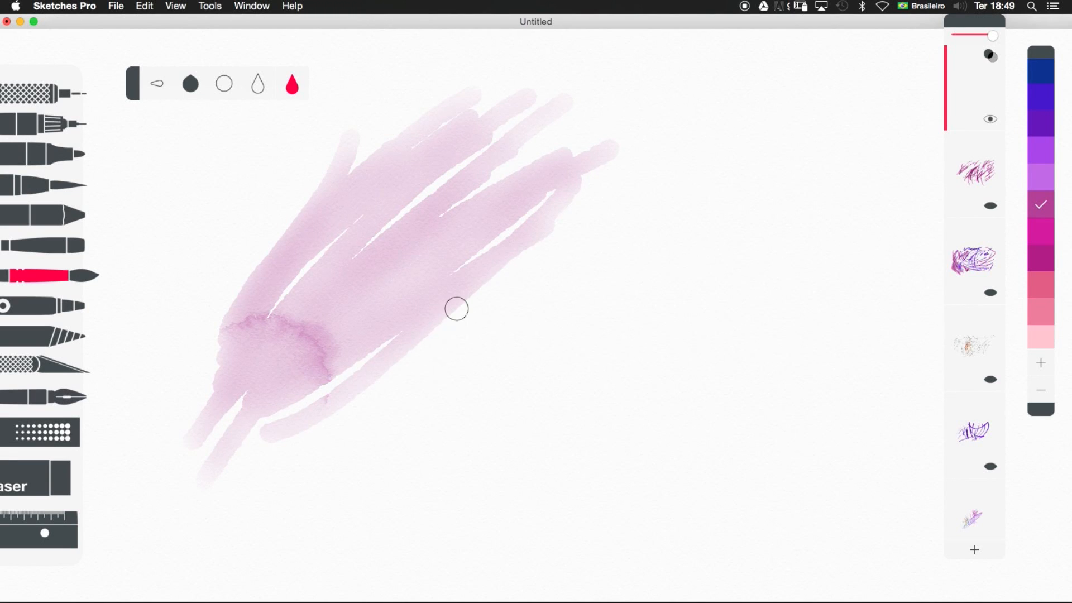
# Step: Dab overlapping watercolor spots along the lower edge of the pale wash and deepen the color beside them
pyautogui.click(461, 335)
pyautogui.click(483, 321)
pyautogui.moveTo(383, 276); pyautogui.dragTo(415, 293)
pyautogui.click(489, 266)
pyautogui.click(441, 371)
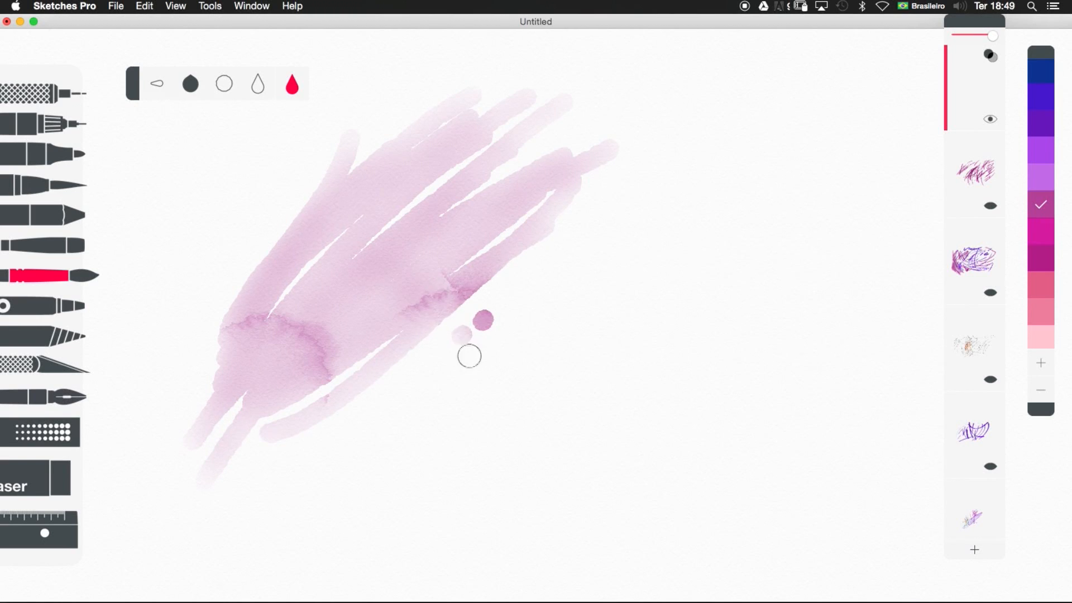
pyautogui.click(450, 349)
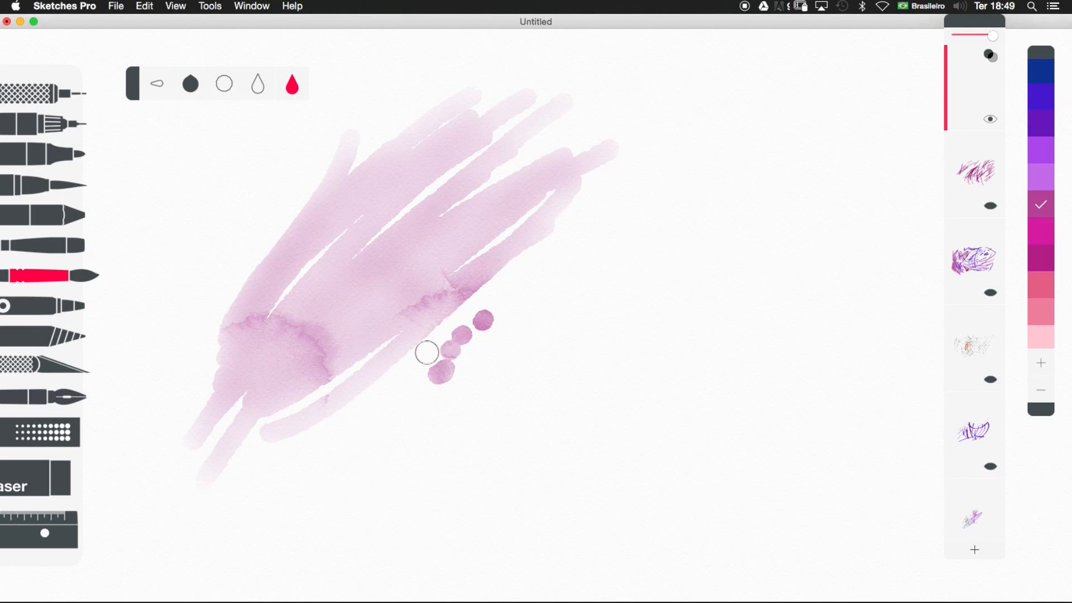
pyautogui.click(441, 336)
# Step: Paint diagonal washes over the dabbed spots and a large rounded watercolor patch to their right
pyautogui.moveTo(362, 420)
pyautogui.mouseDown()
pyautogui.moveTo(553, 223)
pyautogui.moveTo(375, 412)
pyautogui.moveTo(595, 229)
pyautogui.moveTo(370, 439)
pyautogui.moveTo(617, 245)
pyautogui.moveTo(385, 443)
pyautogui.moveTo(598, 282)
pyautogui.moveTo(419, 409)
pyautogui.moveTo(531, 328)
pyautogui.mouseUp()
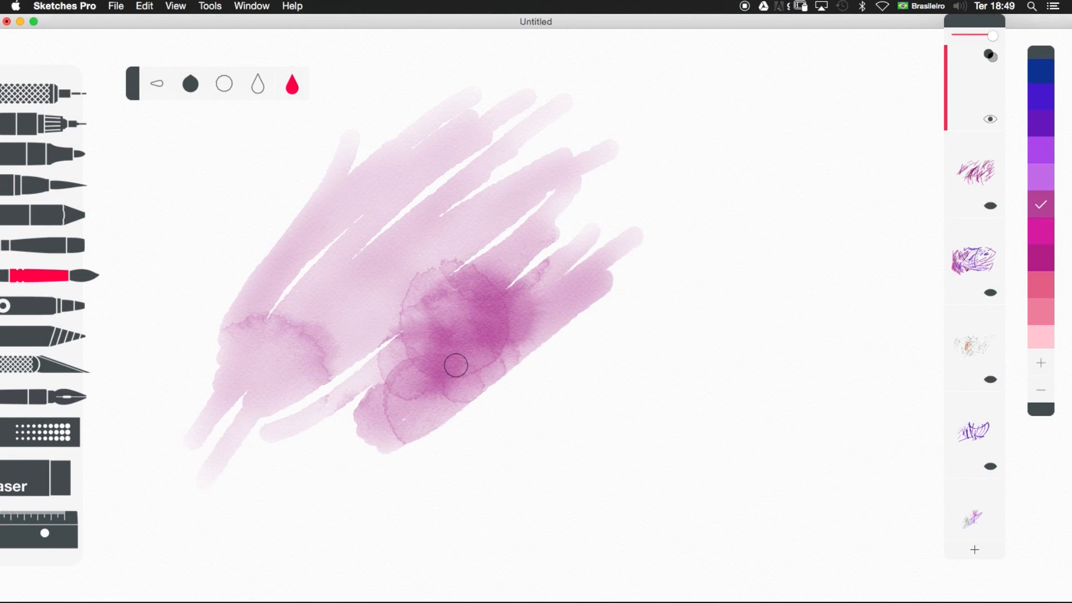
pyautogui.moveTo(574, 220)
pyautogui.mouseDown()
pyautogui.moveTo(543, 254)
pyautogui.moveTo(371, 335)
pyautogui.moveTo(338, 402)
pyautogui.mouseUp()
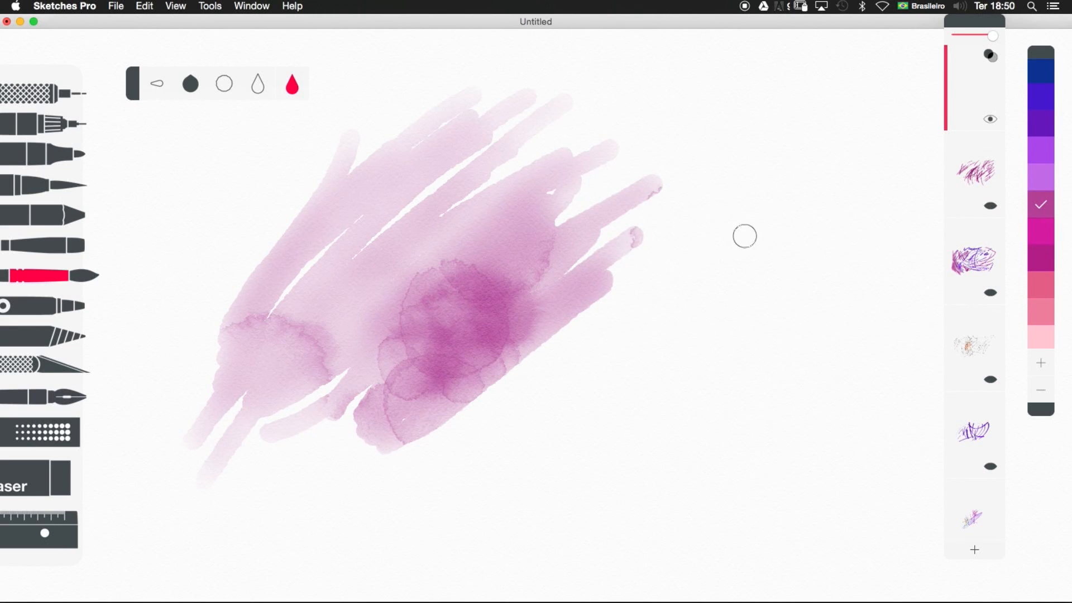
pyautogui.moveTo(663, 168)
pyautogui.mouseDown()
pyautogui.moveTo(607, 291)
pyautogui.moveTo(652, 248)
pyautogui.moveTo(645, 283)
pyautogui.moveTo(727, 175)
pyautogui.moveTo(742, 179)
pyautogui.moveTo(727, 235)
pyautogui.moveTo(779, 203)
pyautogui.moveTo(735, 234)
pyautogui.moveTo(742, 246)
pyautogui.moveTo(742, 229)
pyautogui.moveTo(732, 272)
pyautogui.moveTo(678, 286)
pyautogui.moveTo(633, 252)
pyautogui.moveTo(668, 182)
pyautogui.moveTo(737, 219)
pyautogui.mouseUp()
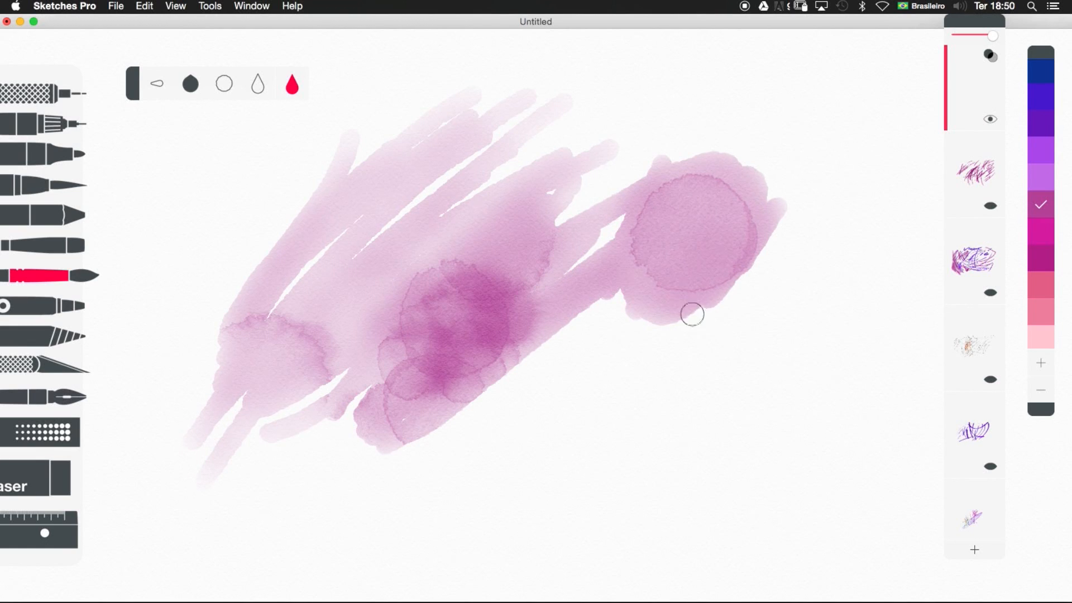
# Step: Draw thin crossing lines beside the wash with the fine watercolor tip and add broad strokes toward the canvas's upper right
pyautogui.click(156, 84)
pyautogui.moveTo(142, 310)
pyautogui.mouseDown()
pyautogui.moveTo(236, 204)
pyautogui.moveTo(351, 129)
pyautogui.moveTo(168, 262)
pyautogui.mouseUp()
pyautogui.moveTo(186, 155); pyautogui.dragTo(196, 506)
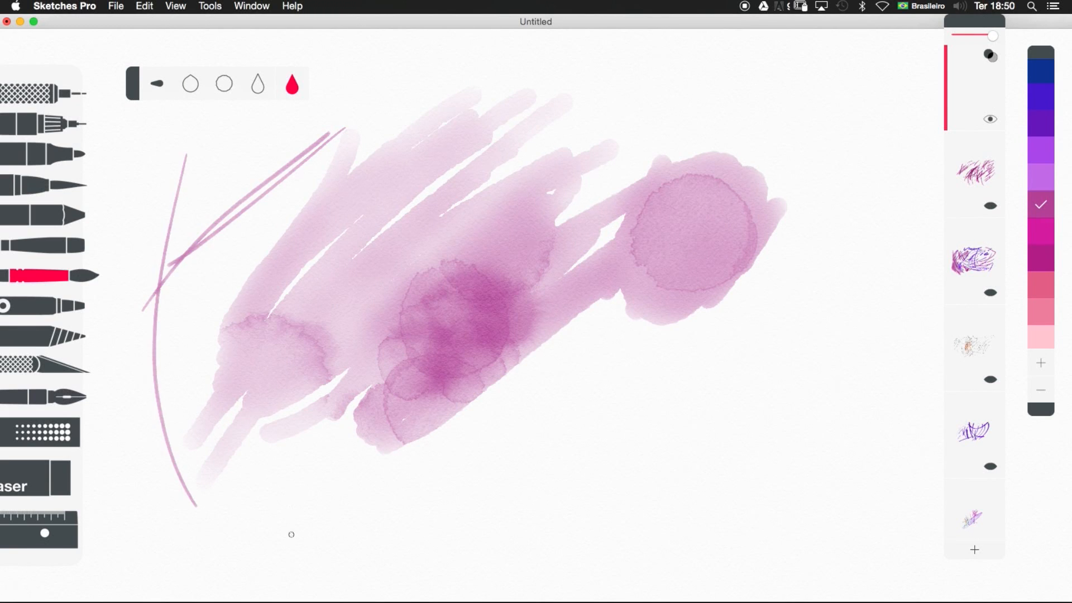
pyautogui.moveTo(217, 180); pyautogui.dragTo(276, 508)
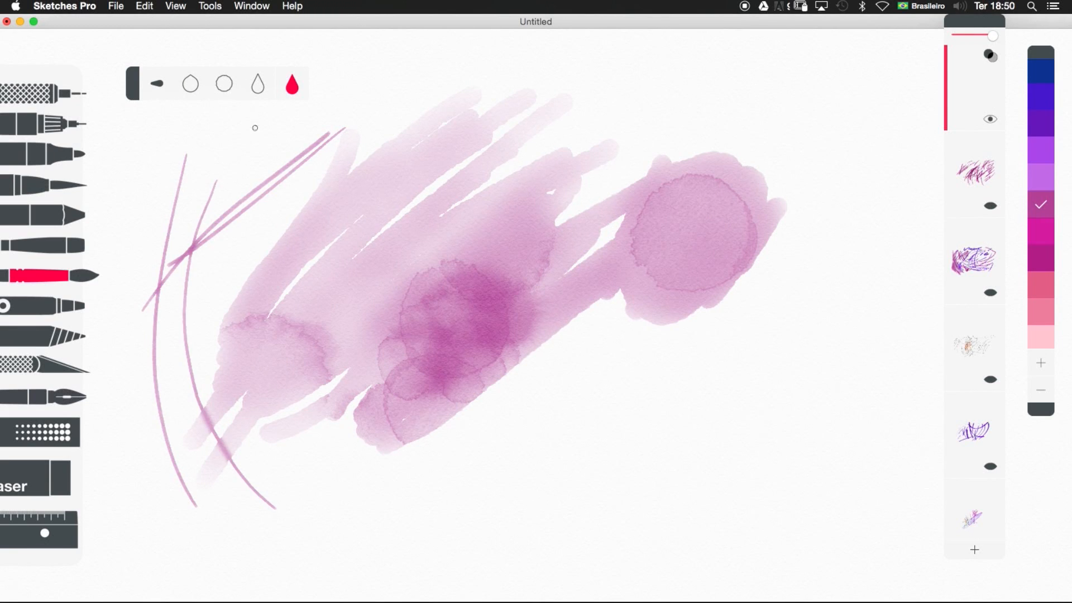
pyautogui.moveTo(564, 189)
pyautogui.mouseDown()
pyautogui.moveTo(701, 134)
pyautogui.moveTo(634, 151)
pyautogui.mouseUp()
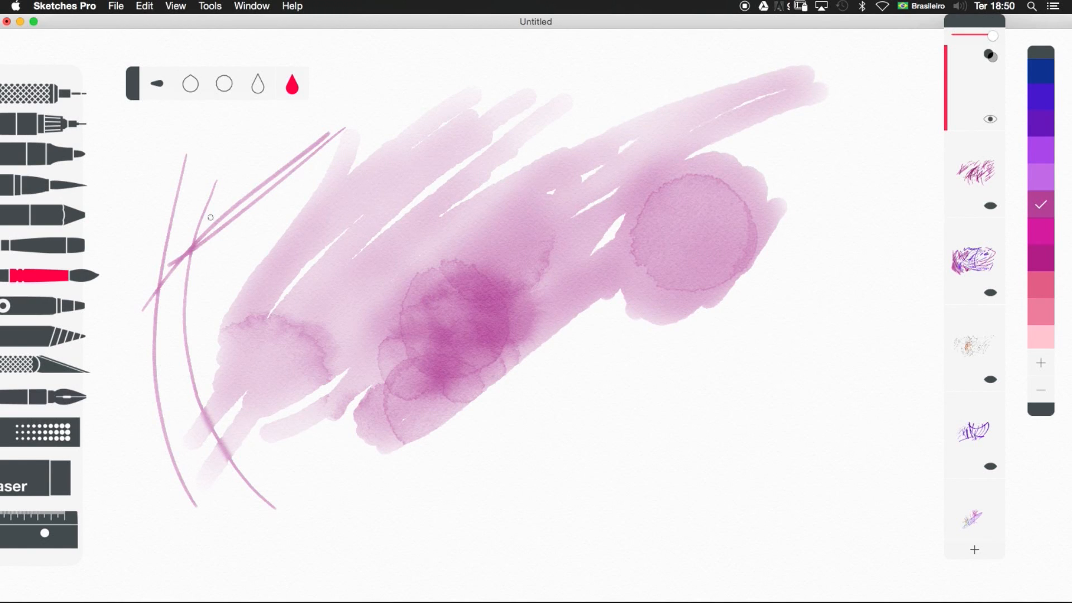
# Step: Add more fine lines across the thin curves and paint looping soft washes in the canvas's lower right
pyautogui.moveTo(216, 117)
pyautogui.mouseDown()
pyautogui.moveTo(188, 250)
pyautogui.moveTo(198, 276)
pyautogui.mouseUp()
pyautogui.moveTo(268, 137); pyautogui.dragTo(178, 343)
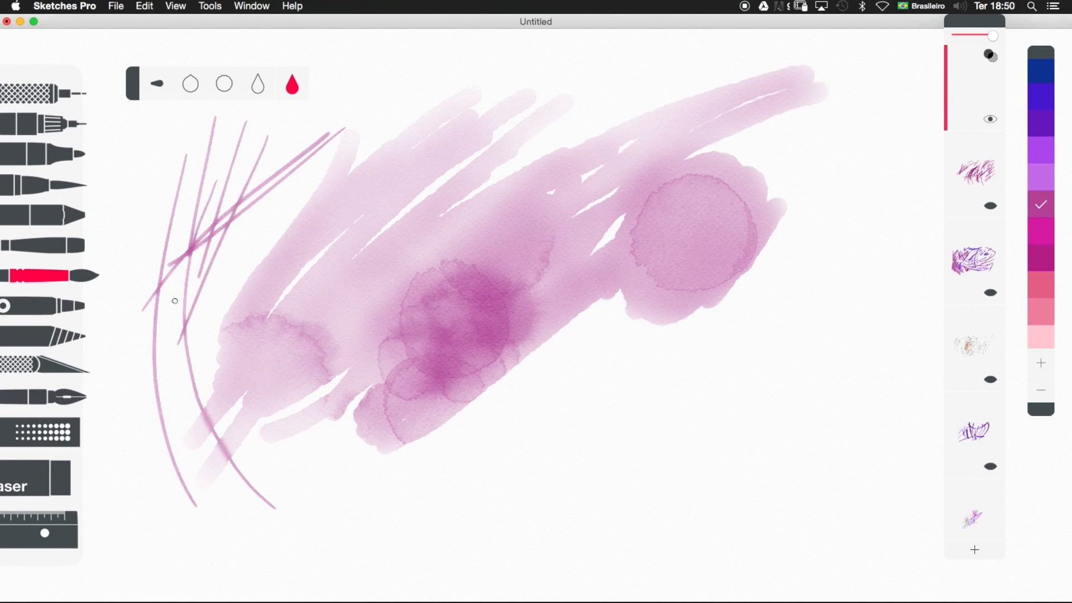
pyautogui.moveTo(162, 381); pyautogui.dragTo(217, 272)
pyautogui.moveTo(575, 454)
pyautogui.mouseDown()
pyautogui.moveTo(637, 367)
pyautogui.moveTo(503, 455)
pyautogui.moveTo(471, 426)
pyautogui.moveTo(714, 479)
pyautogui.moveTo(591, 325)
pyautogui.moveTo(629, 467)
pyautogui.moveTo(809, 418)
pyautogui.moveTo(655, 304)
pyautogui.moveTo(854, 292)
pyautogui.moveTo(681, 383)
pyautogui.moveTo(720, 361)
pyautogui.moveTo(795, 442)
pyautogui.moveTo(751, 320)
pyautogui.moveTo(644, 284)
pyautogui.mouseUp()
# Step: Switch to the drop-shaped watercolor tip and paint long arcs and broad overlapping washes over the upper half of the painting
pyautogui.click(258, 84)
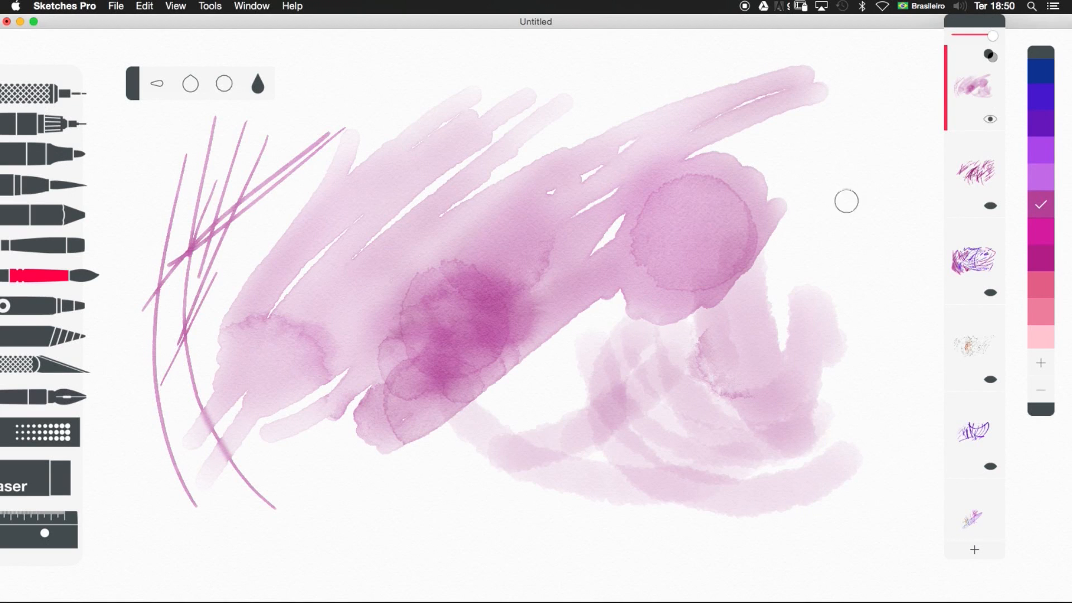
pyautogui.moveTo(883, 122)
pyautogui.mouseDown()
pyautogui.moveTo(559, 347)
pyautogui.moveTo(289, 248)
pyautogui.mouseUp()
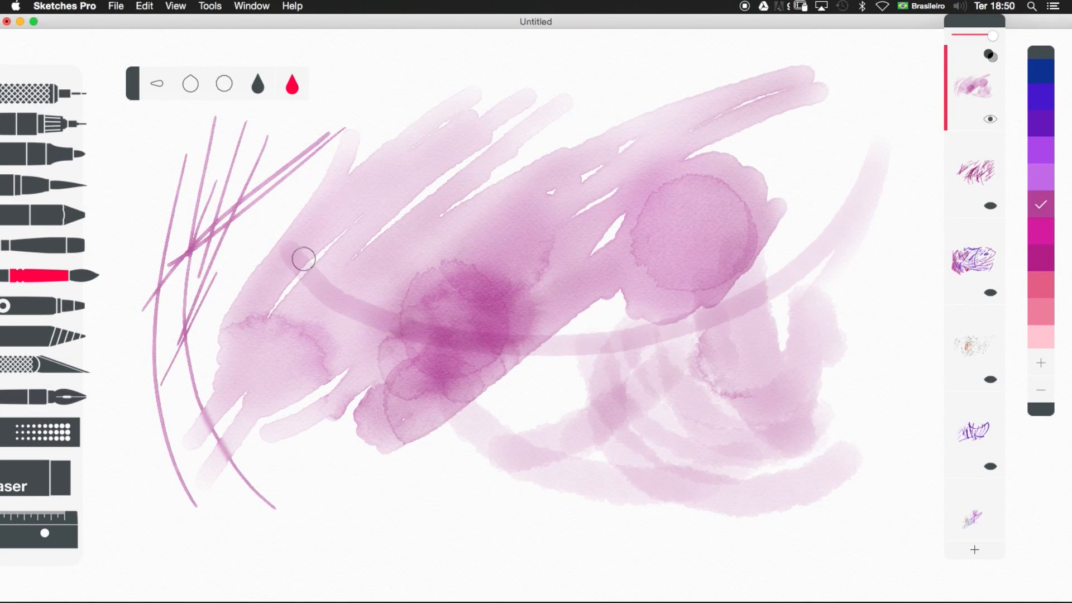
pyautogui.moveTo(844, 158)
pyautogui.mouseDown()
pyautogui.moveTo(578, 329)
pyautogui.moveTo(385, 337)
pyautogui.mouseUp()
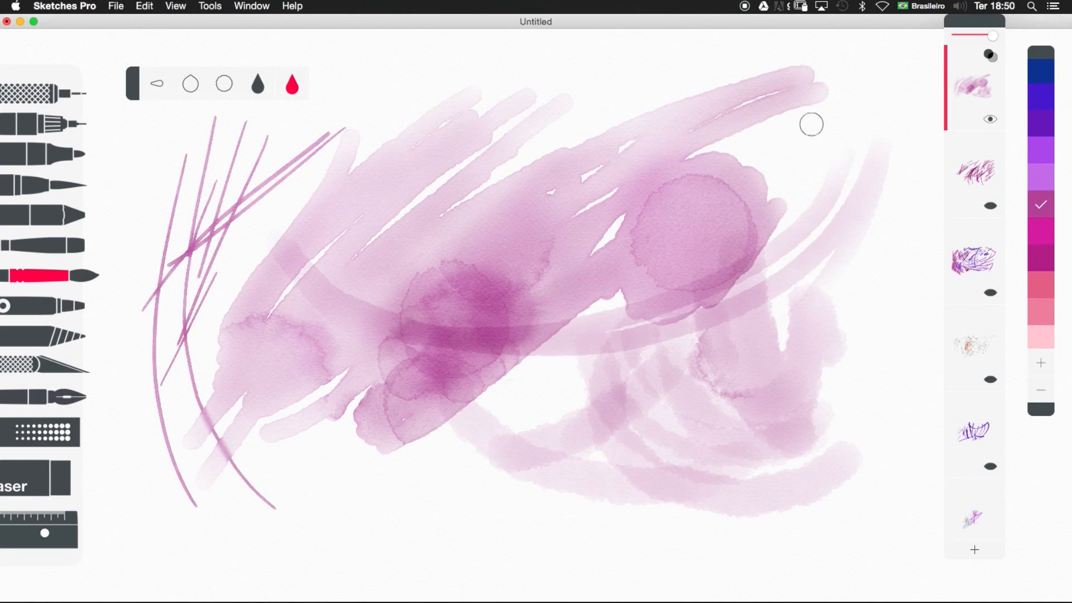
pyautogui.moveTo(719, 139)
pyautogui.mouseDown()
pyautogui.moveTo(675, 162)
pyautogui.moveTo(818, 126)
pyautogui.mouseUp()
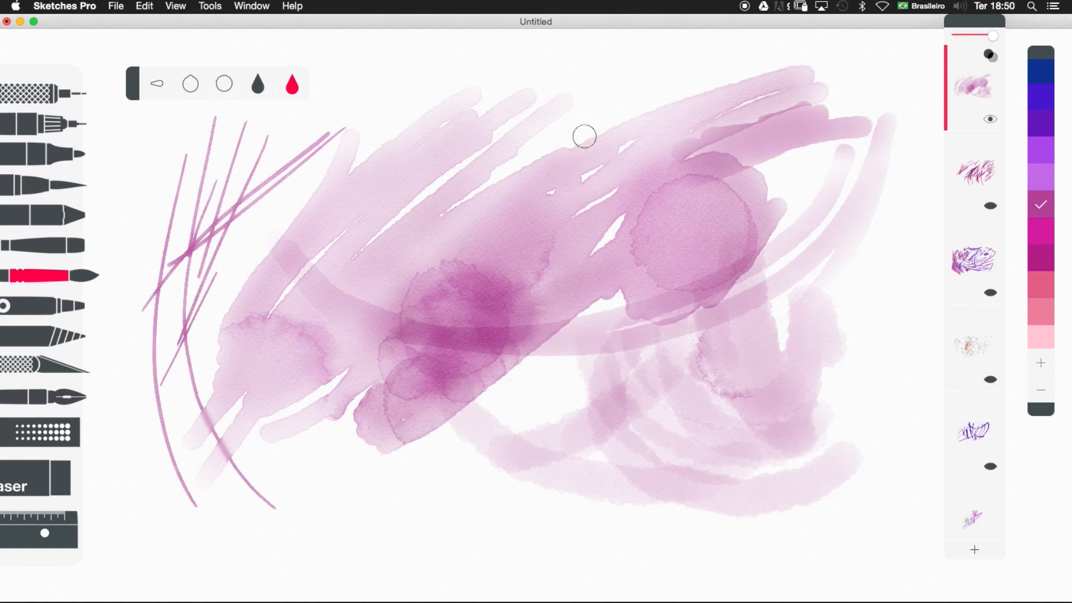
pyautogui.moveTo(512, 156)
pyautogui.mouseDown()
pyautogui.moveTo(734, 75)
pyautogui.moveTo(454, 146)
pyautogui.moveTo(636, 156)
pyautogui.moveTo(517, 156)
pyautogui.moveTo(643, 193)
pyautogui.moveTo(440, 125)
pyautogui.moveTo(765, 234)
pyautogui.moveTo(460, 139)
pyautogui.moveTo(692, 238)
pyautogui.moveTo(466, 227)
pyautogui.moveTo(485, 132)
pyautogui.moveTo(754, 174)
pyautogui.moveTo(638, 166)
pyautogui.mouseUp()
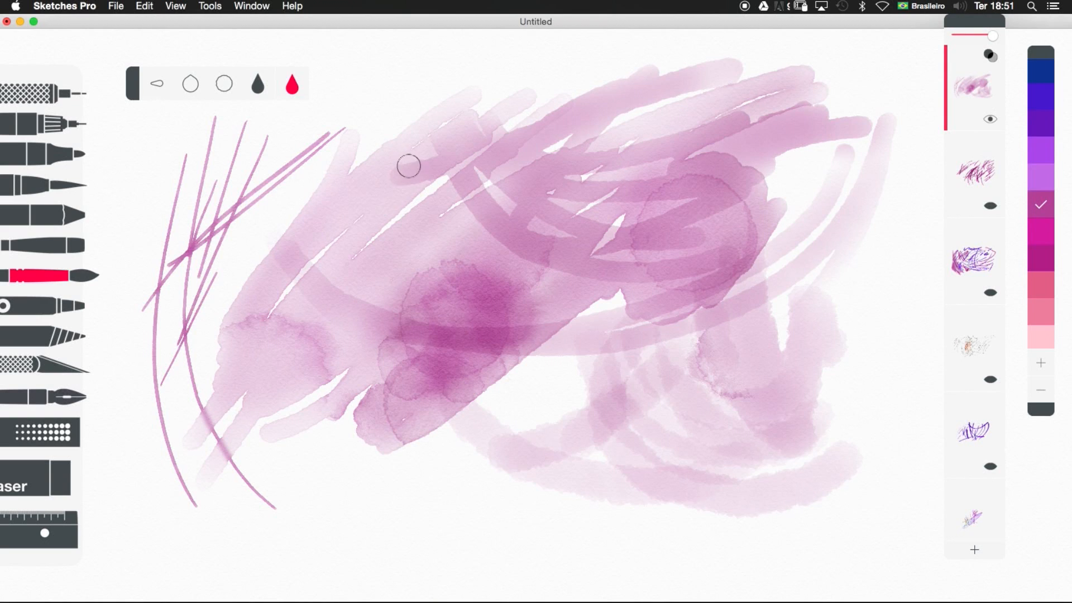
# Step: Add one more curved magenta wash, and on a new layer paint pale violet watercolor washes over the painting's left-centre
pyautogui.moveTo(360, 366)
pyautogui.mouseDown()
pyautogui.moveTo(380, 213)
pyautogui.moveTo(329, 452)
pyautogui.moveTo(399, 333)
pyautogui.mouseUp()
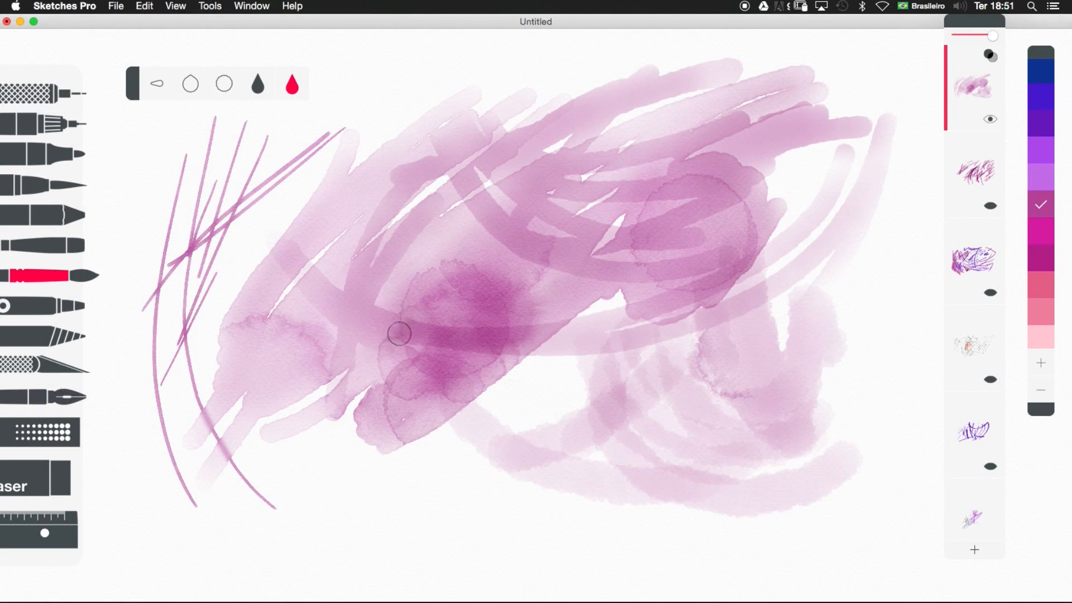
pyautogui.click(974, 552)
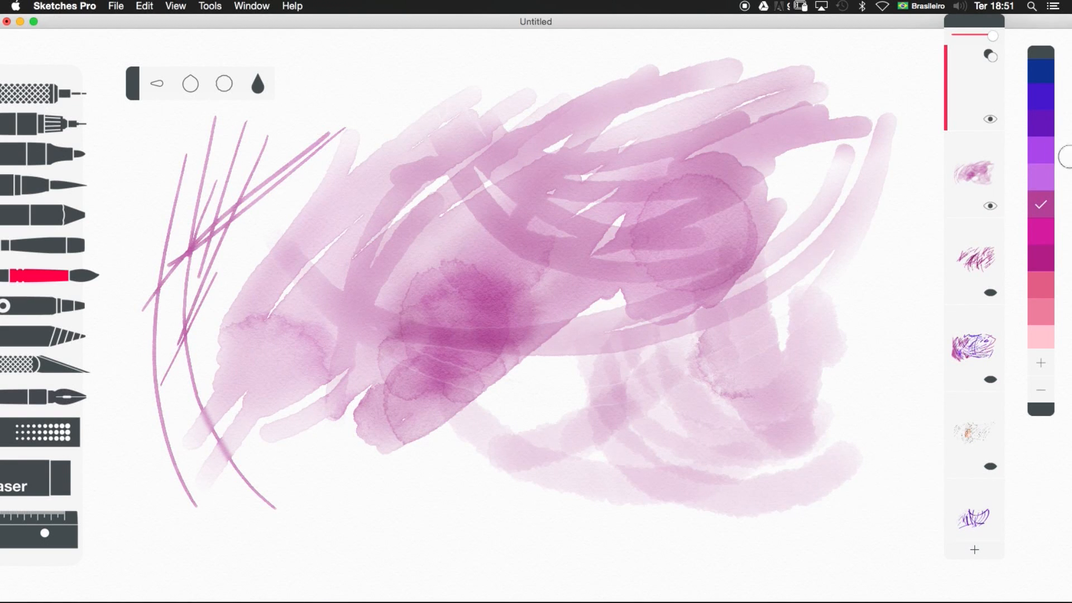
pyautogui.click(1046, 151)
pyautogui.moveTo(391, 162); pyautogui.dragTo(419, 402)
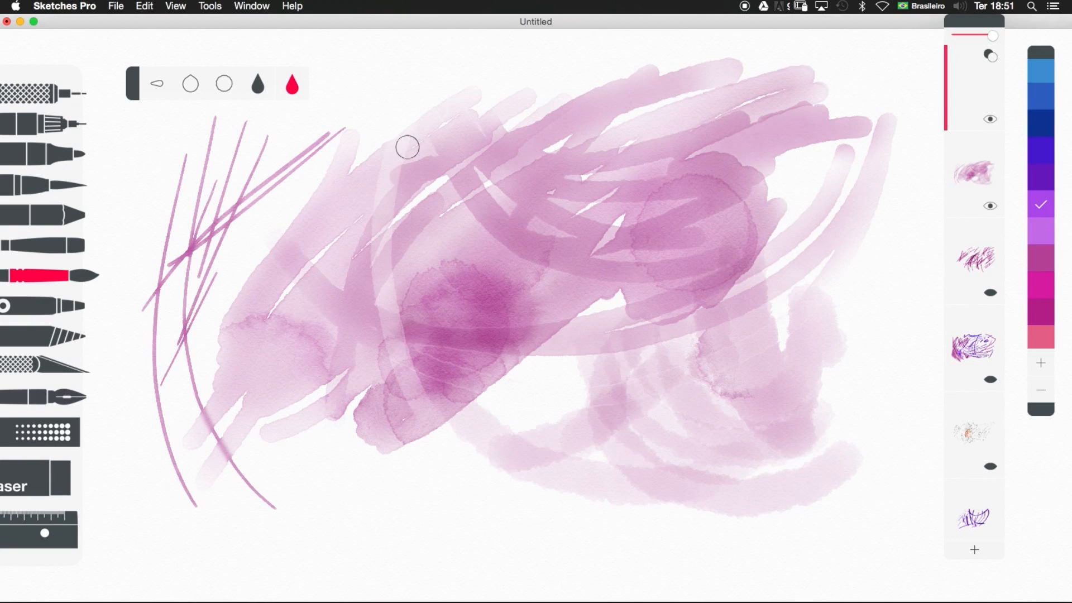
pyautogui.moveTo(414, 240)
pyautogui.mouseDown()
pyautogui.moveTo(412, 335)
pyautogui.moveTo(376, 306)
pyautogui.moveTo(383, 316)
pyautogui.moveTo(474, 224)
pyautogui.mouseUp()
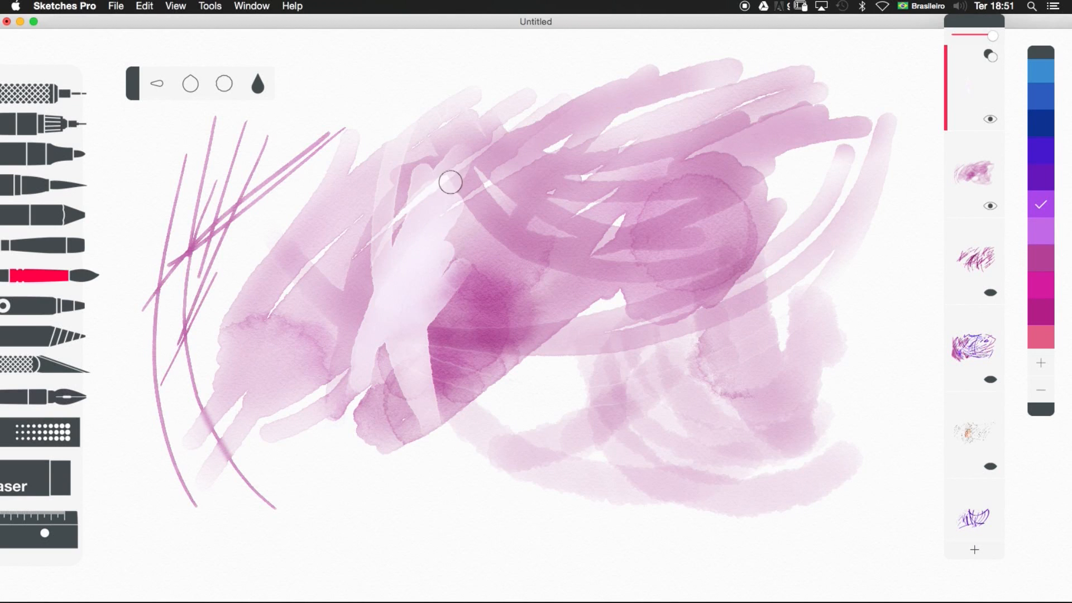
pyautogui.moveTo(329, 239); pyautogui.dragTo(394, 419)
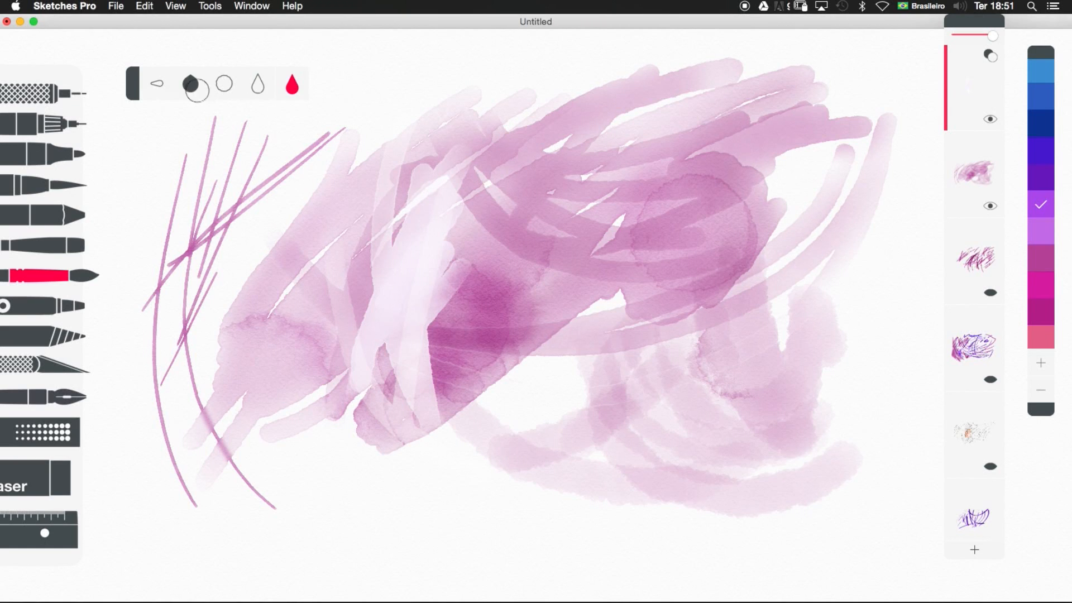
# Step: Switch to the rounded watercolor tip and paint stronger violet diagonal washes and a broad patch over the pale strokes
pyautogui.moveTo(415, 358); pyautogui.dragTo(480, 204)
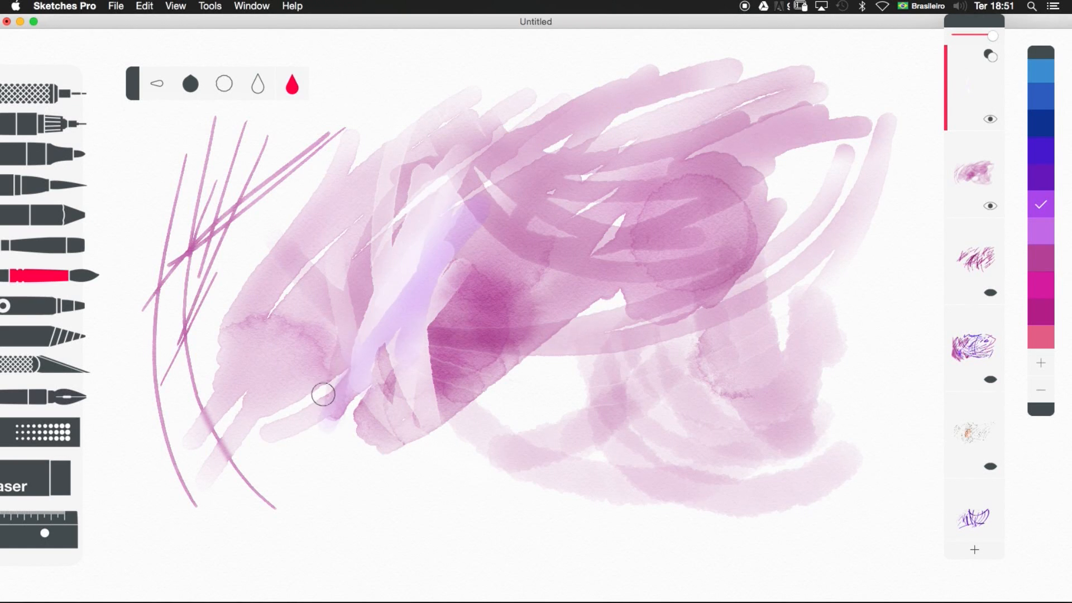
pyautogui.moveTo(323, 390); pyautogui.dragTo(550, 179)
pyautogui.moveTo(223, 384); pyautogui.dragTo(361, 294)
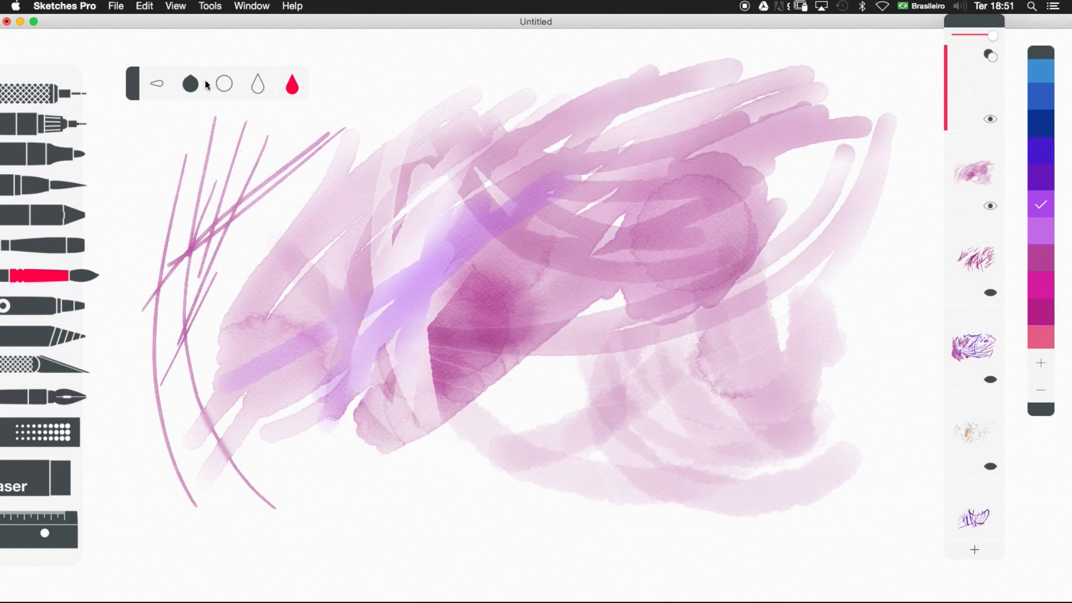
pyautogui.moveTo(399, 273)
pyautogui.mouseDown()
pyautogui.moveTo(528, 196)
pyautogui.moveTo(509, 191)
pyautogui.moveTo(390, 263)
pyautogui.moveTo(416, 229)
pyautogui.moveTo(349, 263)
pyautogui.moveTo(428, 217)
pyautogui.moveTo(454, 191)
pyautogui.moveTo(383, 215)
pyautogui.moveTo(352, 251)
pyautogui.moveTo(458, 168)
pyautogui.mouseUp()
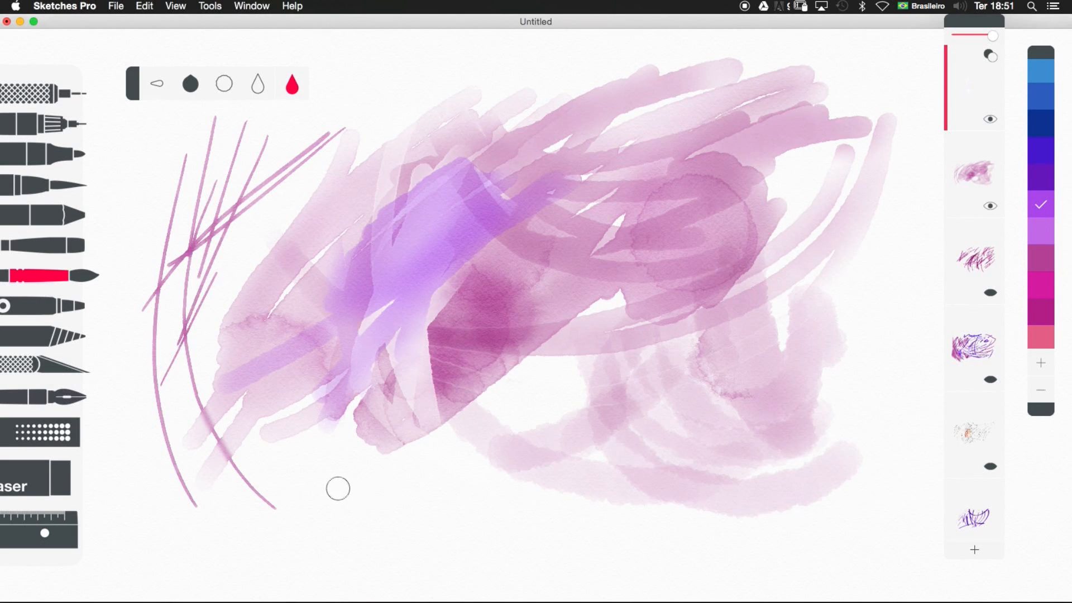
# Step: Take the Airbrush on a new layer and hide the violet and magenta watercolor layers
pyautogui.click(66, 307)
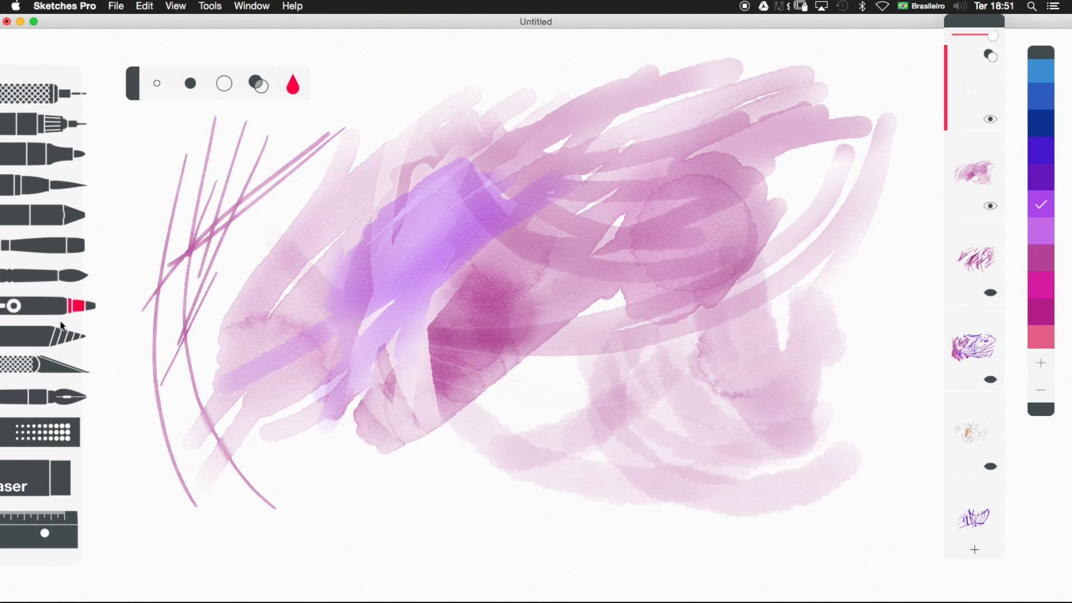
pyautogui.click(980, 551)
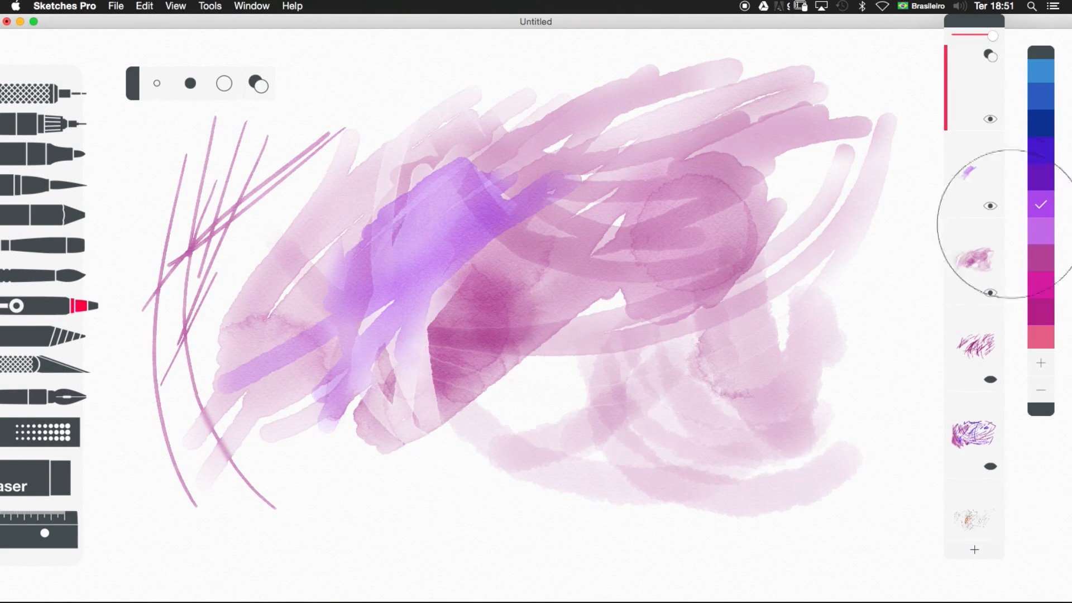
pyautogui.click(989, 205)
pyautogui.click(990, 293)
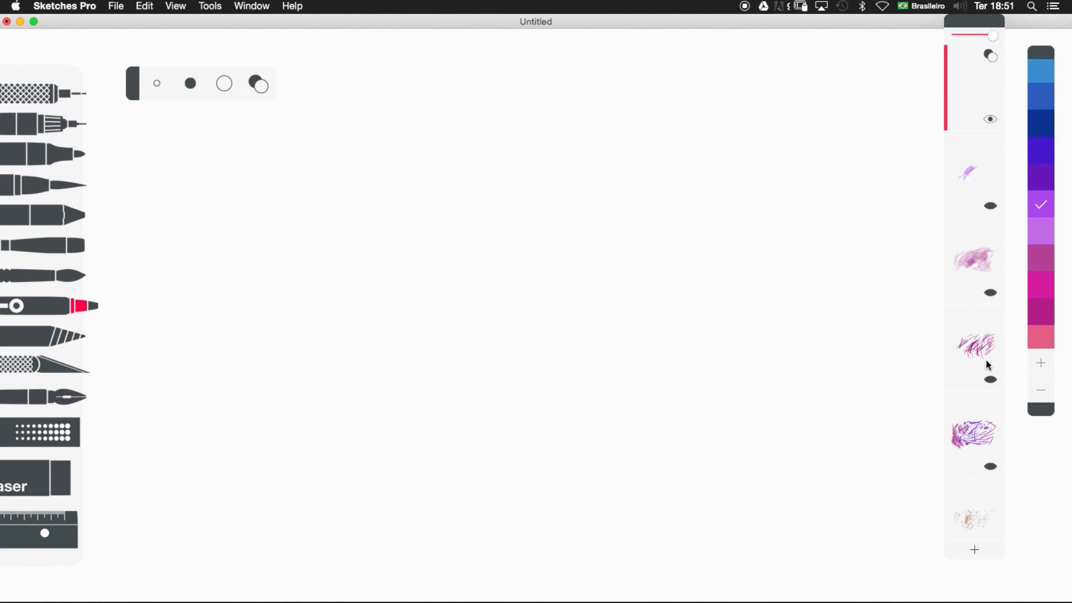
# Step: Check the active tool in the tool list and spray broad, soft purple airbrush strokes across most of the canvas
pyautogui.click(200, 6)
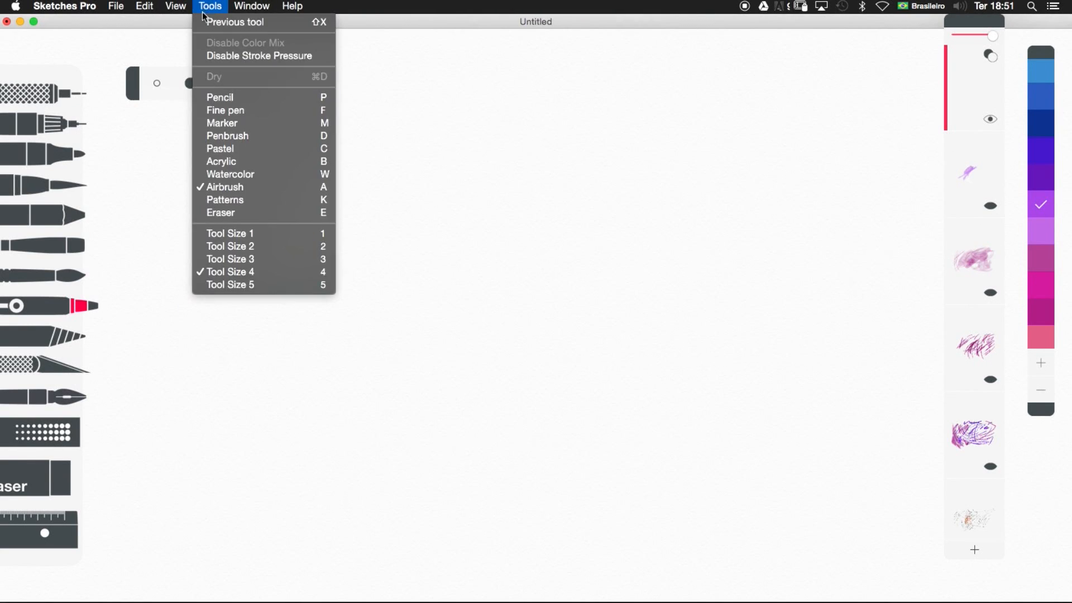
pyautogui.click(205, 8)
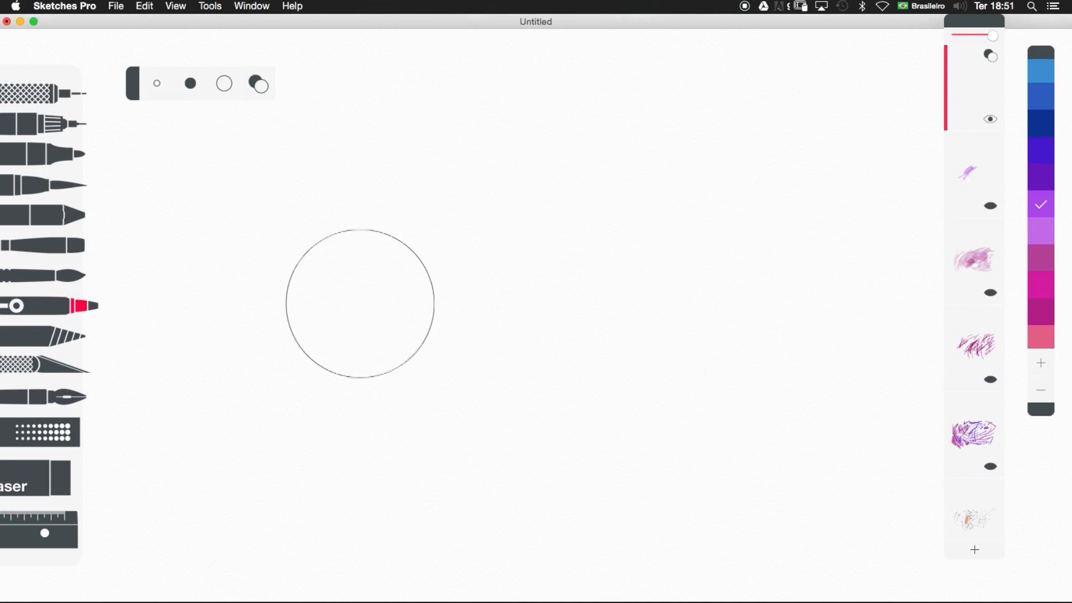
pyautogui.moveTo(273, 249)
pyautogui.mouseDown()
pyautogui.moveTo(327, 336)
pyautogui.moveTo(526, 174)
pyautogui.moveTo(609, 186)
pyautogui.moveTo(423, 312)
pyautogui.moveTo(351, 416)
pyautogui.moveTo(452, 290)
pyautogui.moveTo(632, 174)
pyautogui.moveTo(628, 197)
pyautogui.moveTo(361, 426)
pyautogui.moveTo(725, 179)
pyautogui.moveTo(591, 290)
pyautogui.moveTo(353, 413)
pyautogui.moveTo(321, 416)
pyautogui.moveTo(623, 368)
pyautogui.moveTo(738, 220)
pyautogui.moveTo(473, 420)
pyautogui.moveTo(775, 256)
pyautogui.moveTo(395, 411)
pyautogui.moveTo(529, 436)
pyautogui.moveTo(378, 420)
pyautogui.mouseUp()
pyautogui.moveTo(520, 195)
pyautogui.mouseDown()
pyautogui.moveTo(275, 352)
pyautogui.moveTo(311, 407)
pyautogui.moveTo(629, 136)
pyautogui.moveTo(345, 425)
pyautogui.moveTo(261, 299)
pyautogui.moveTo(254, 249)
pyautogui.moveTo(347, 401)
pyautogui.moveTo(236, 233)
pyautogui.moveTo(555, 241)
pyautogui.moveTo(359, 246)
pyautogui.moveTo(682, 222)
pyautogui.moveTo(823, 107)
pyautogui.moveTo(473, 361)
pyautogui.moveTo(270, 247)
pyautogui.moveTo(741, 355)
pyautogui.moveTo(643, 324)
pyautogui.mouseUp()
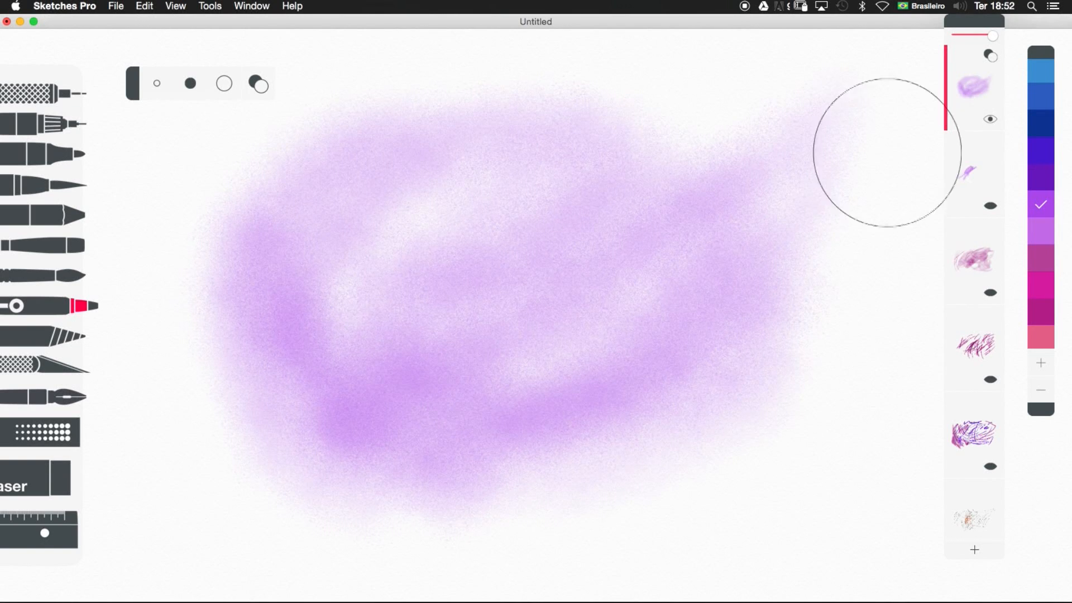
# Step: Switch to the smallest airbrush tip and draw thin curved purple lines crossing the soft sprayed area
pyautogui.click(157, 83)
pyautogui.moveTo(447, 198)
pyautogui.mouseDown()
pyautogui.moveTo(555, 260)
pyautogui.moveTo(561, 304)
pyautogui.mouseUp()
pyautogui.moveTo(260, 196); pyautogui.dragTo(770, 322)
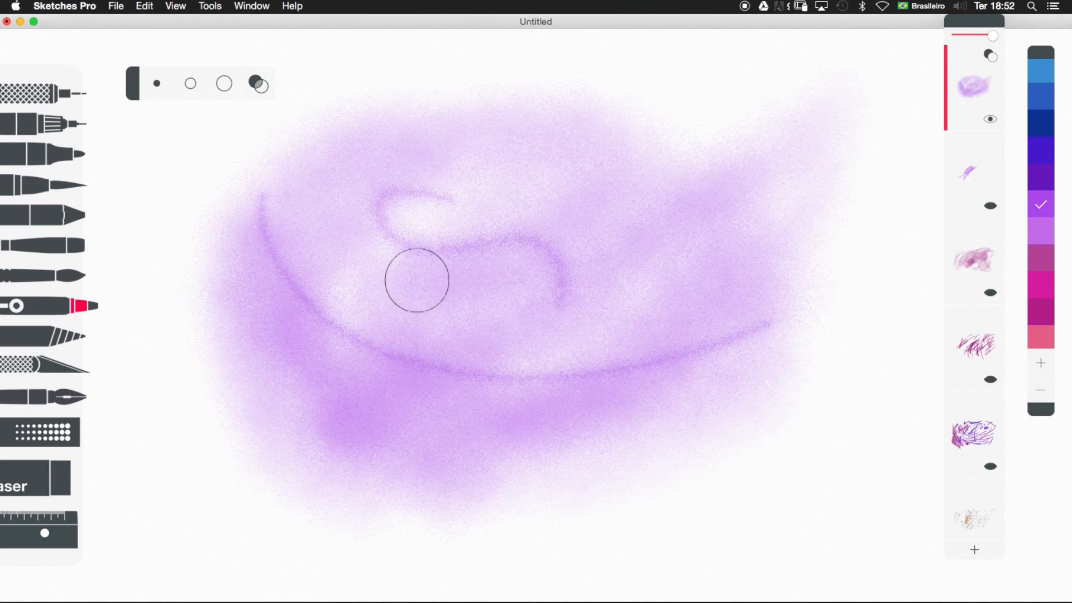
pyautogui.moveTo(490, 77)
pyautogui.mouseDown()
pyautogui.moveTo(305, 451)
pyautogui.moveTo(316, 516)
pyautogui.mouseUp()
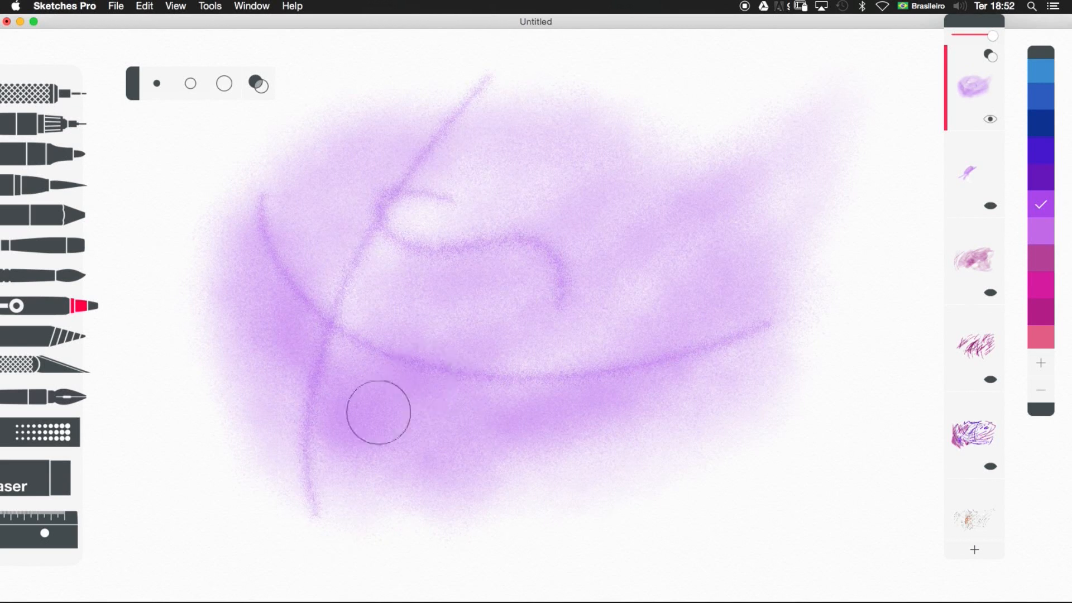
pyautogui.moveTo(304, 468); pyautogui.dragTo(696, 132)
pyautogui.moveTo(302, 462); pyautogui.dragTo(770, 157)
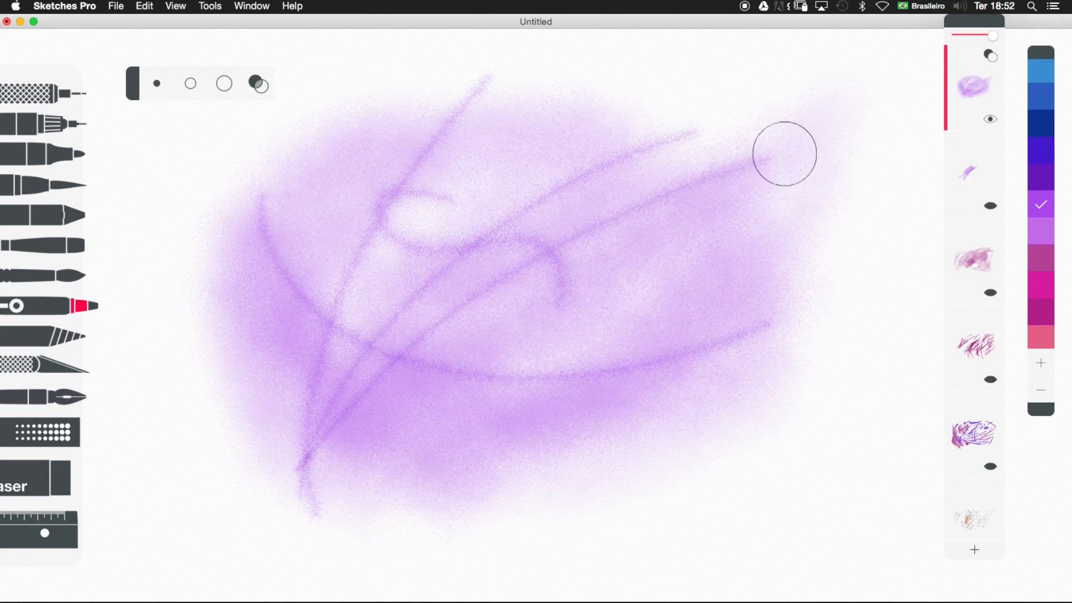
# Step: Spray more thin sweeping lines through the middle and build up a dense purple arc along the lower right
pyautogui.moveTo(586, 251)
pyautogui.mouseDown()
pyautogui.moveTo(272, 471)
pyautogui.moveTo(633, 257)
pyautogui.mouseUp()
pyautogui.moveTo(713, 224)
pyautogui.mouseDown()
pyautogui.moveTo(395, 425)
pyautogui.moveTo(758, 285)
pyautogui.moveTo(491, 424)
pyautogui.mouseUp()
pyautogui.moveTo(784, 234)
pyautogui.mouseDown()
pyautogui.moveTo(718, 353)
pyautogui.moveTo(497, 469)
pyautogui.mouseUp()
pyautogui.moveTo(849, 208)
pyautogui.mouseDown()
pyautogui.moveTo(498, 461)
pyautogui.moveTo(440, 463)
pyautogui.mouseUp()
pyautogui.moveTo(835, 235)
pyautogui.mouseDown()
pyautogui.moveTo(814, 284)
pyautogui.moveTo(539, 429)
pyautogui.moveTo(817, 304)
pyautogui.moveTo(629, 424)
pyautogui.moveTo(851, 270)
pyautogui.moveTo(821, 337)
pyautogui.moveTo(614, 434)
pyautogui.moveTo(798, 340)
pyautogui.moveTo(859, 258)
pyautogui.moveTo(702, 405)
pyautogui.moveTo(478, 454)
pyautogui.mouseUp()
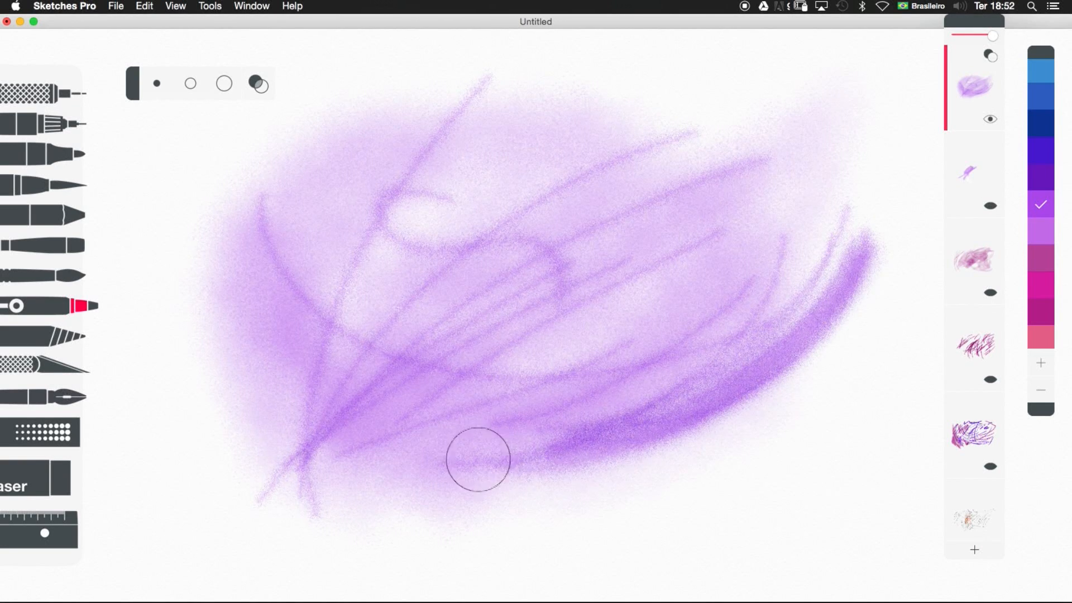
# Step: Add airbrush arcs and scribbles at the drawing's left edge and upper corners, plus near-vertical strokes through its left-centre
pyautogui.moveTo(176, 272)
pyautogui.mouseDown()
pyautogui.moveTo(202, 407)
pyautogui.moveTo(178, 367)
pyautogui.moveTo(203, 216)
pyautogui.moveTo(240, 483)
pyautogui.mouseUp()
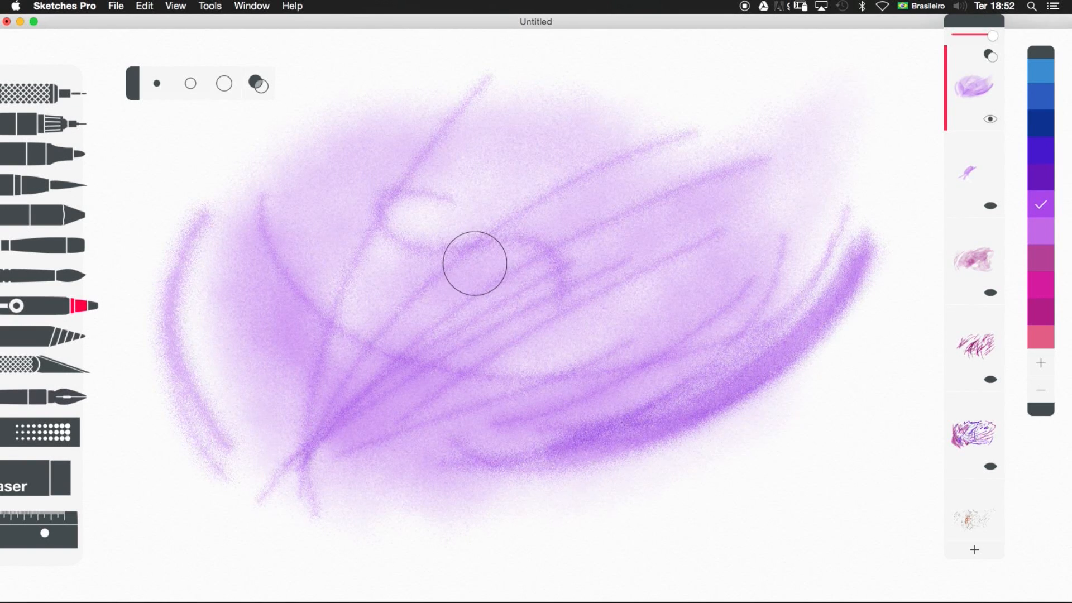
pyautogui.moveTo(251, 124)
pyautogui.mouseDown()
pyautogui.moveTo(242, 167)
pyautogui.moveTo(212, 154)
pyautogui.moveTo(179, 161)
pyautogui.moveTo(190, 181)
pyautogui.moveTo(314, 238)
pyautogui.mouseUp()
pyautogui.moveTo(688, 74)
pyautogui.mouseDown()
pyautogui.moveTo(777, 145)
pyautogui.moveTo(817, 120)
pyautogui.moveTo(717, 68)
pyautogui.moveTo(751, 110)
pyautogui.moveTo(690, 126)
pyautogui.moveTo(675, 139)
pyautogui.moveTo(699, 135)
pyautogui.moveTo(629, 175)
pyautogui.mouseUp()
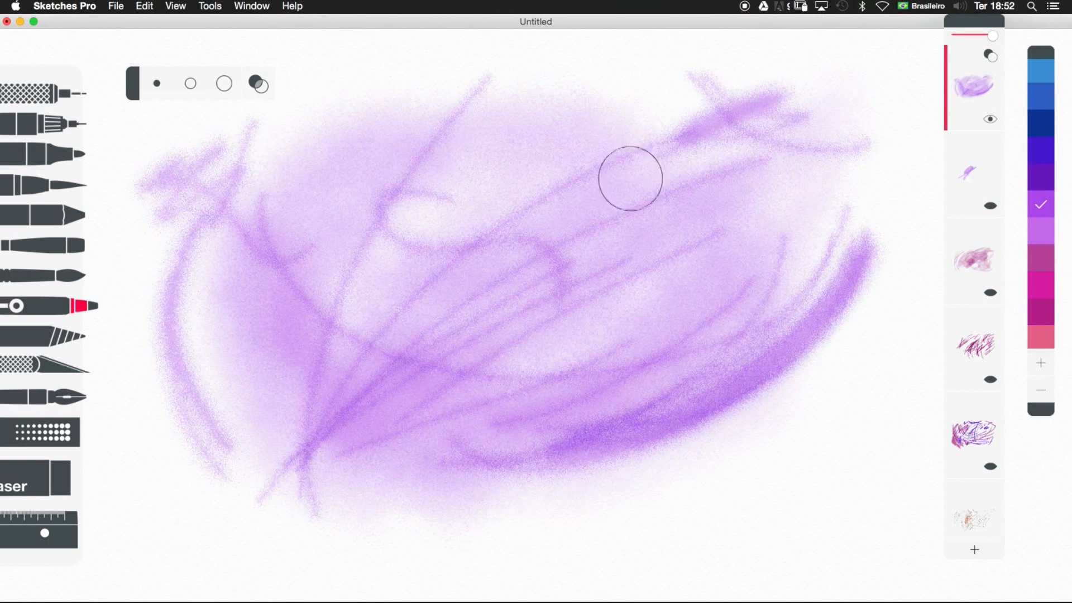
pyautogui.moveTo(295, 406)
pyautogui.mouseDown()
pyautogui.moveTo(404, 158)
pyautogui.moveTo(325, 414)
pyautogui.mouseUp()
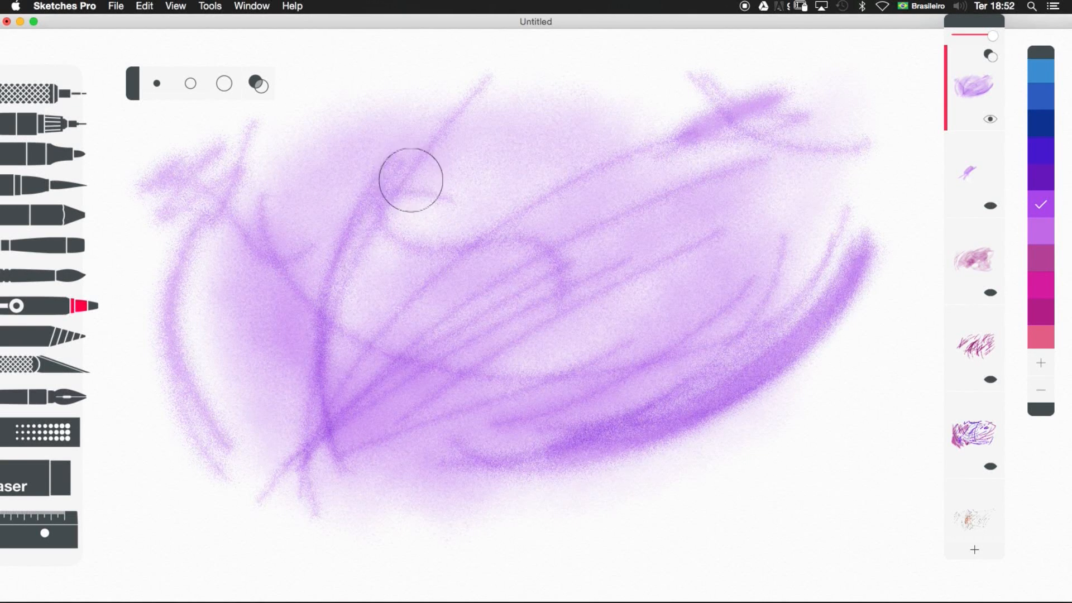
pyautogui.moveTo(364, 174)
pyautogui.mouseDown()
pyautogui.moveTo(348, 227)
pyautogui.moveTo(383, 418)
pyautogui.moveTo(402, 140)
pyautogui.moveTo(433, 437)
pyautogui.moveTo(426, 158)
pyautogui.moveTo(410, 341)
pyautogui.moveTo(428, 237)
pyautogui.moveTo(459, 185)
pyautogui.moveTo(419, 316)
pyautogui.mouseUp()
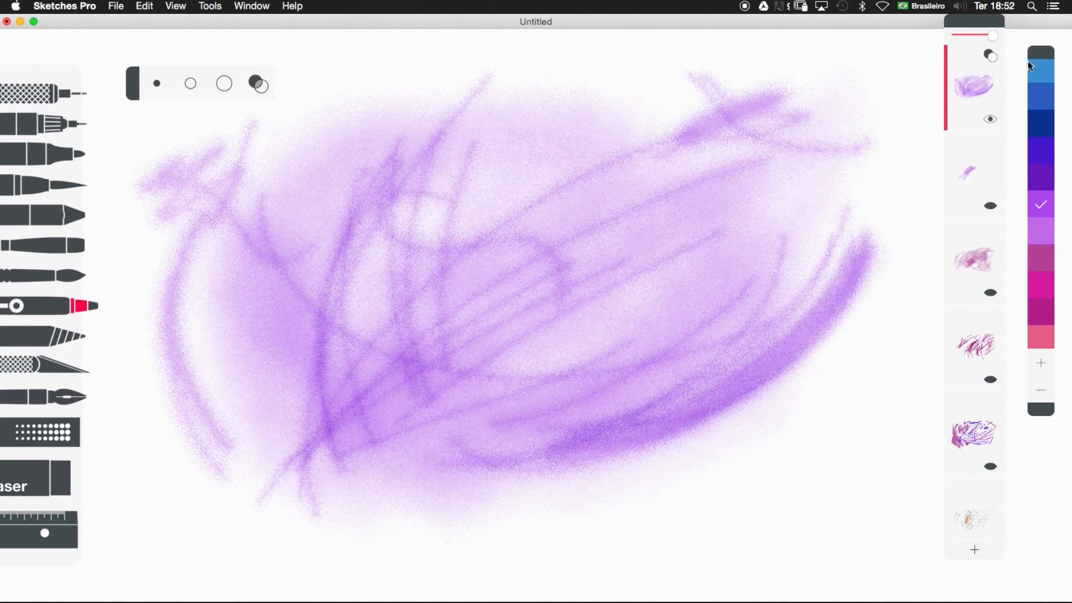
# Step: Select the smudge tool, toggle the airbrush layer's visibility off and on, and blend the strokes across its left part
pyautogui.click(991, 119)
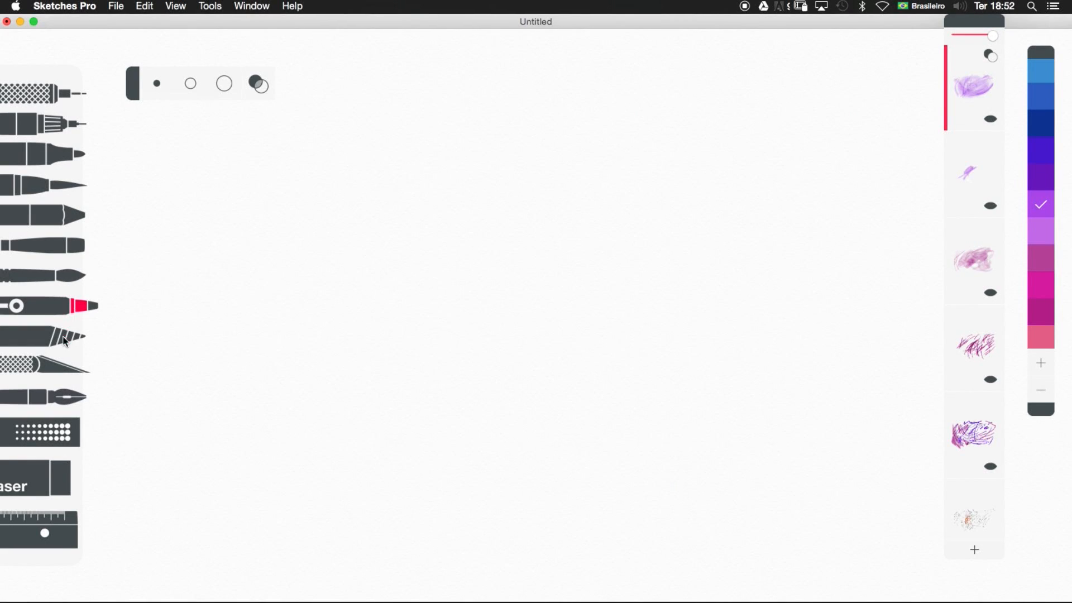
pyautogui.click(84, 342)
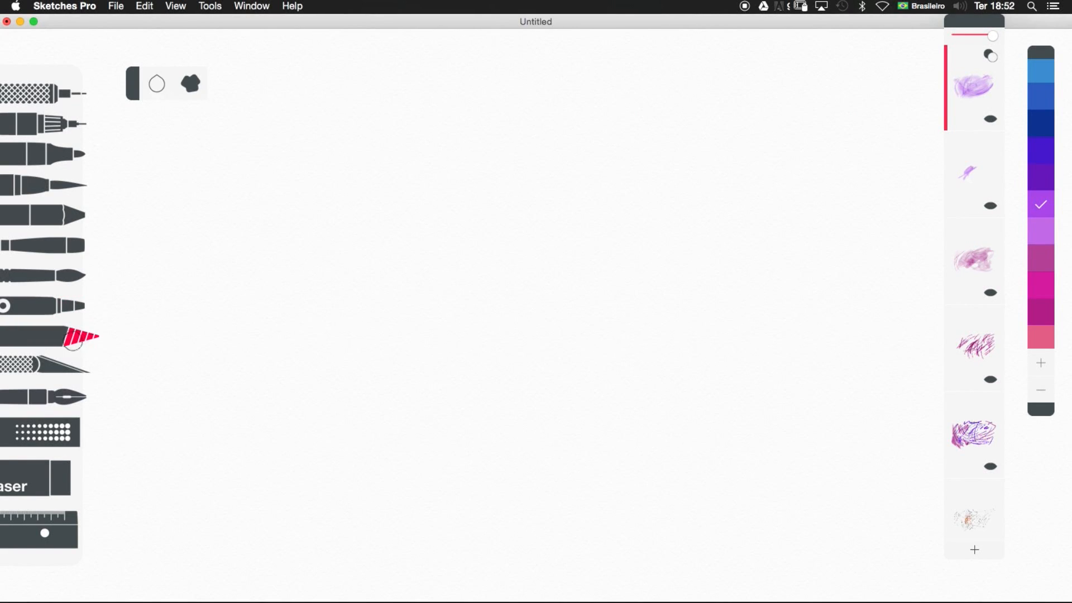
pyautogui.click(237, 245)
pyautogui.click(616, 212)
pyautogui.click(990, 119)
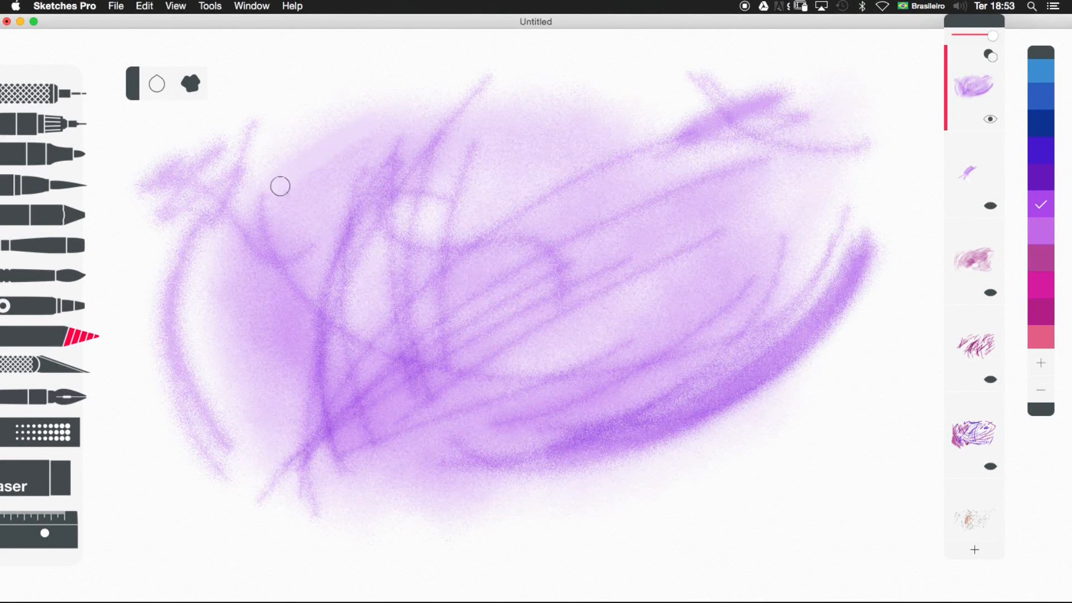
pyautogui.moveTo(382, 148)
pyautogui.mouseDown()
pyautogui.moveTo(337, 217)
pyautogui.moveTo(356, 232)
pyautogui.moveTo(366, 223)
pyautogui.moveTo(340, 258)
pyautogui.moveTo(400, 281)
pyautogui.mouseUp()
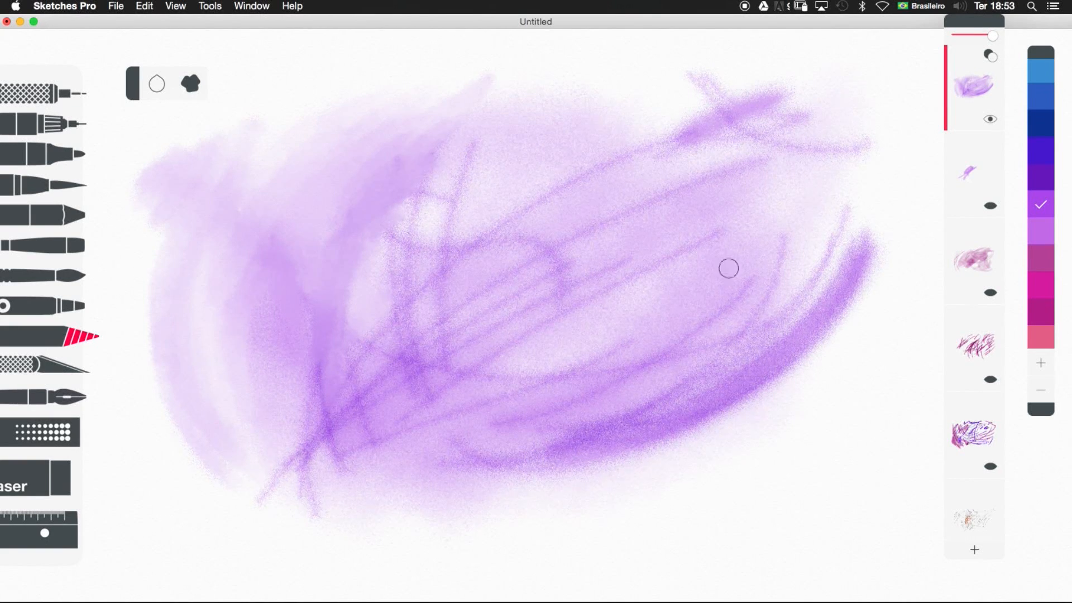
# Step: Cut a rounded triangular area out of the airbrush drawing with the cutter tool and move it to the canvas's lower right
pyautogui.click(65, 367)
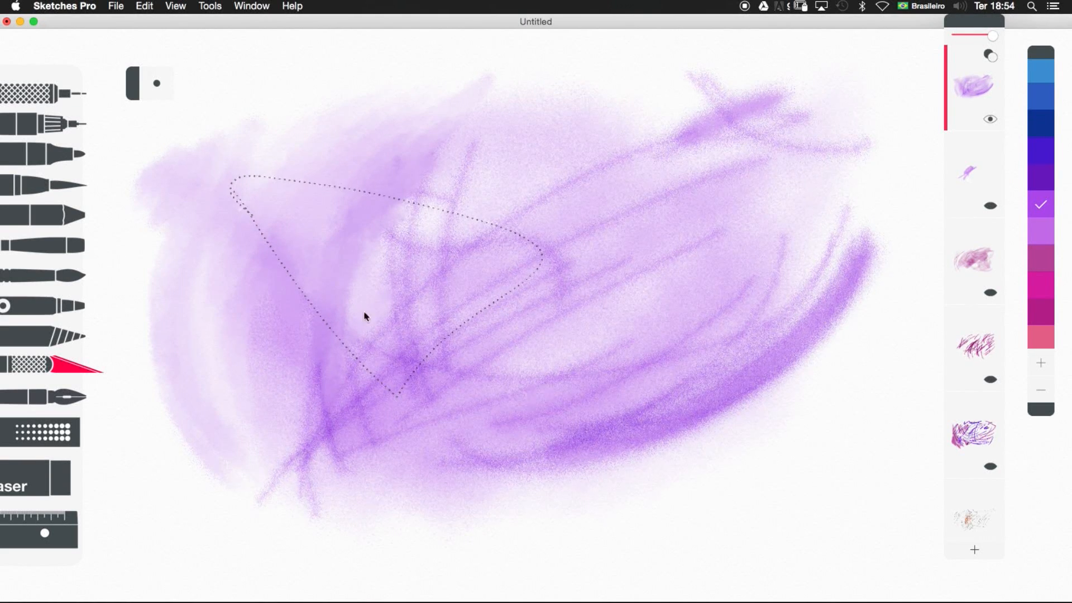
pyautogui.moveTo(435, 270)
pyautogui.mouseDown()
pyautogui.moveTo(535, 220)
pyautogui.moveTo(809, 258)
pyautogui.moveTo(790, 441)
pyautogui.moveTo(797, 507)
pyautogui.mouseUp()
pyautogui.moveTo(694, 473); pyautogui.dragTo(852, 449)
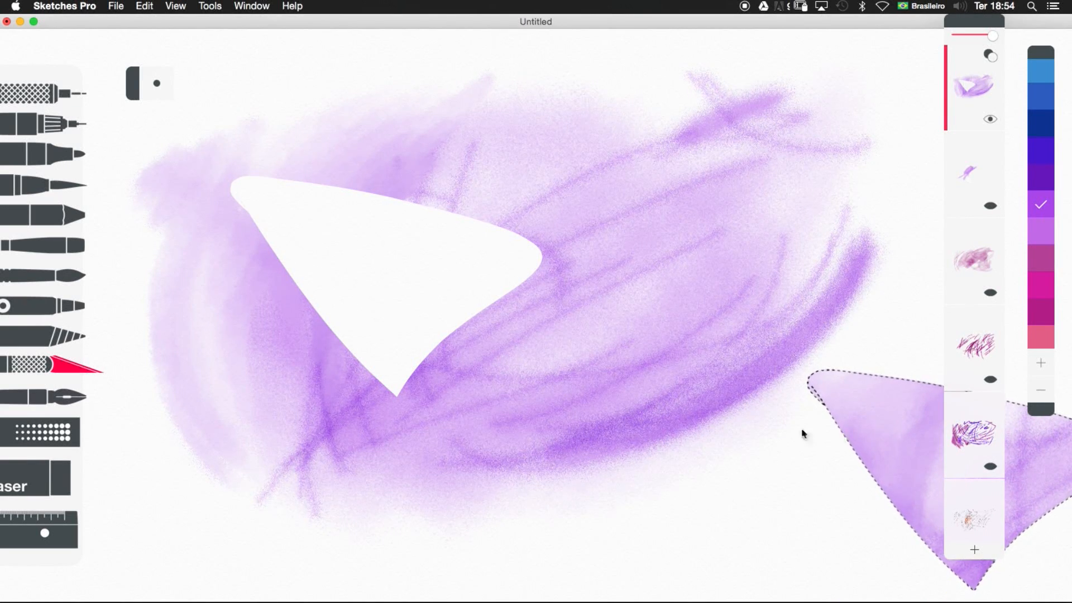
# Step: On a new layer with the airbrush layer hidden, draw crossing purple and gray curves using the ink pen's different tips
pyautogui.click(972, 549)
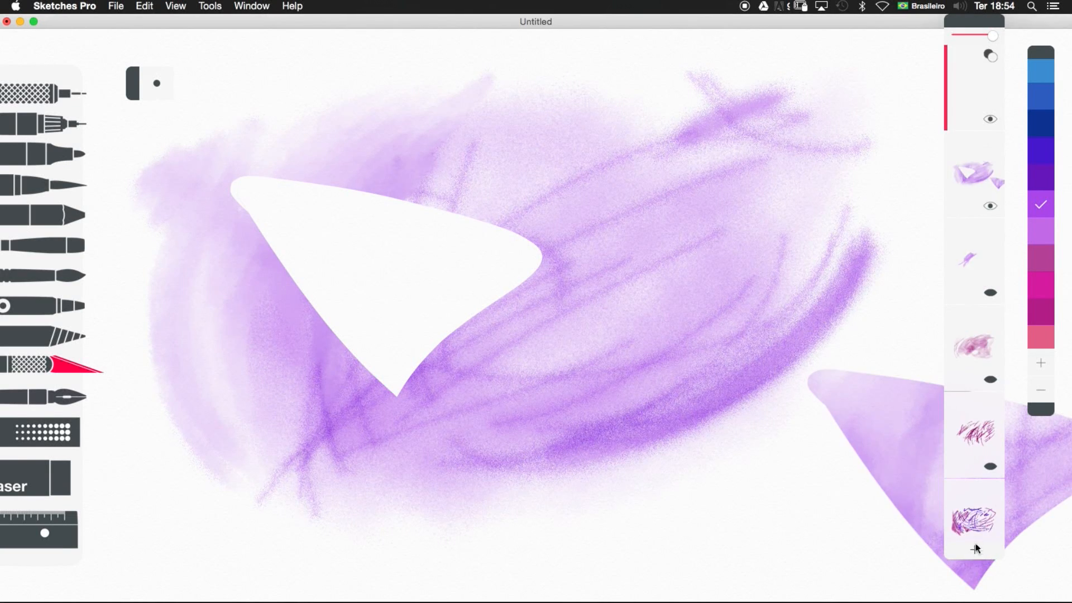
pyautogui.click(989, 207)
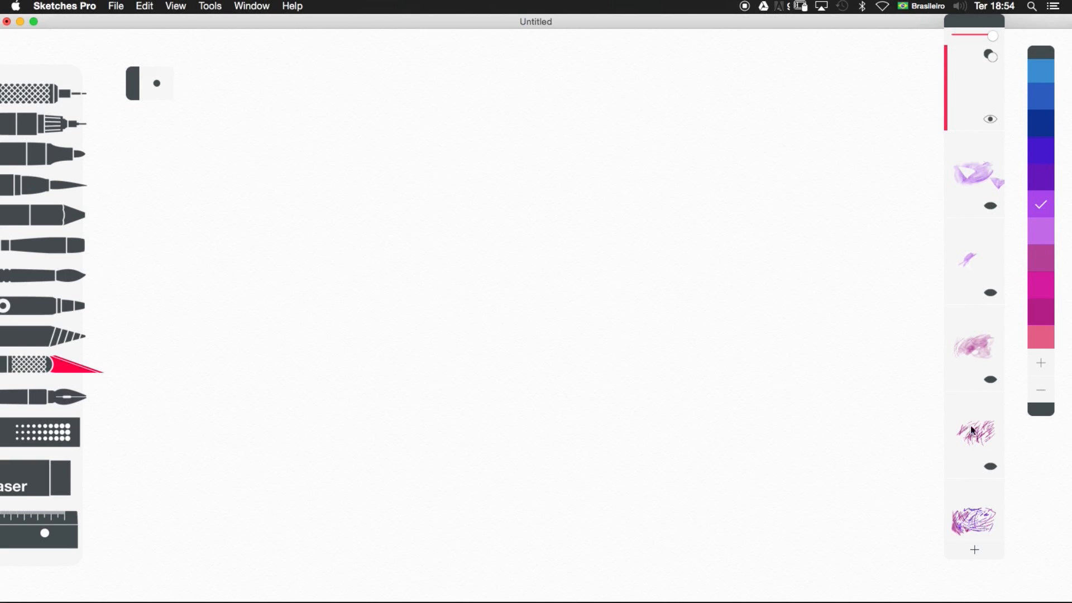
pyautogui.click(71, 403)
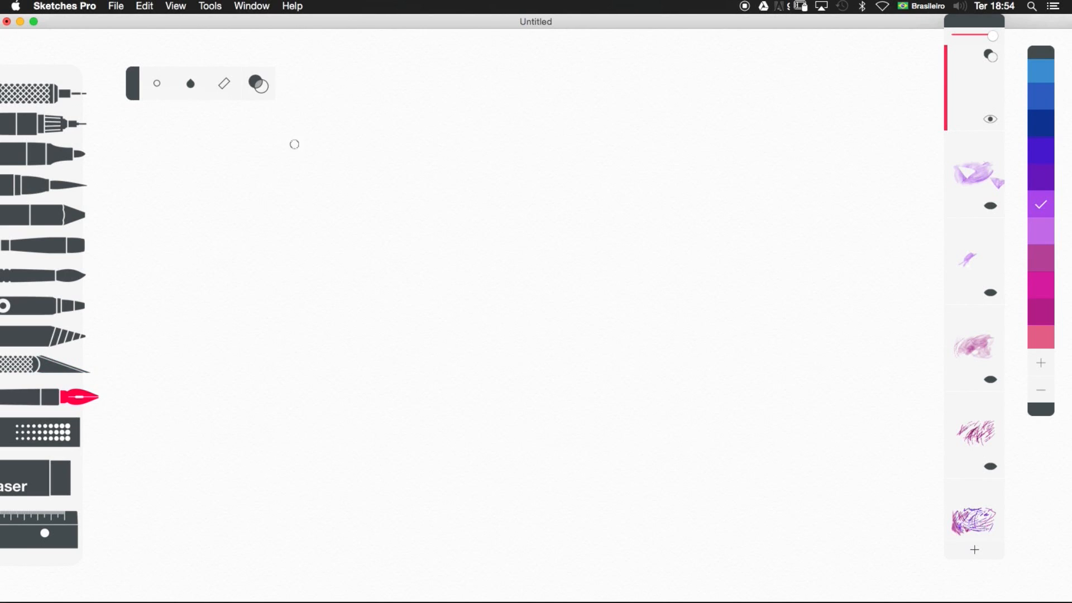
pyautogui.moveTo(271, 156); pyautogui.dragTo(214, 302)
pyautogui.moveTo(430, 126)
pyautogui.mouseDown()
pyautogui.moveTo(198, 342)
pyautogui.moveTo(169, 329)
pyautogui.moveTo(332, 378)
pyautogui.moveTo(574, 281)
pyautogui.moveTo(673, 172)
pyautogui.mouseUp()
pyautogui.moveTo(372, 187)
pyautogui.mouseDown()
pyautogui.moveTo(539, 270)
pyautogui.moveTo(673, 212)
pyautogui.mouseUp()
pyautogui.moveTo(568, 116)
pyautogui.mouseDown()
pyautogui.moveTo(351, 450)
pyautogui.moveTo(350, 487)
pyautogui.mouseUp()
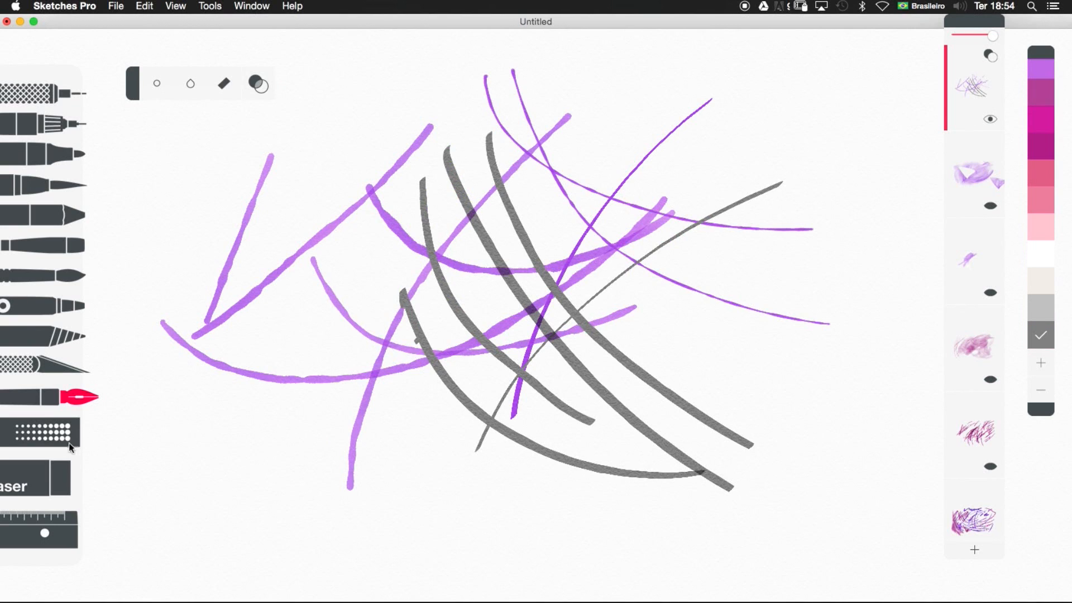
# Step: Select the Patterns tool, open its pattern palette, and review the list of tools and tool sizes
pyautogui.click(65, 436)
pyautogui.click(64, 434)
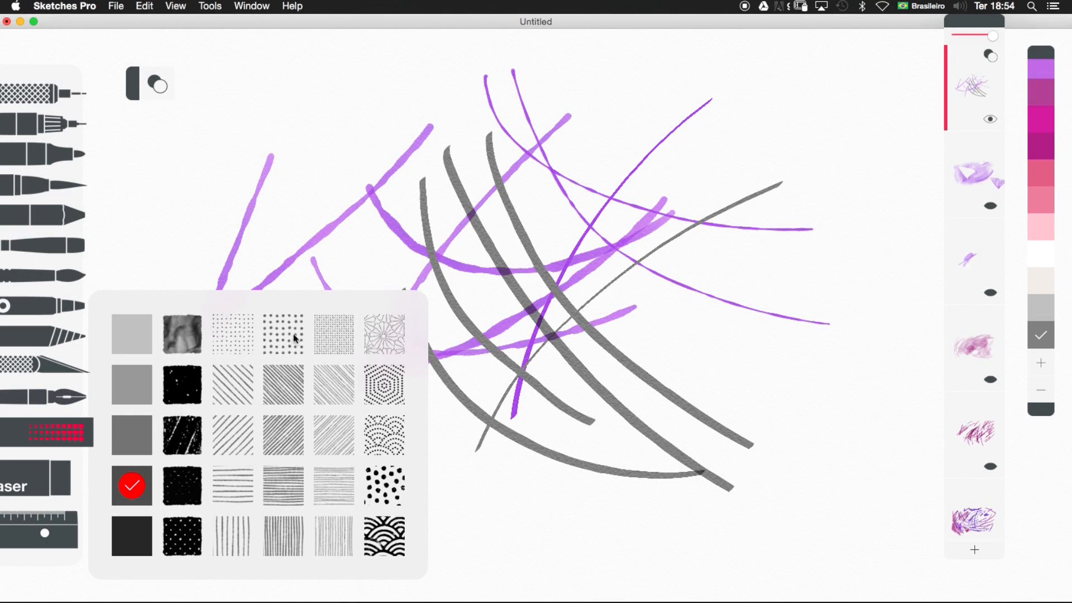
pyautogui.click(211, 7)
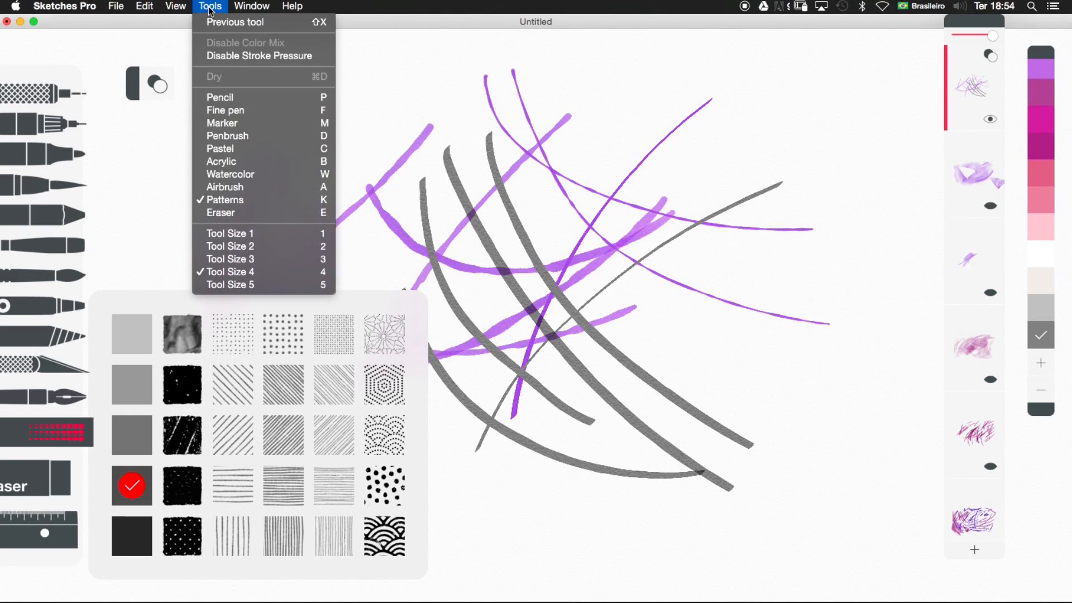
pyautogui.click(212, 6)
pyautogui.click(210, 7)
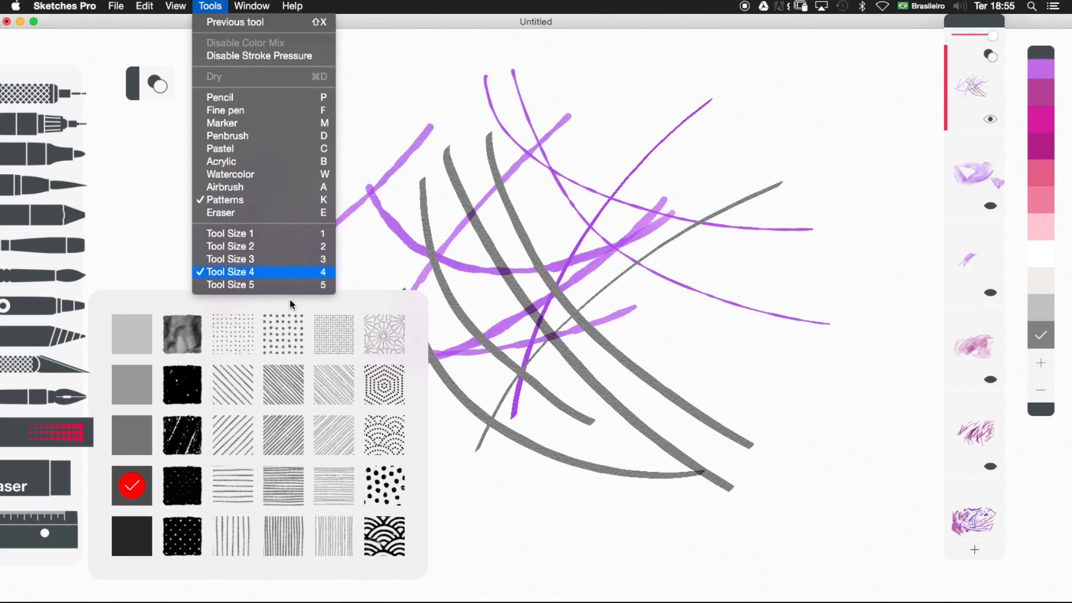
# Step: Paint gray patches across the canvas's upper left, lower left and middle with the overlapping wave-arc pattern
pyautogui.click(396, 551)
pyautogui.click(389, 531)
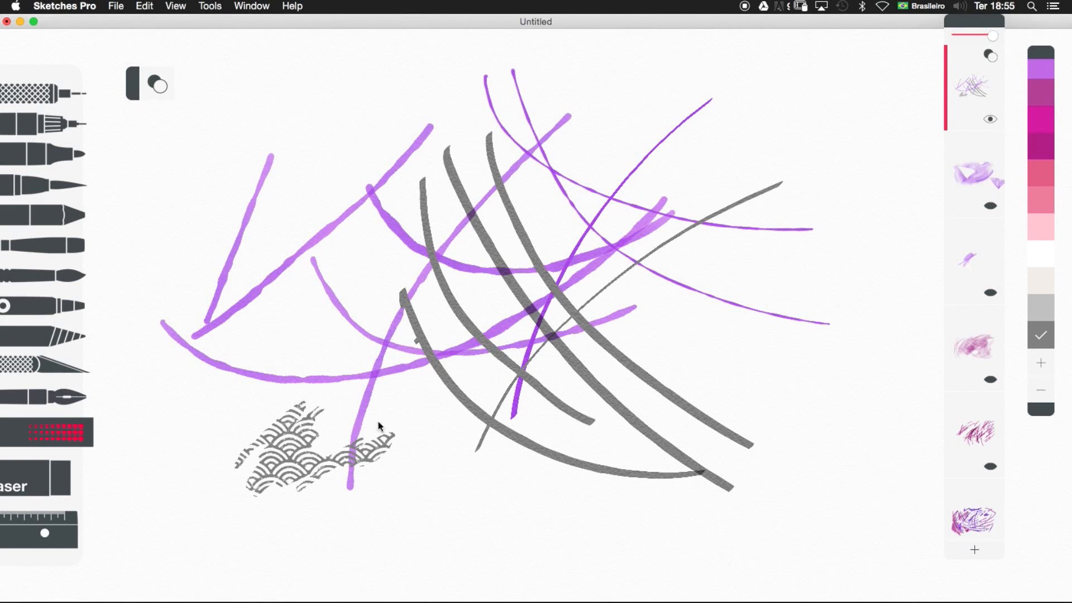
pyautogui.moveTo(301, 398); pyautogui.dragTo(265, 432)
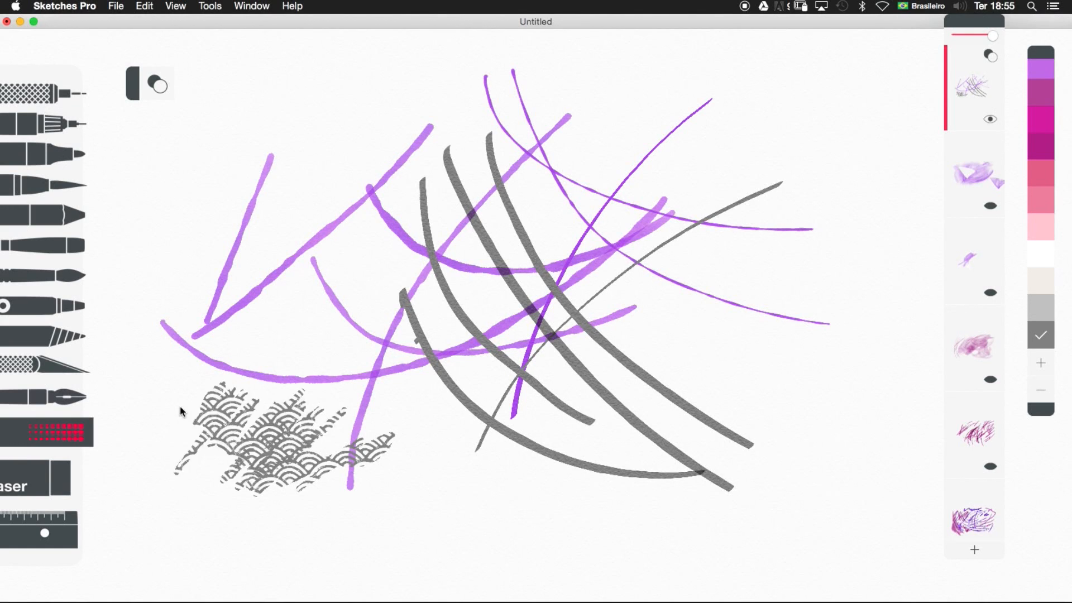
pyautogui.moveTo(154, 261); pyautogui.dragTo(410, 71)
pyautogui.moveTo(158, 201); pyautogui.dragTo(387, 62)
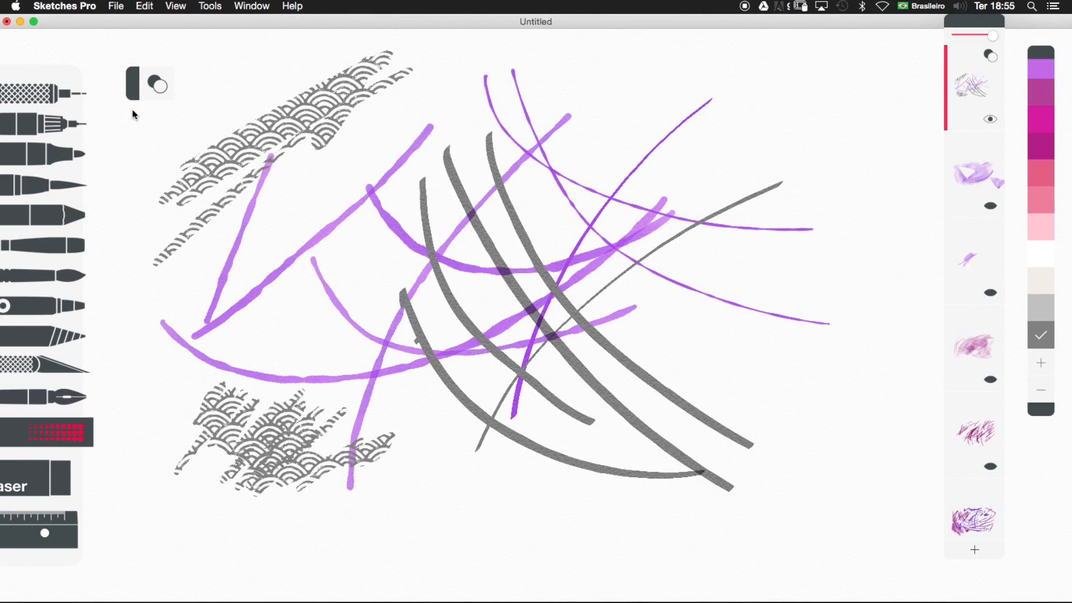
pyautogui.moveTo(300, 363)
pyautogui.mouseDown()
pyautogui.moveTo(296, 149)
pyautogui.moveTo(329, 389)
pyautogui.moveTo(361, 374)
pyautogui.mouseUp()
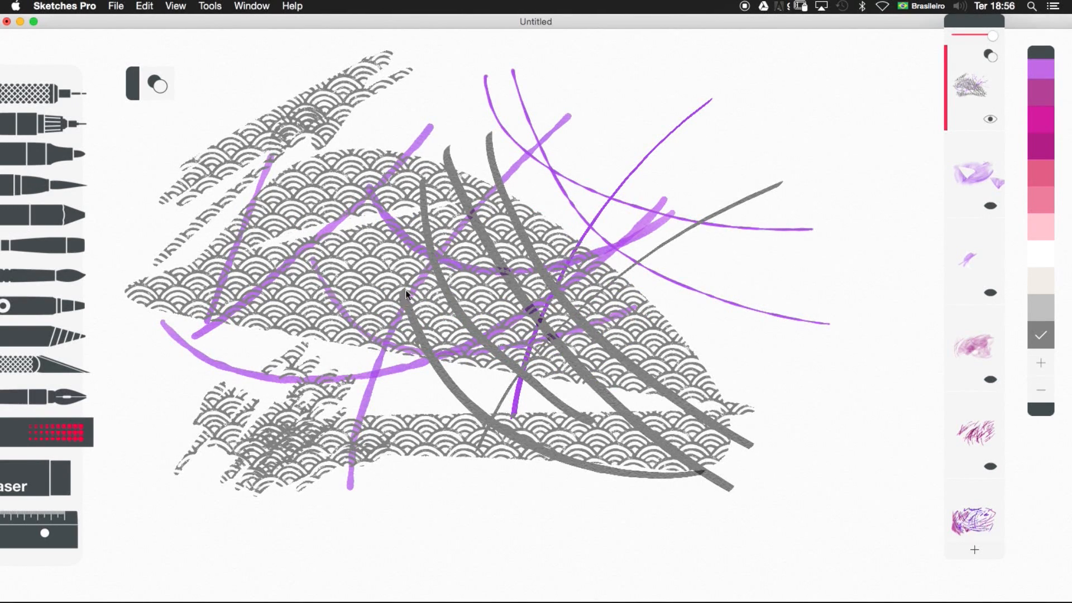
# Step: Switch to a fine diagonal hatching pattern and paint several gray hatched shapes over the canvas's right part
pyautogui.click(77, 434)
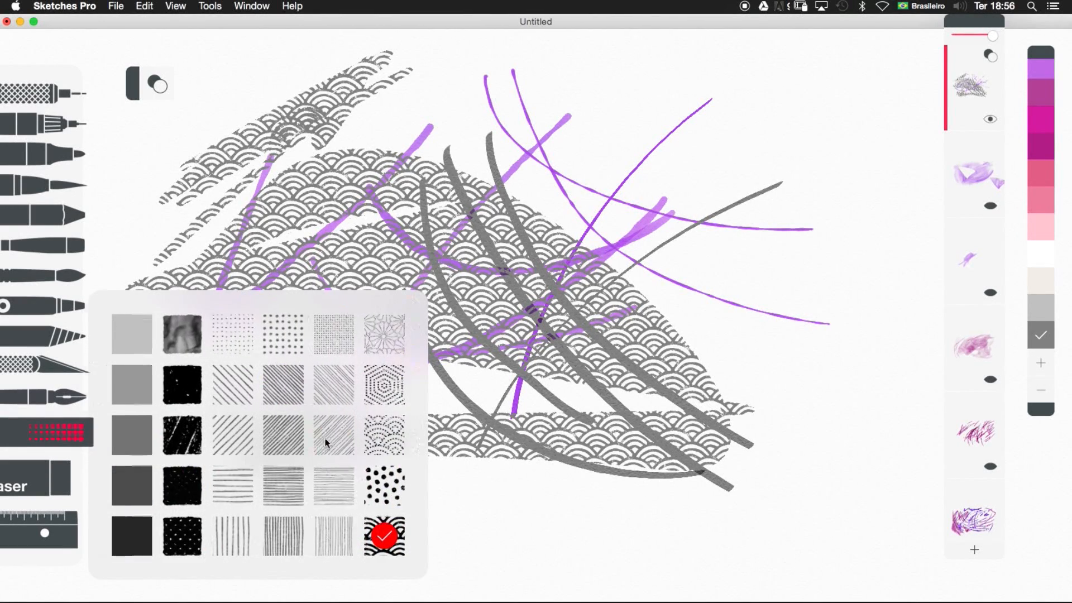
pyautogui.click(326, 444)
pyautogui.moveTo(803, 122)
pyautogui.mouseDown()
pyautogui.moveTo(625, 237)
pyautogui.moveTo(500, 294)
pyautogui.mouseUp()
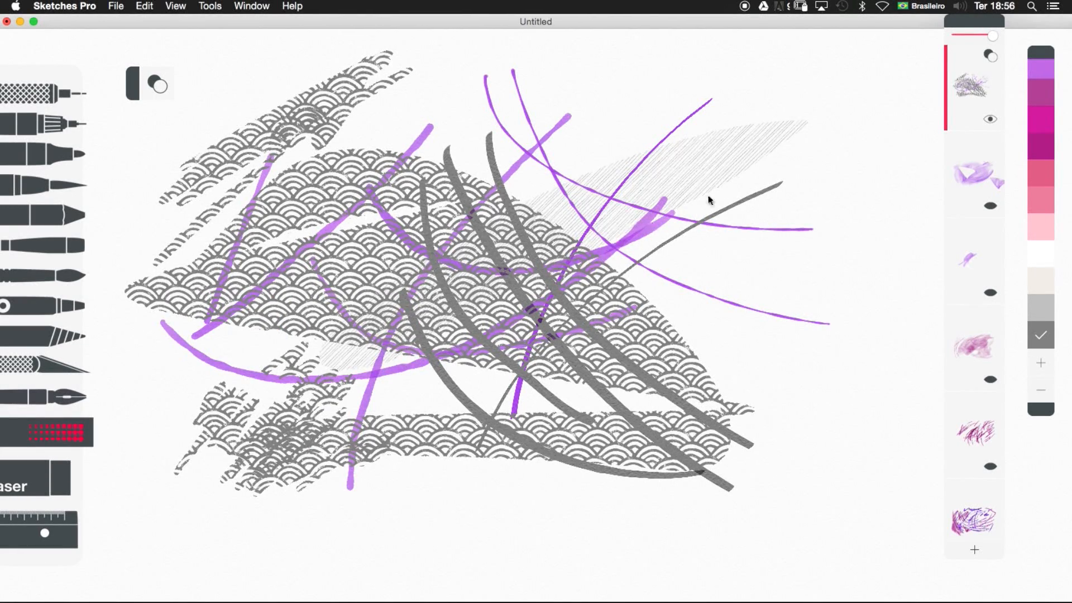
pyautogui.moveTo(893, 119); pyautogui.dragTo(436, 355)
pyautogui.moveTo(659, 70)
pyautogui.mouseDown()
pyautogui.moveTo(838, 209)
pyautogui.moveTo(904, 385)
pyautogui.mouseUp()
pyautogui.moveTo(802, 340); pyautogui.dragTo(791, 367)
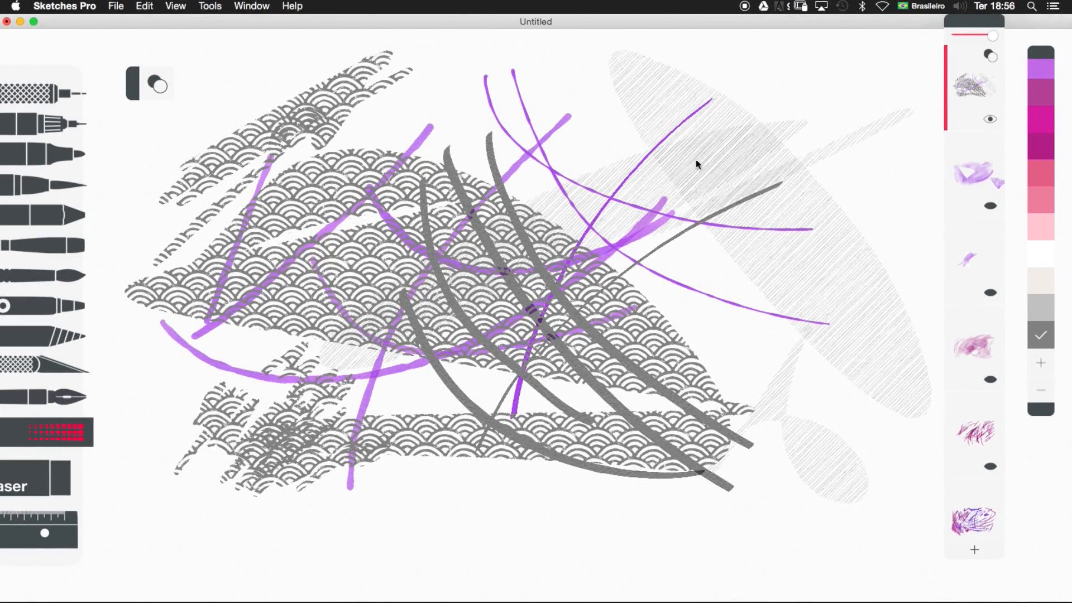
# Step: Switch from the patterns to the eraser and erase the middle of the drawing in broad strokes
pyautogui.click(72, 441)
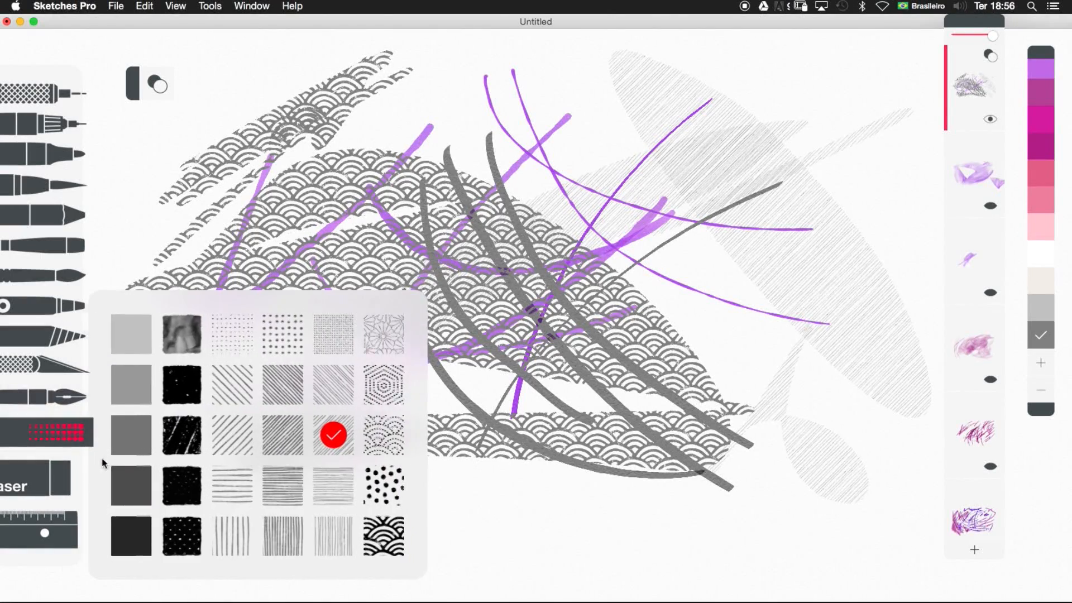
pyautogui.click(47, 480)
pyautogui.moveTo(283, 224)
pyautogui.mouseDown()
pyautogui.moveTo(173, 445)
pyautogui.moveTo(285, 388)
pyautogui.moveTo(491, 246)
pyautogui.moveTo(551, 310)
pyautogui.moveTo(336, 420)
pyautogui.moveTo(325, 447)
pyautogui.moveTo(394, 318)
pyautogui.moveTo(693, 201)
pyautogui.moveTo(577, 408)
pyautogui.moveTo(845, 203)
pyautogui.moveTo(557, 411)
pyautogui.moveTo(643, 359)
pyautogui.moveTo(765, 348)
pyautogui.moveTo(586, 359)
pyautogui.mouseUp()
# Step: Turn on the ruler and draw straight horizontal and vertical gray pencil lines across the erased area
pyautogui.click(61, 531)
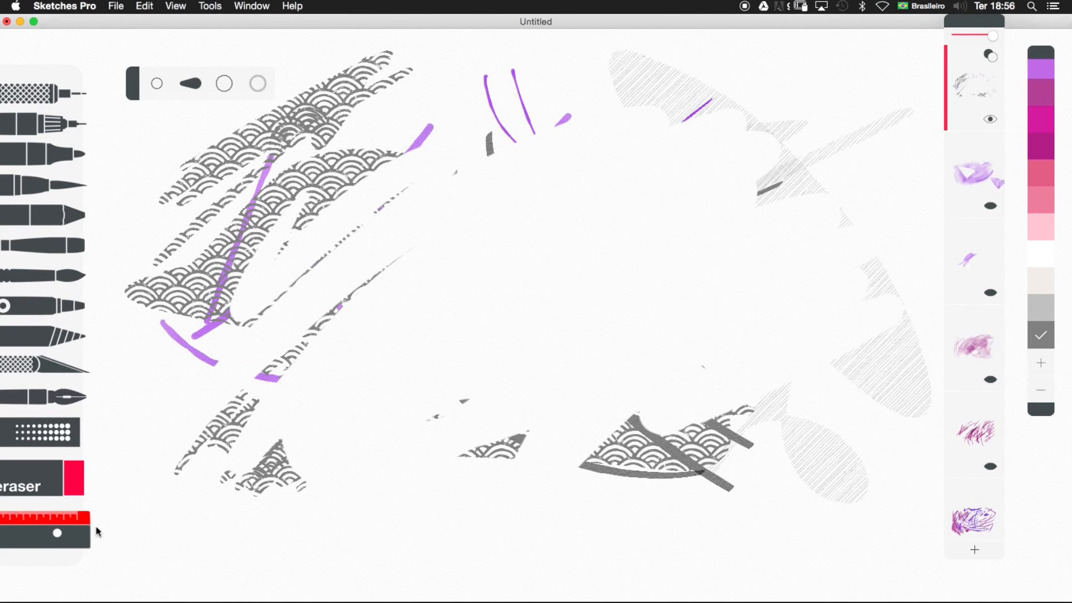
pyautogui.click(26, 93)
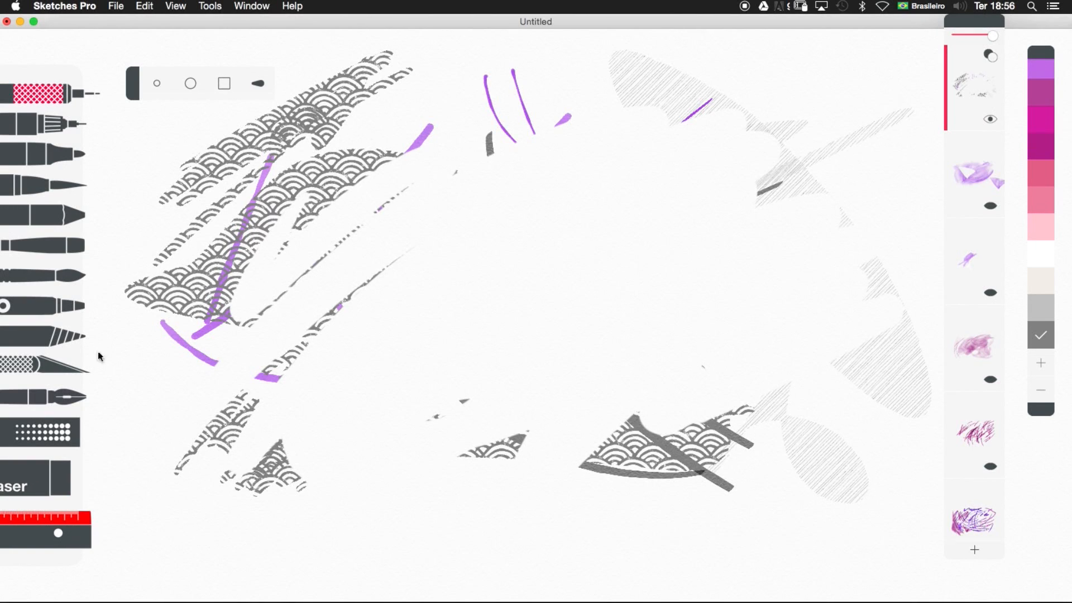
pyautogui.moveTo(438, 305); pyautogui.dragTo(754, 303)
pyautogui.moveTo(561, 344)
pyautogui.mouseDown()
pyautogui.moveTo(561, 179)
pyautogui.moveTo(561, 518)
pyautogui.mouseUp()
pyautogui.moveTo(639, 186); pyautogui.dragTo(639, 494)
pyautogui.moveTo(686, 169); pyautogui.dragTo(686, 420)
pyautogui.moveTo(445, 396); pyautogui.dragTo(887, 397)
# Step: Draw a set of parallel rising diagonal pencil lines across the middle of the canvas with the ruler on
pyautogui.moveTo(397, 413); pyautogui.dragTo(642, 170)
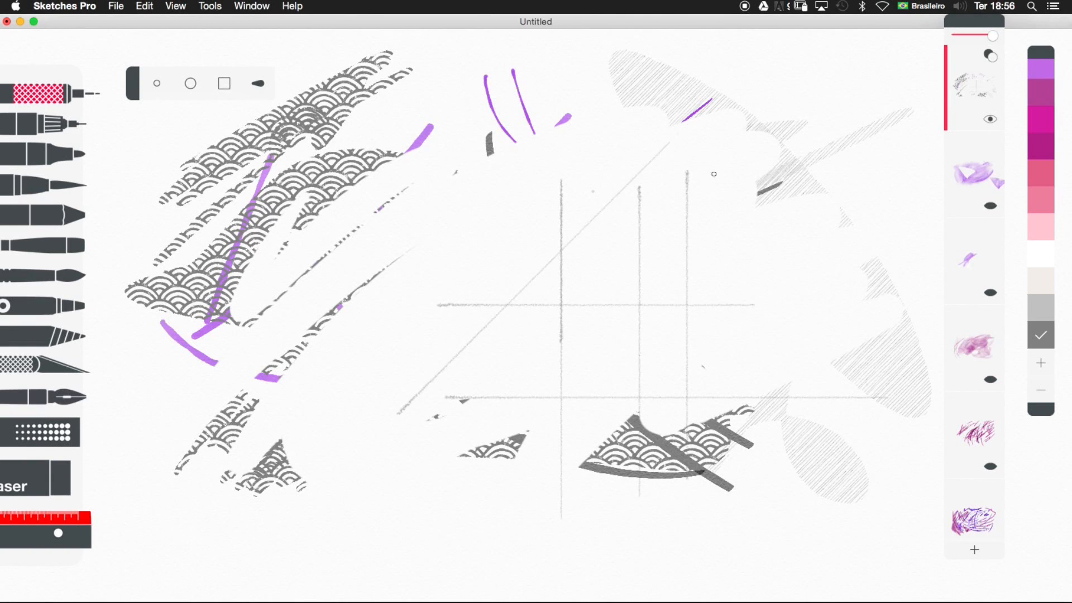
pyautogui.moveTo(413, 495); pyautogui.dragTo(777, 145)
pyautogui.moveTo(380, 541); pyautogui.dragTo(723, 199)
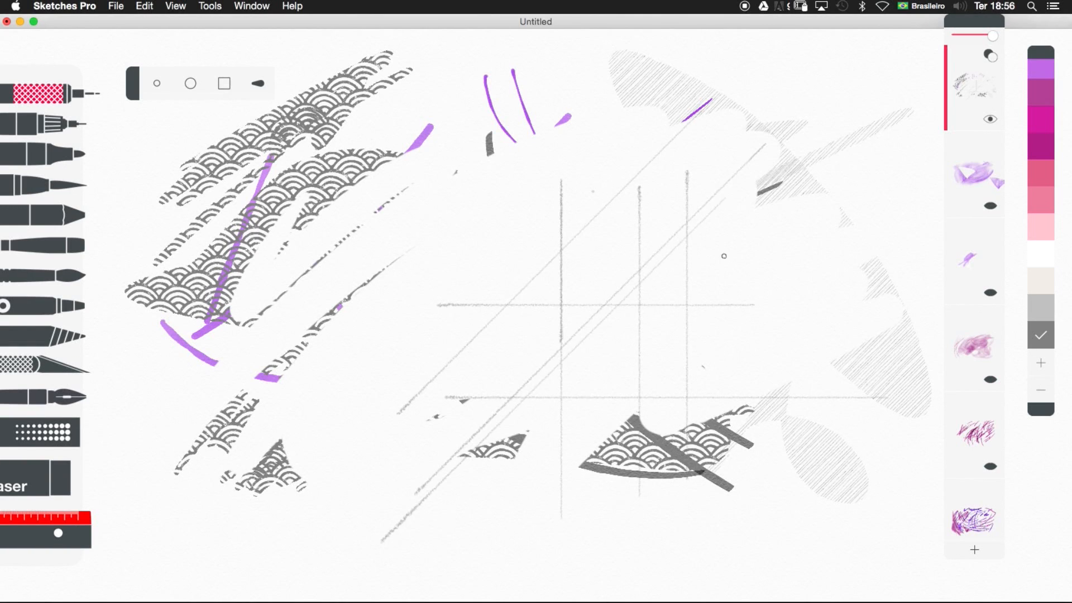
pyautogui.moveTo(376, 536)
pyautogui.mouseDown()
pyautogui.moveTo(720, 193)
pyautogui.moveTo(465, 422)
pyautogui.moveTo(686, 200)
pyautogui.mouseUp()
pyautogui.moveTo(376, 498); pyautogui.dragTo(630, 244)
pyautogui.moveTo(397, 452); pyautogui.dragTo(630, 221)
pyautogui.moveTo(412, 404); pyautogui.dragTo(648, 168)
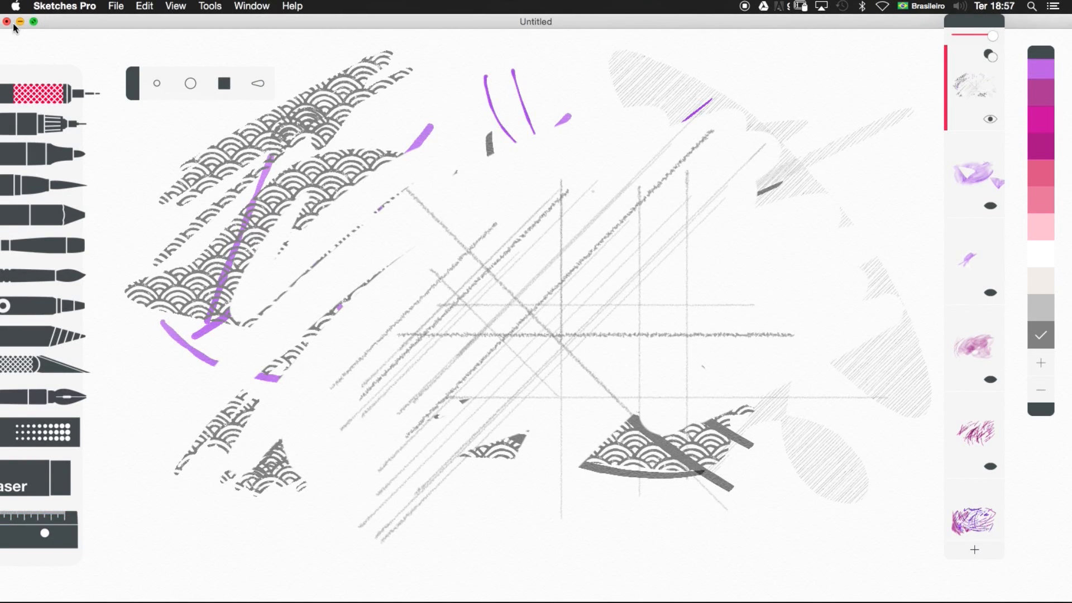
# Step: Minimize the drawing to view the forest painting Untitled.jpg, move its window clear of the floating palettes, and return to Sketches Pro
pyautogui.click(21, 22)
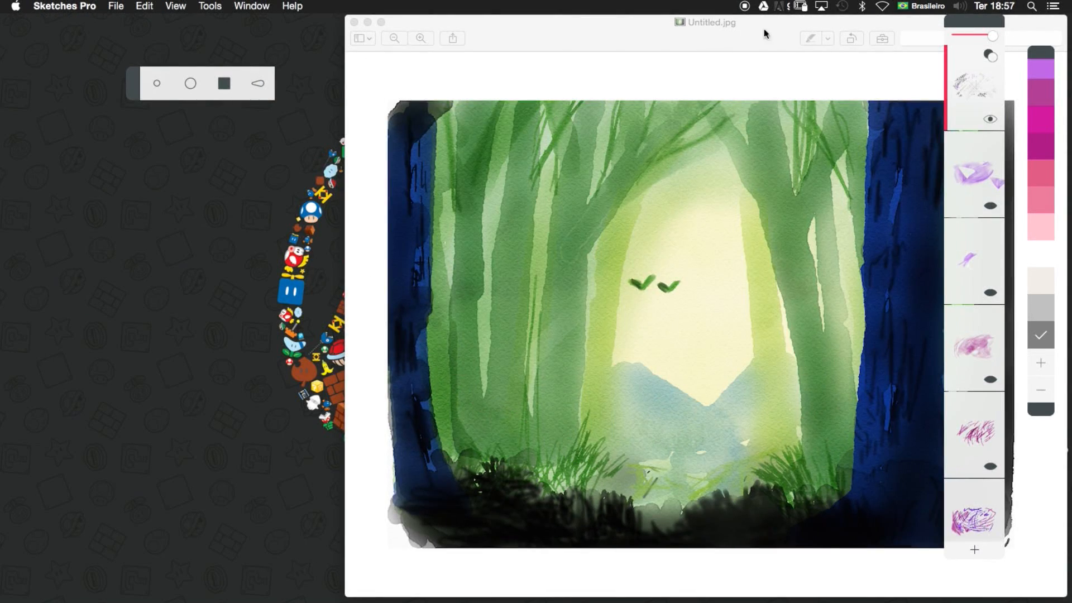
pyautogui.moveTo(763, 28); pyautogui.dragTo(542, 32)
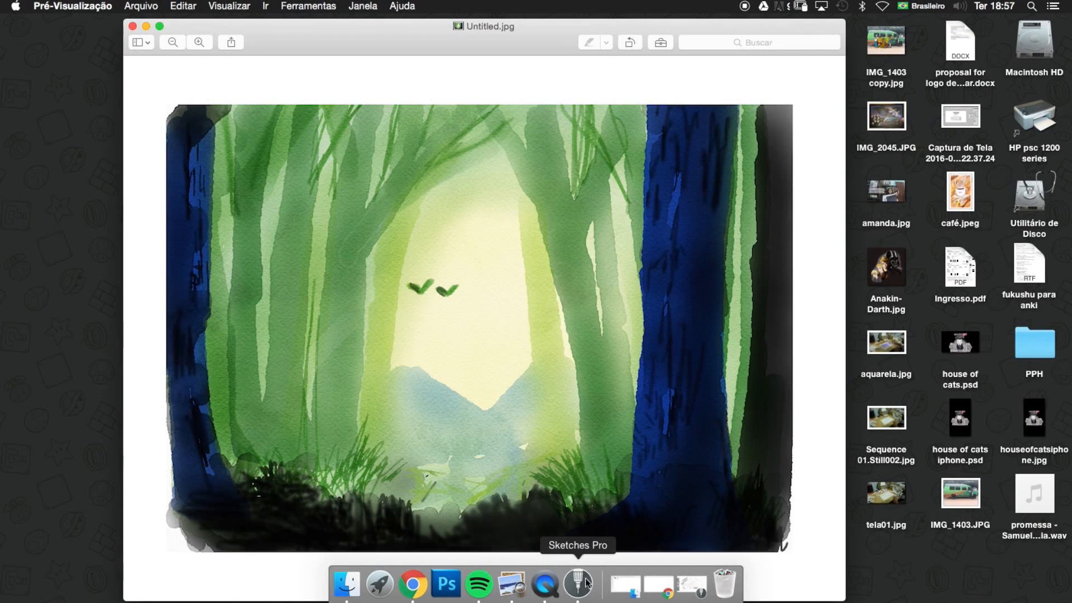
pyautogui.click(577, 585)
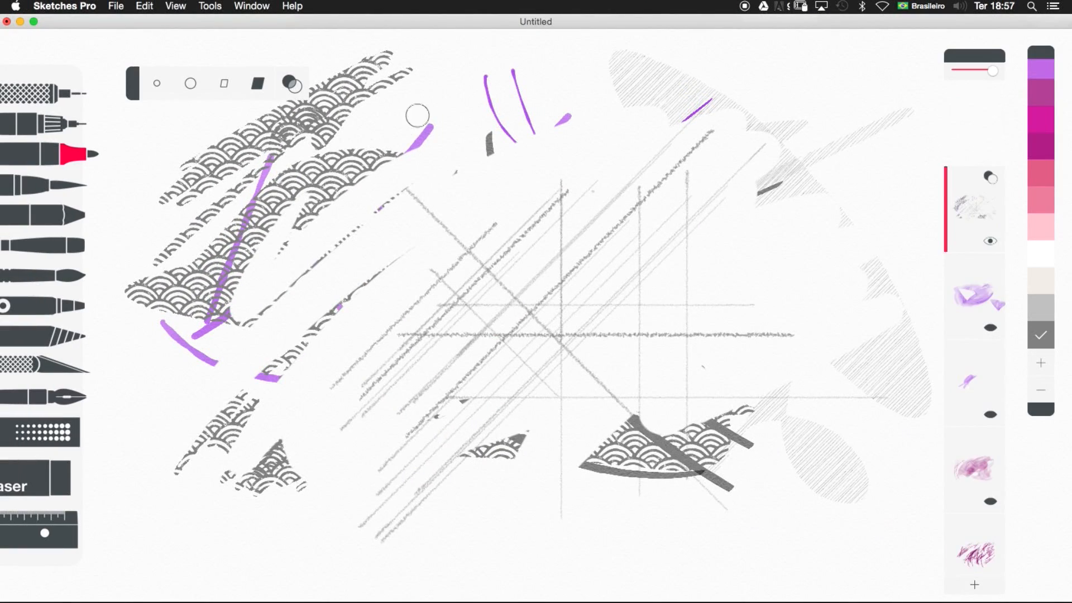
# Step: Draw thick overlapping gray marker zigzags and a large angled stroke over the canvas's center and upper right
pyautogui.moveTo(448, 70)
pyautogui.mouseDown()
pyautogui.moveTo(441, 109)
pyautogui.moveTo(473, 203)
pyautogui.moveTo(620, 196)
pyautogui.moveTo(344, 351)
pyautogui.mouseUp()
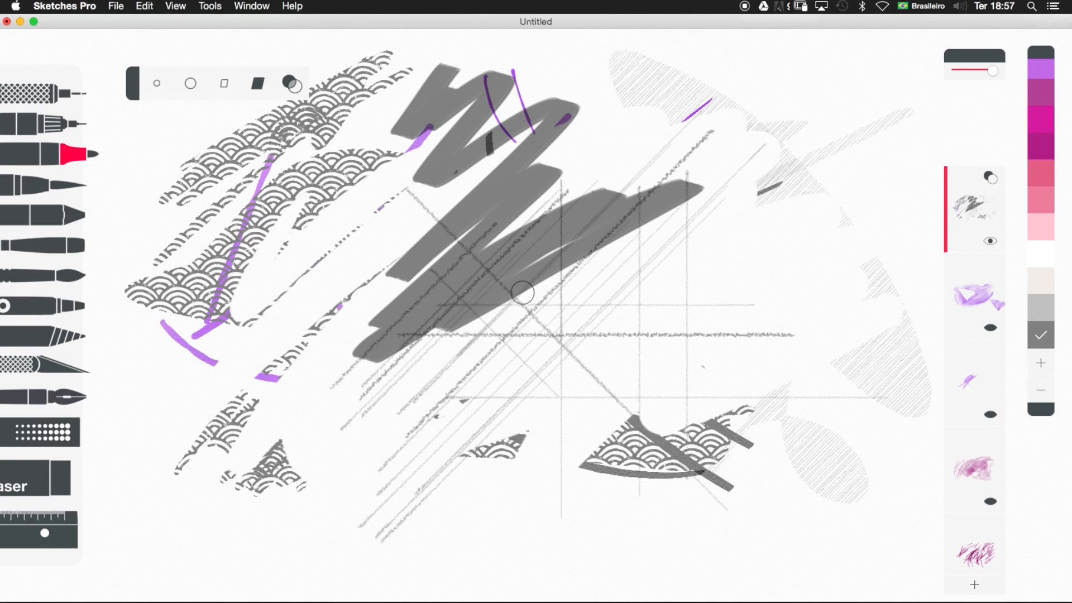
pyautogui.click(209, 6)
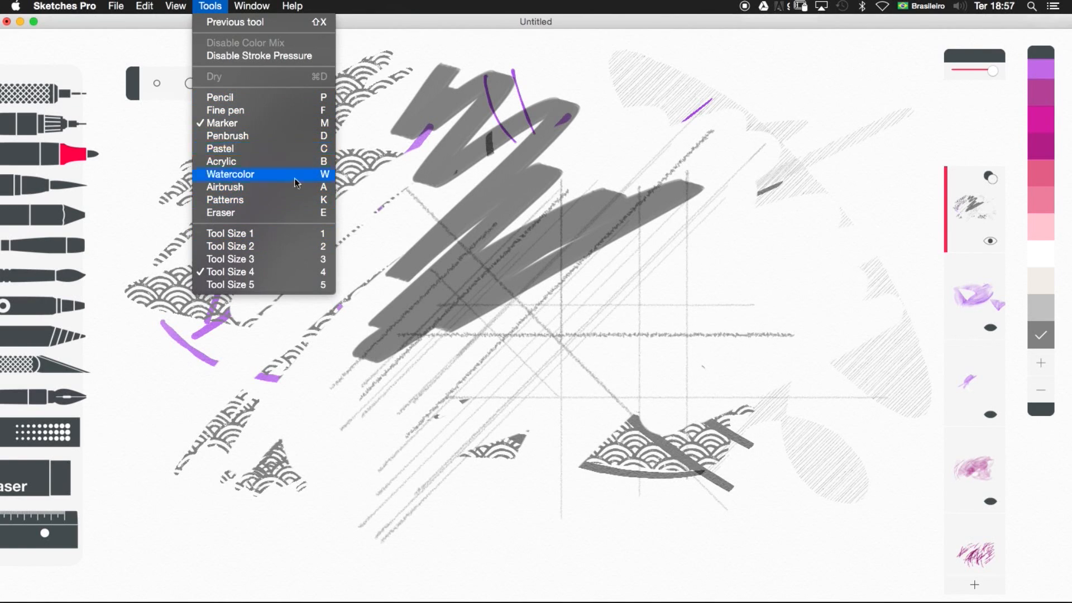
pyautogui.click(777, 86)
pyautogui.moveTo(528, 61)
pyautogui.mouseDown()
pyautogui.moveTo(653, 101)
pyautogui.moveTo(871, 180)
pyautogui.moveTo(505, 346)
pyautogui.mouseUp()
pyautogui.click(644, 107)
pyautogui.moveTo(611, 139); pyautogui.dragTo(451, 245)
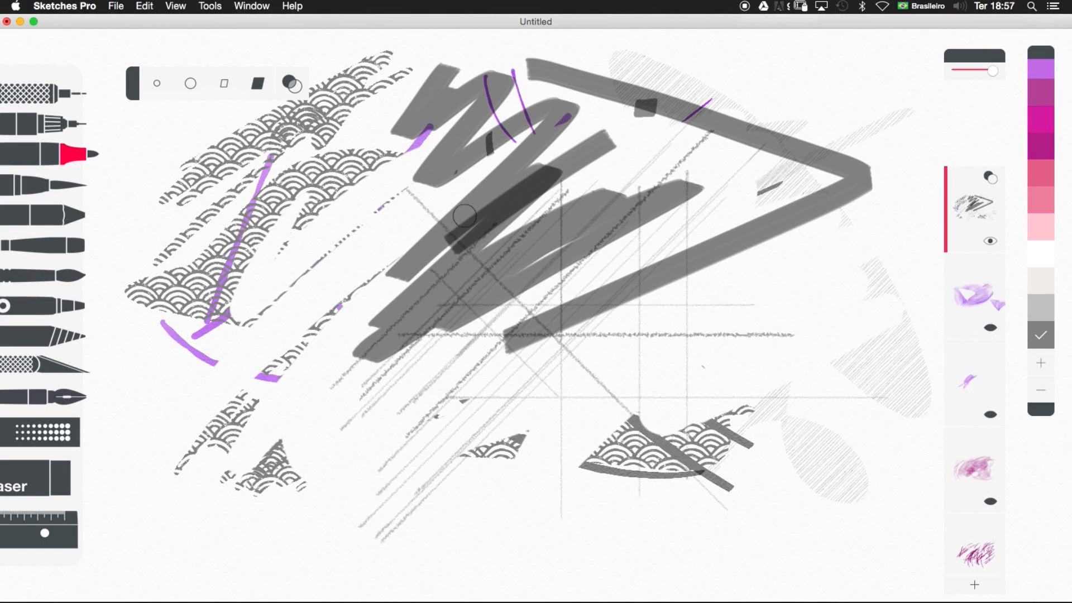
# Step: Browse the Desktop files available to open, and close the file chooser without opening any
pyautogui.click(116, 6)
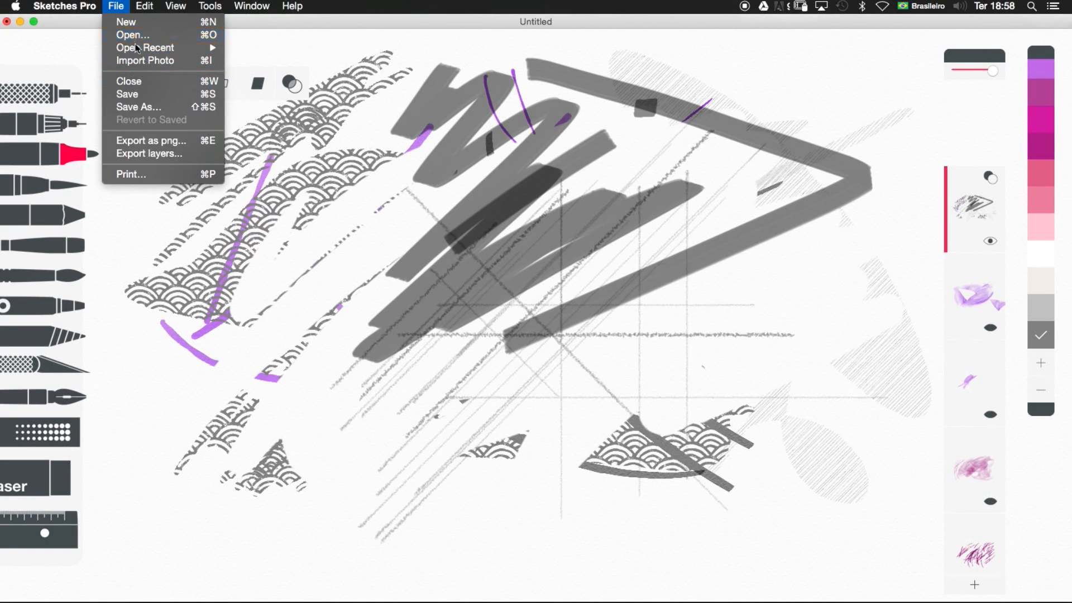
pyautogui.click(134, 37)
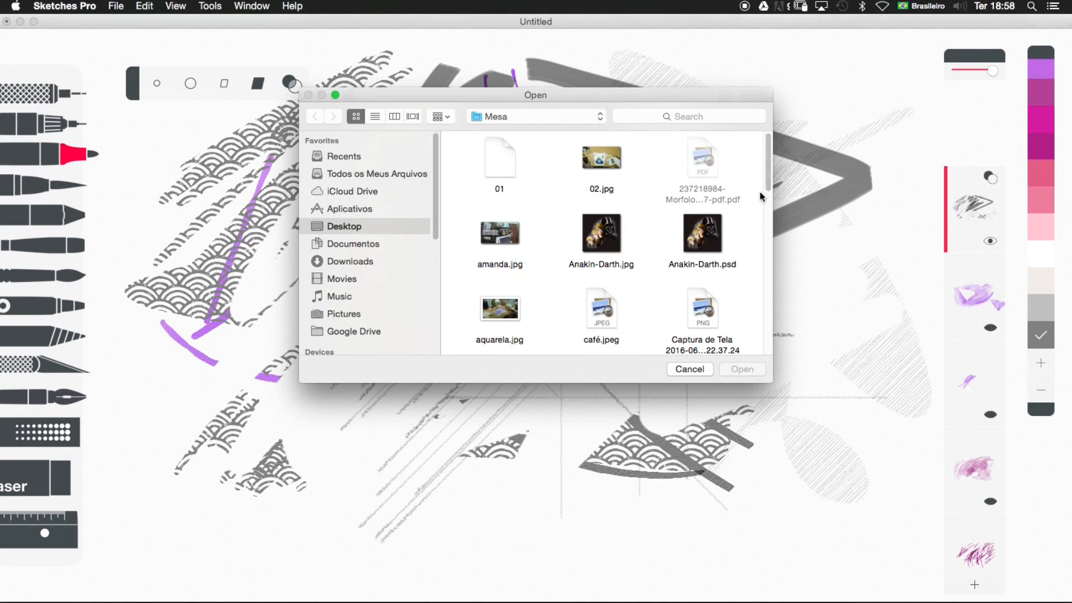
pyautogui.scroll(-5, 769, 182)
pyautogui.scroll(3, 779, 205)
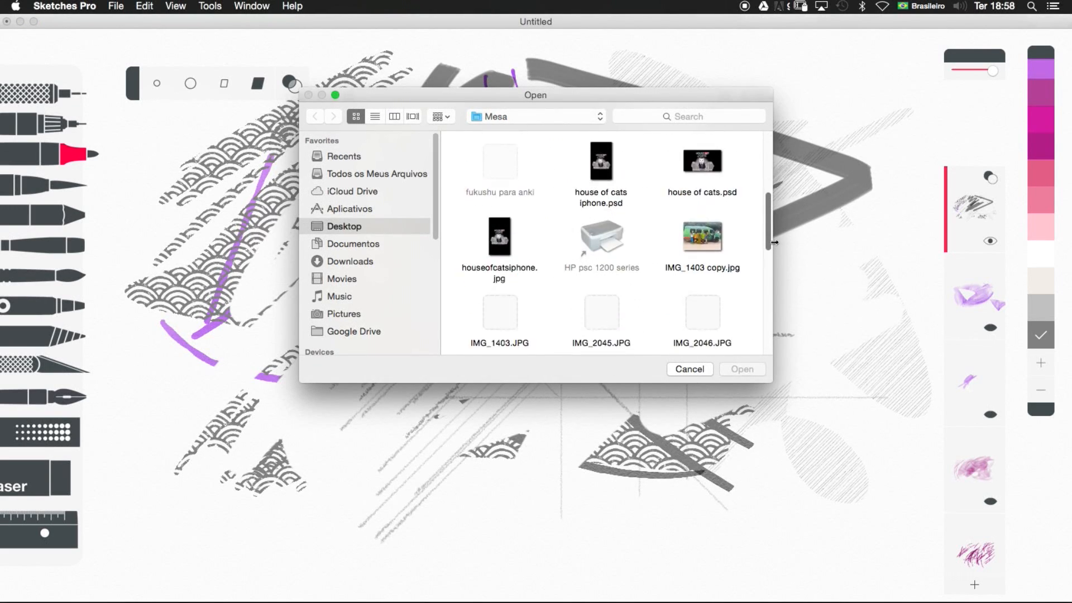
pyautogui.scroll(2, 780, 187)
pyautogui.scroll(-8, 781, 187)
pyautogui.scroll(3, 783, 270)
pyautogui.scroll(-1, 780, 246)
pyautogui.click(690, 369)
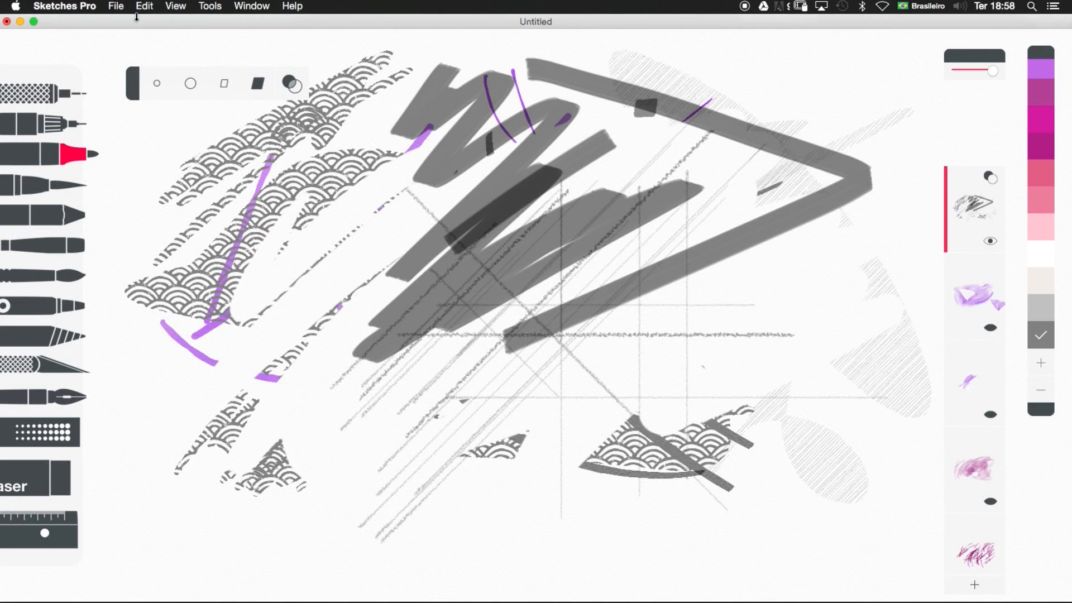
# Step: Save the drawing as Untitled in the Desktop folder, and review the file commands
pyautogui.click(117, 6)
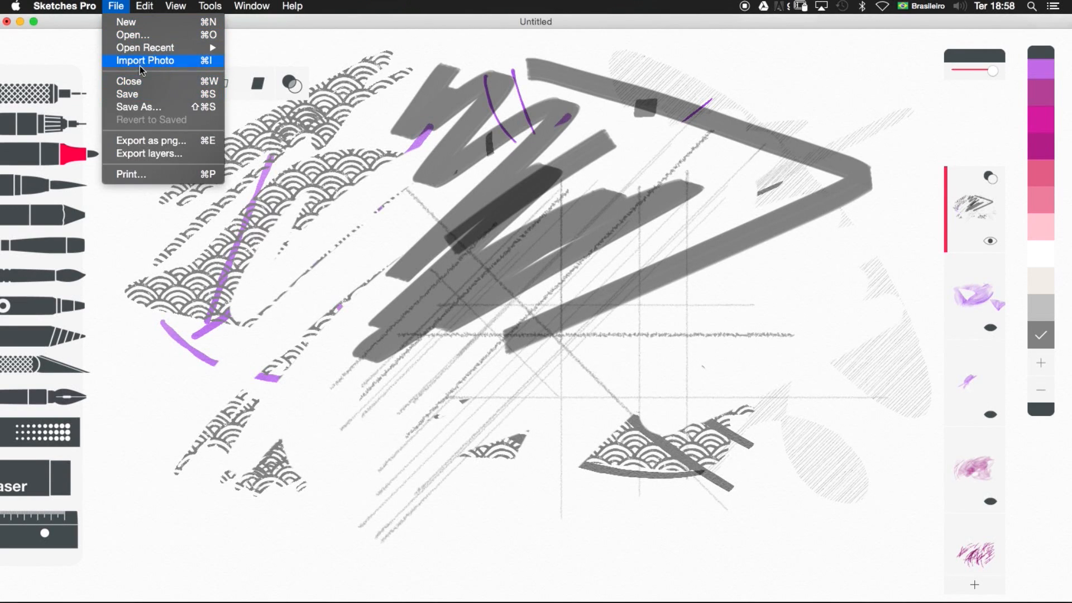
pyautogui.click(155, 113)
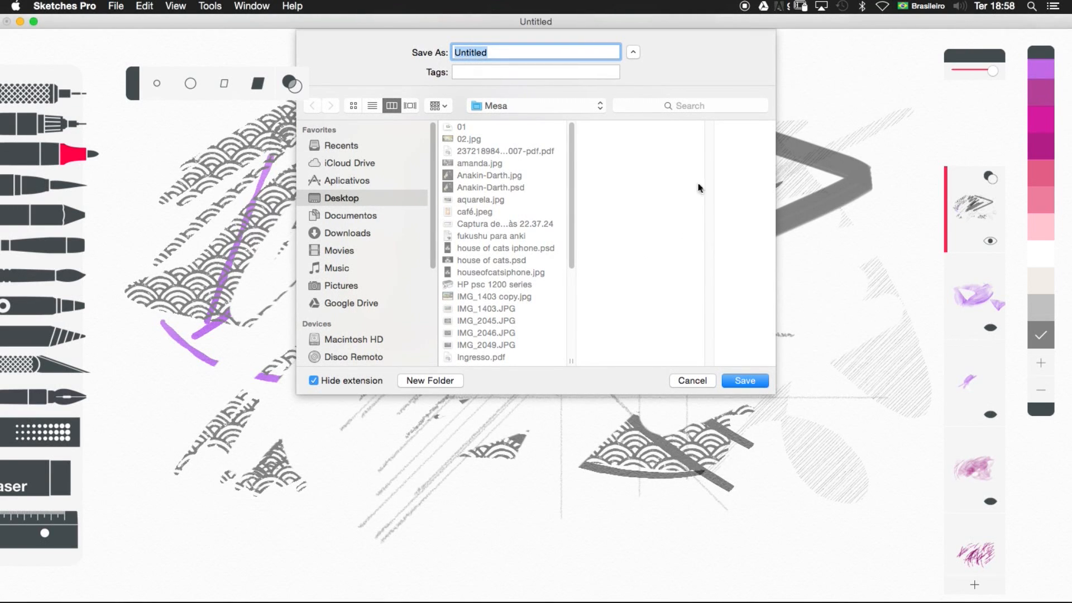
pyautogui.click(692, 380)
pyautogui.click(116, 6)
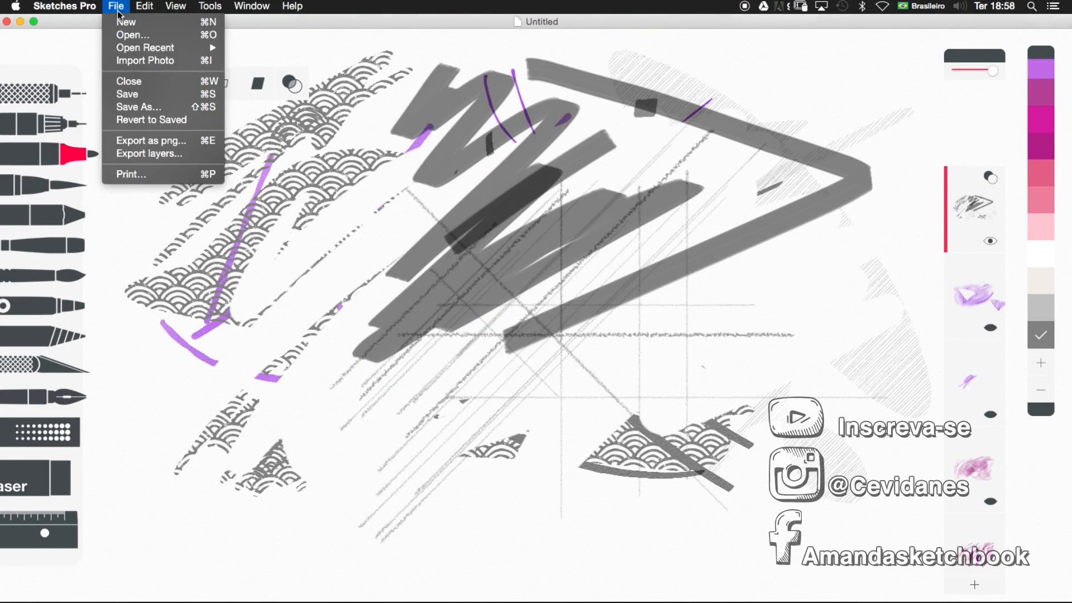
pyautogui.click(509, 98)
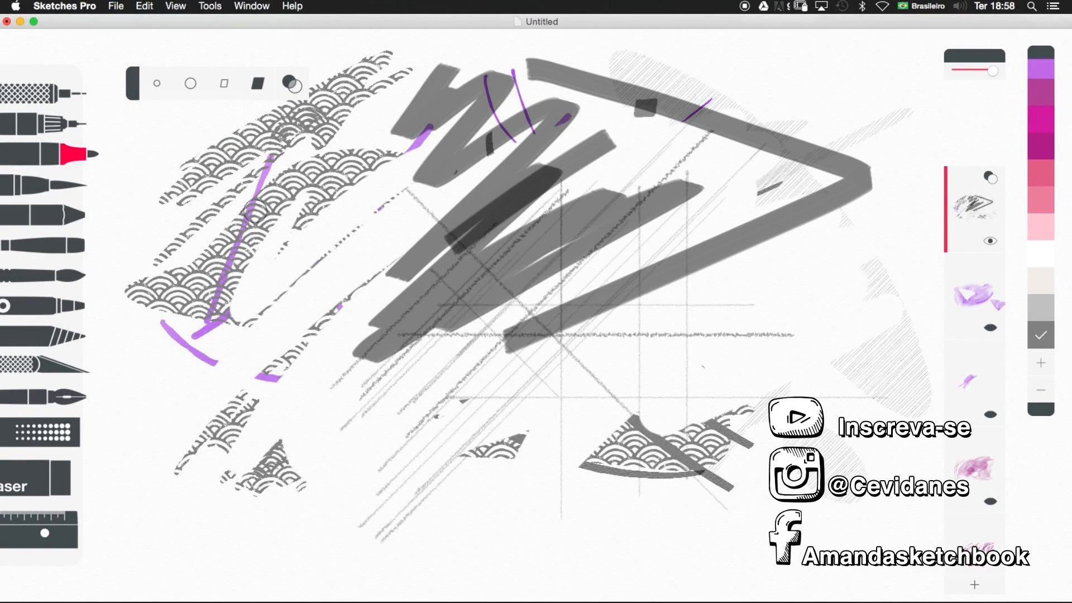
# Step: Draw freehand gray marker loops, curves and crossing strokes over the canvas, including large ovals in the middle
pyautogui.moveTo(189, 202); pyautogui.dragTo(357, 284)
pyautogui.moveTo(495, 252)
pyautogui.mouseDown()
pyautogui.moveTo(355, 303)
pyautogui.moveTo(440, 245)
pyautogui.mouseUp()
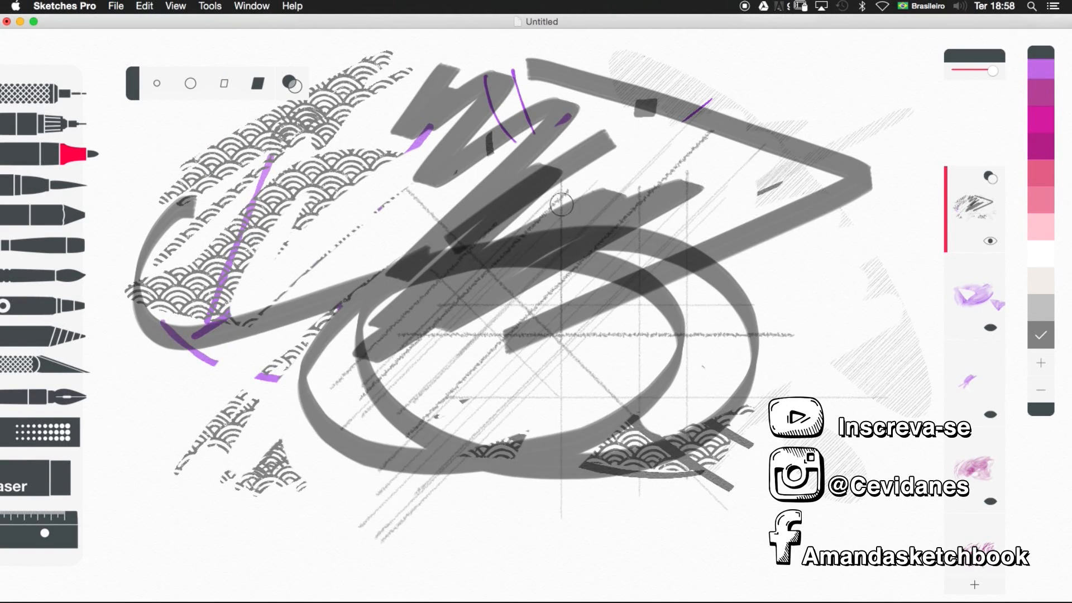
pyautogui.moveTo(798, 61); pyautogui.dragTo(850, 199)
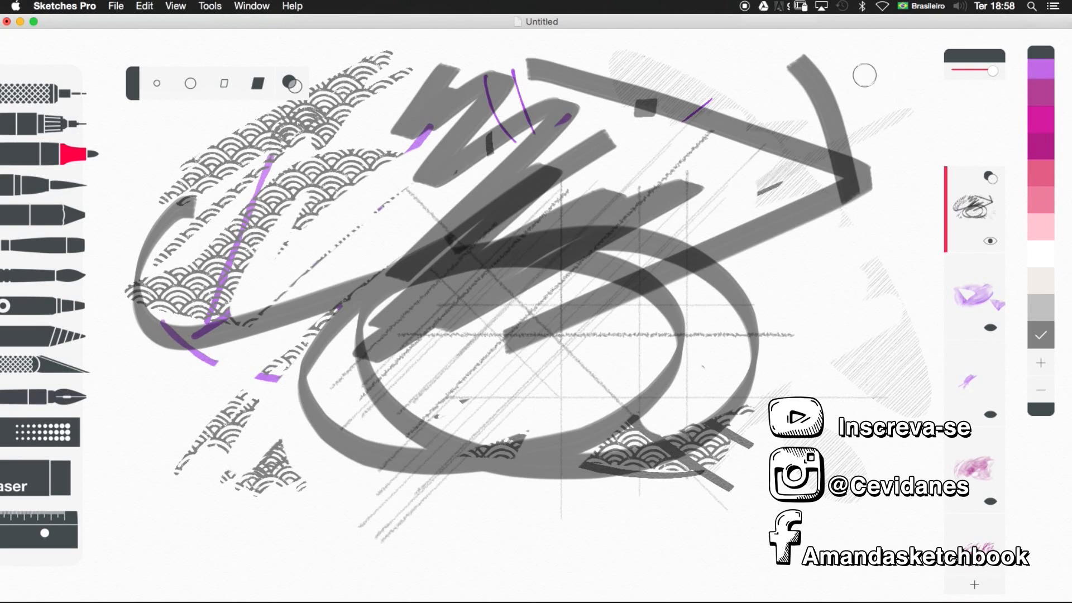
pyautogui.moveTo(894, 70); pyautogui.dragTo(554, 177)
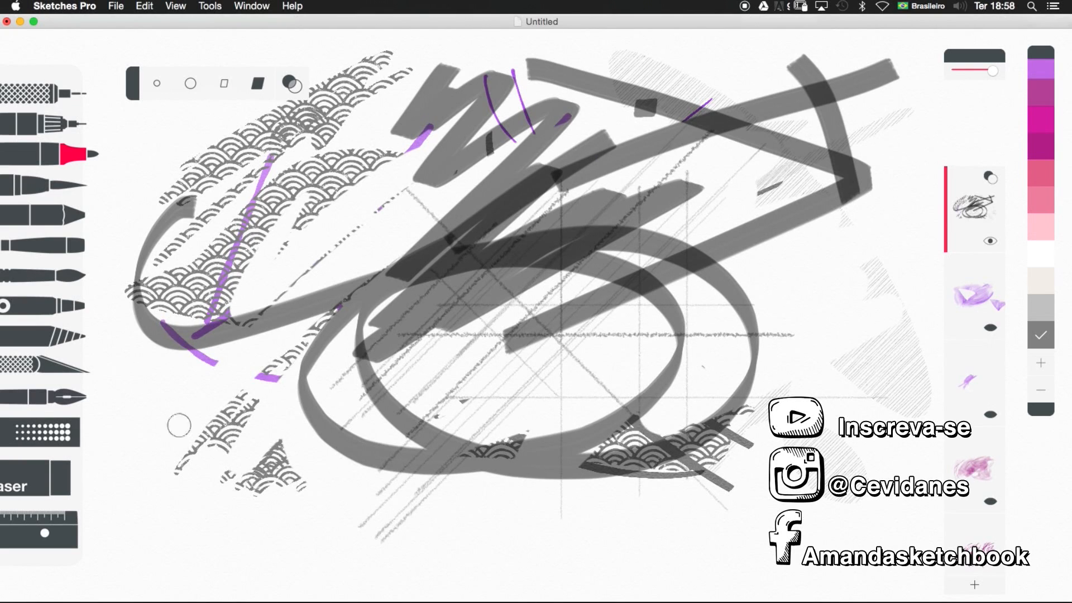
pyautogui.moveTo(108, 407)
pyautogui.mouseDown()
pyautogui.moveTo(182, 527)
pyautogui.moveTo(202, 387)
pyautogui.mouseUp()
pyautogui.moveTo(159, 524); pyautogui.dragTo(657, 258)
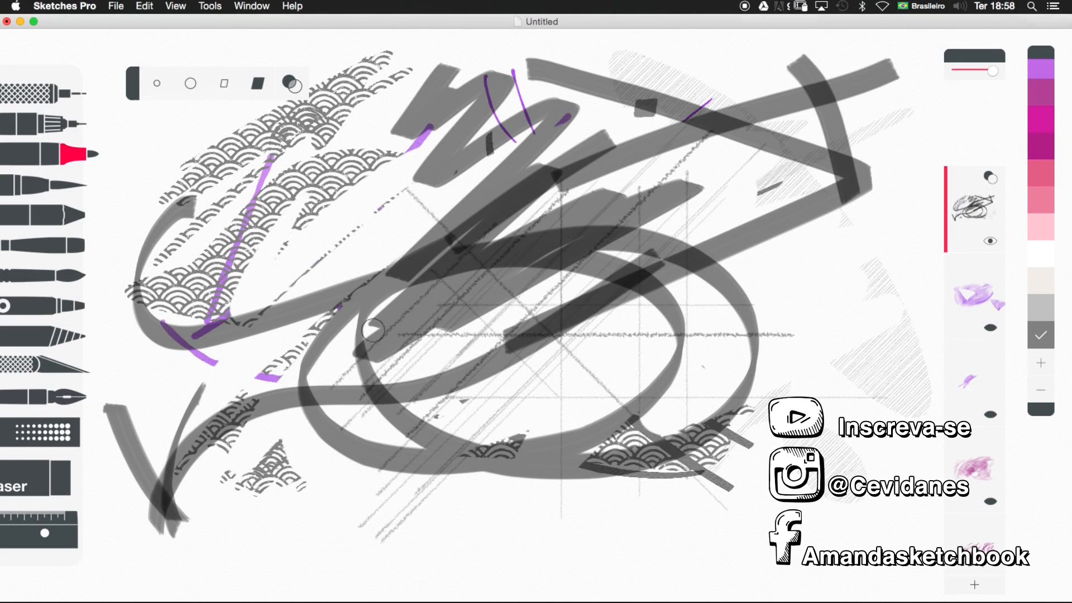
pyautogui.moveTo(140, 372); pyautogui.dragTo(244, 434)
pyautogui.moveTo(187, 504)
pyautogui.mouseDown()
pyautogui.moveTo(292, 544)
pyautogui.moveTo(477, 509)
pyautogui.mouseUp()
pyautogui.moveTo(141, 181)
pyautogui.mouseDown()
pyautogui.moveTo(132, 99)
pyautogui.moveTo(159, 208)
pyautogui.moveTo(176, 185)
pyautogui.moveTo(447, 141)
pyautogui.mouseUp()
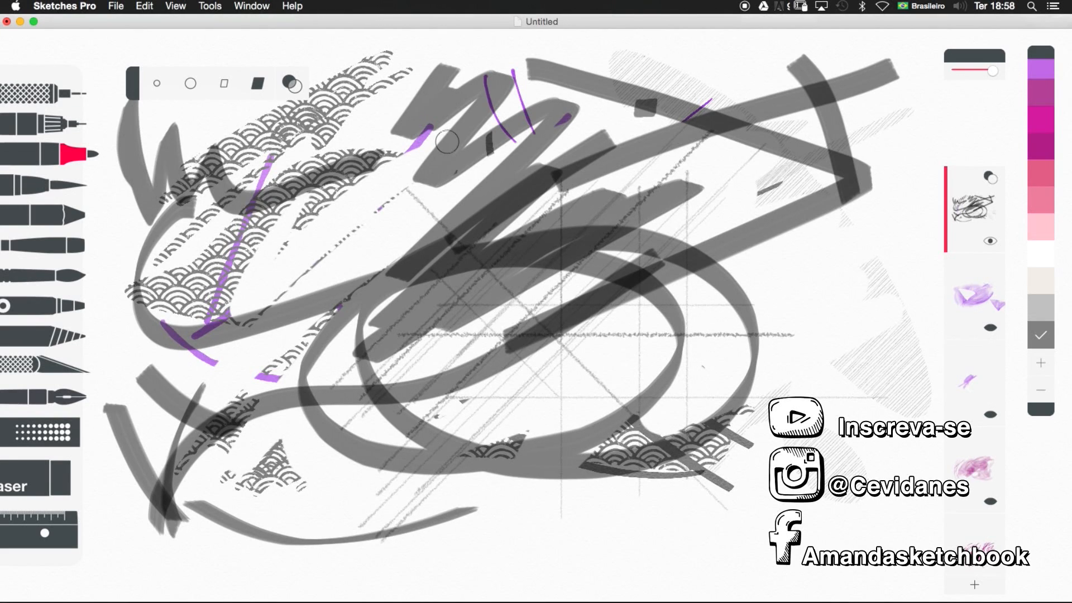